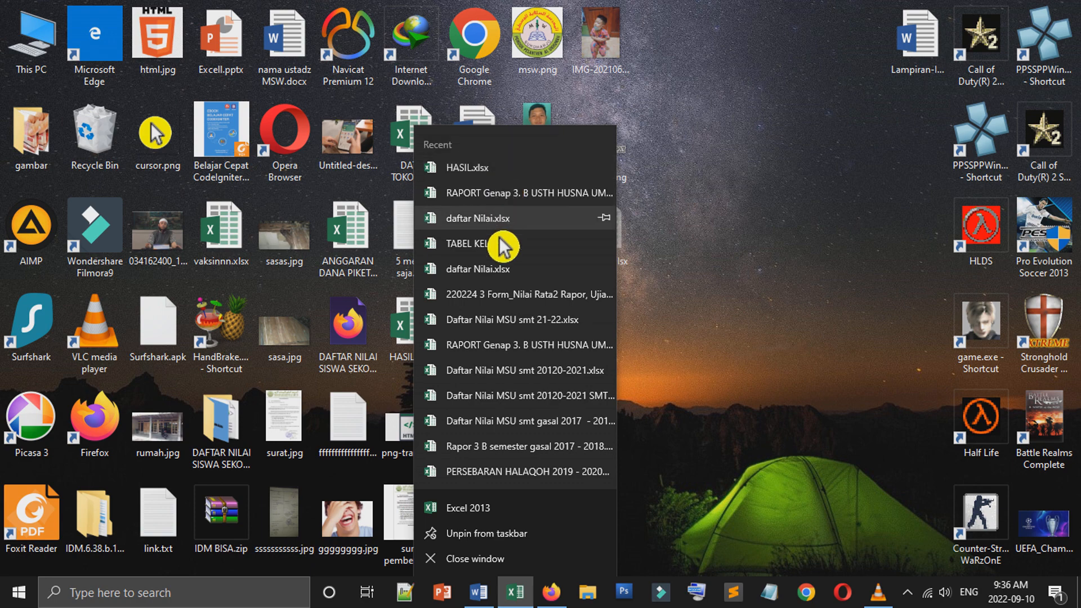
# Step: Start Excel 2013 with a new blank workbook
pyautogui.click(500, 518)
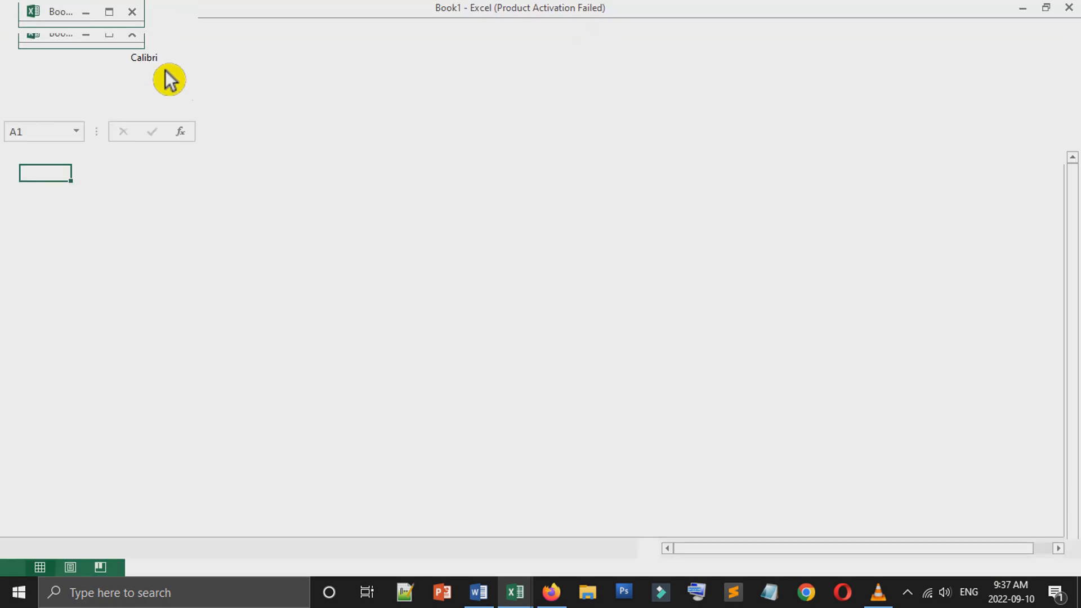
pyautogui.click(346, 271)
pyautogui.click(153, 269)
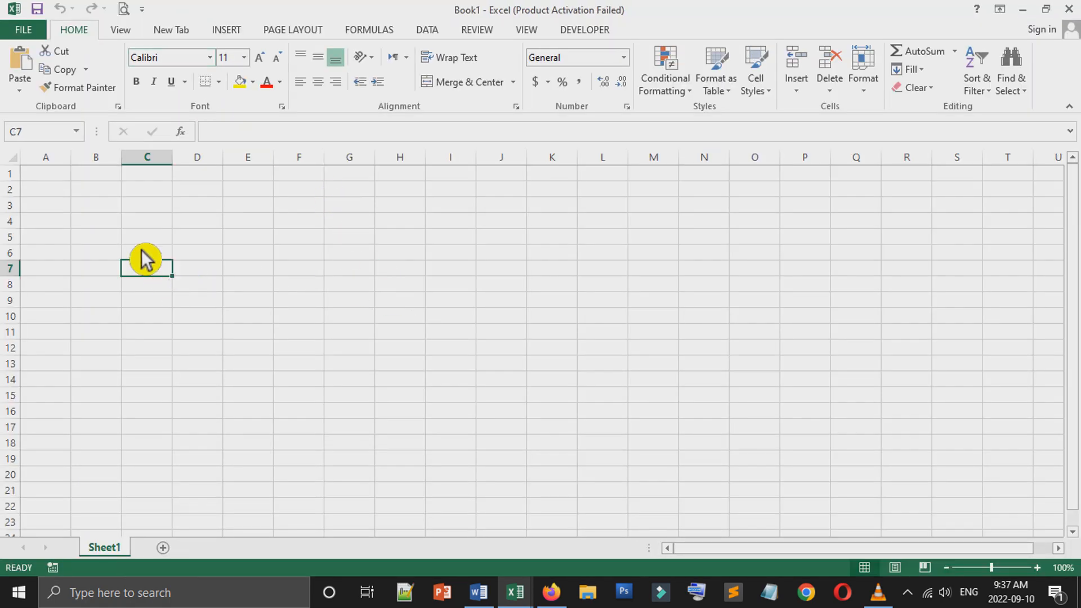
# Step: Widen column A of the blank sheet slightly and make A1 the active cell
pyautogui.click(54, 207)
pyautogui.moveTo(71, 158); pyautogui.dragTo(92, 164)
pyautogui.click(94, 205)
pyautogui.hotkey('ctrl', 'Home')
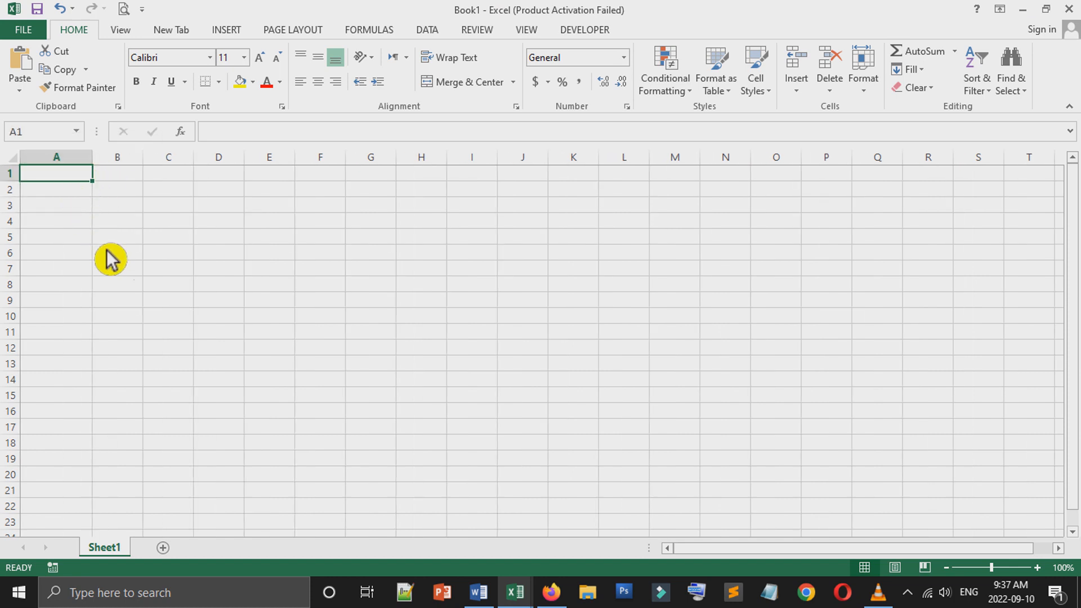
pyautogui.scroll(7, 111, 261)
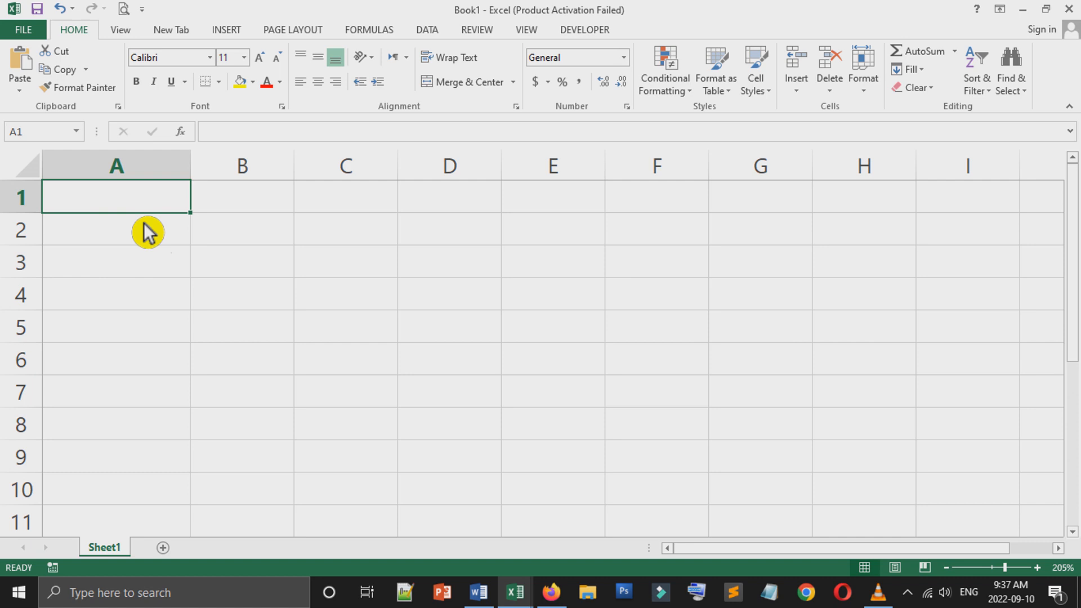
pyautogui.write('No')
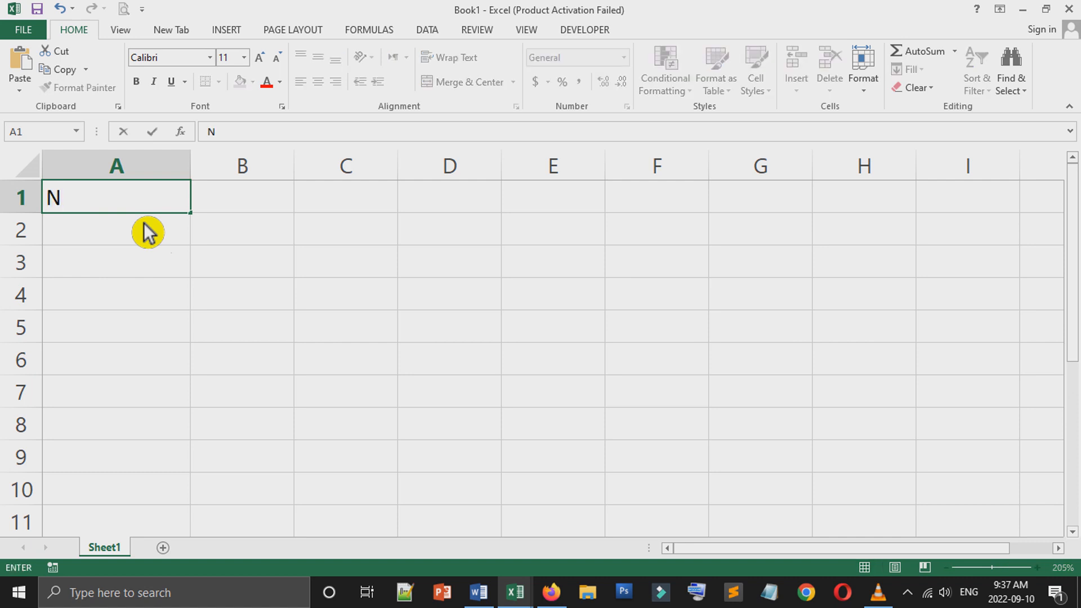
pyautogui.press('BackSpace')
pyautogui.press('BackSpace')
pyautogui.click(225, 254)
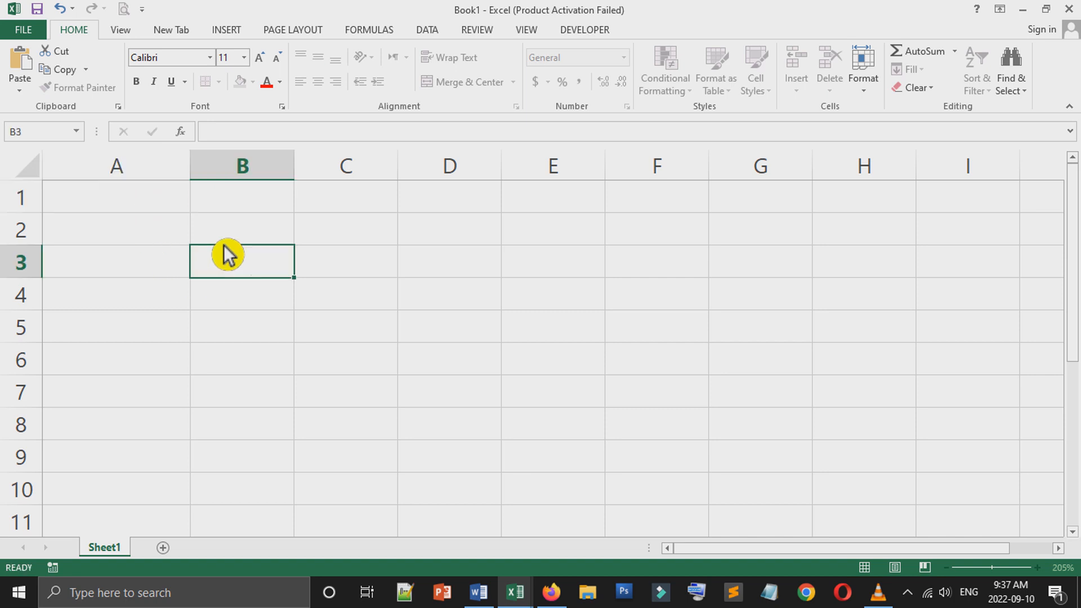
# Step: Look through the sheets of the recent workbook daftar Nilai.xlsx and close it
pyautogui.rightClick(516, 592)
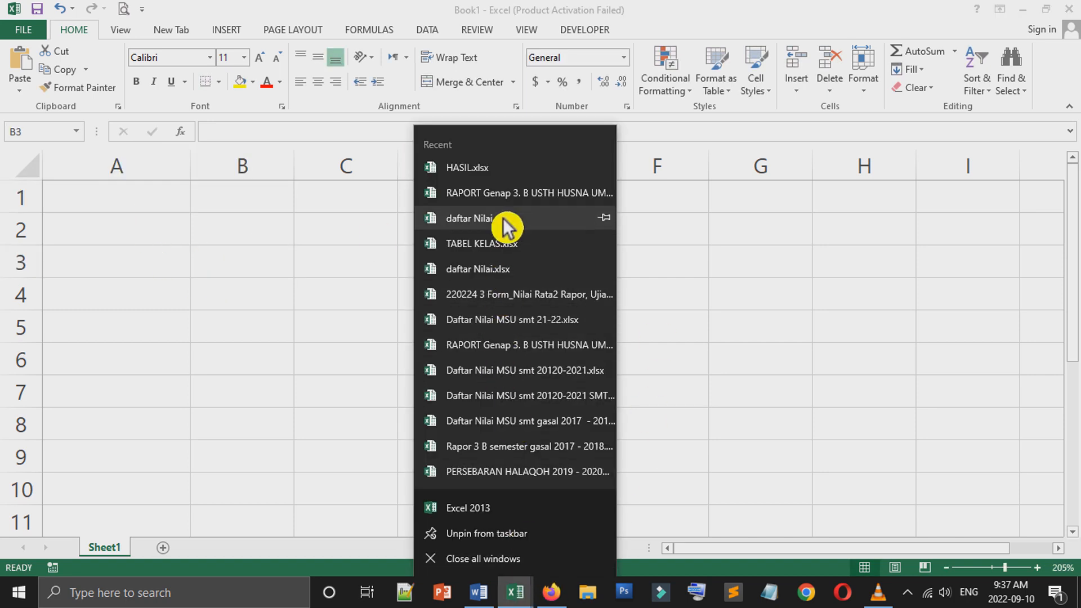
pyautogui.click(504, 274)
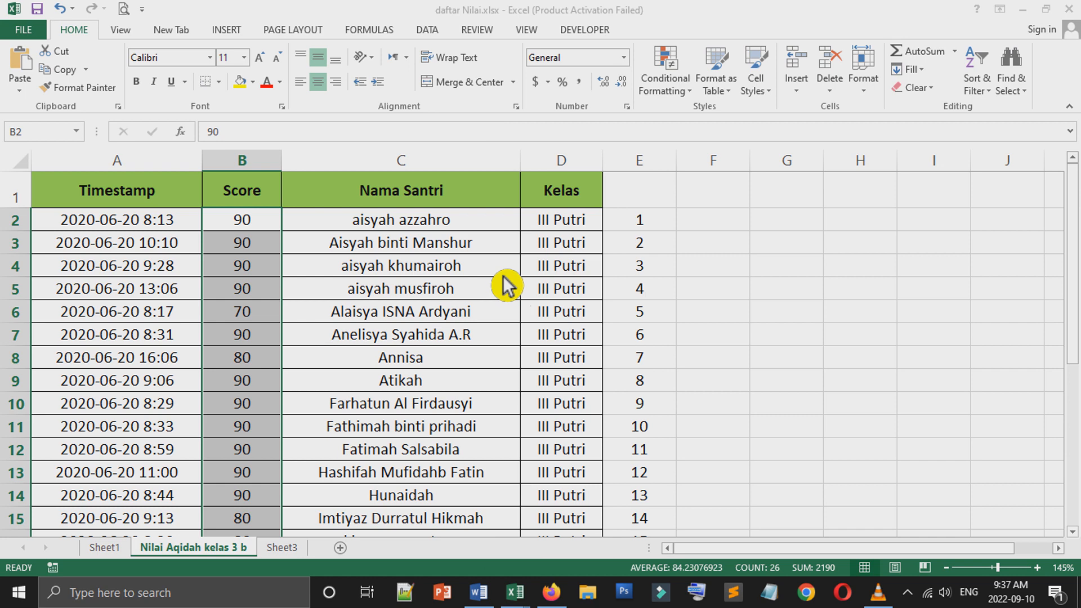
pyautogui.click(421, 319)
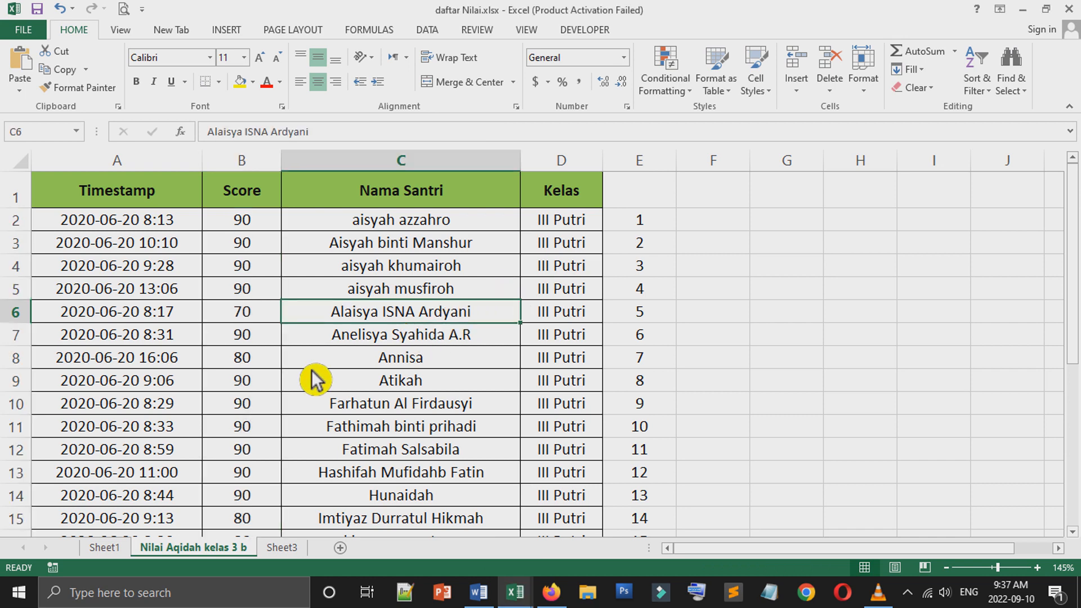
pyautogui.scroll(-1, 317, 379)
pyautogui.click(106, 549)
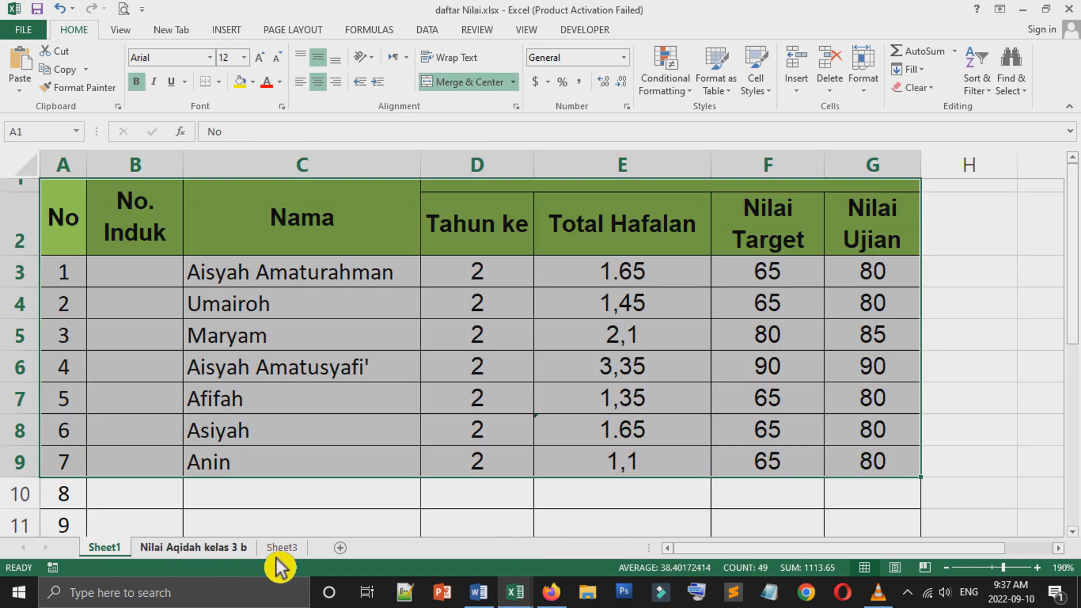
pyautogui.click(282, 549)
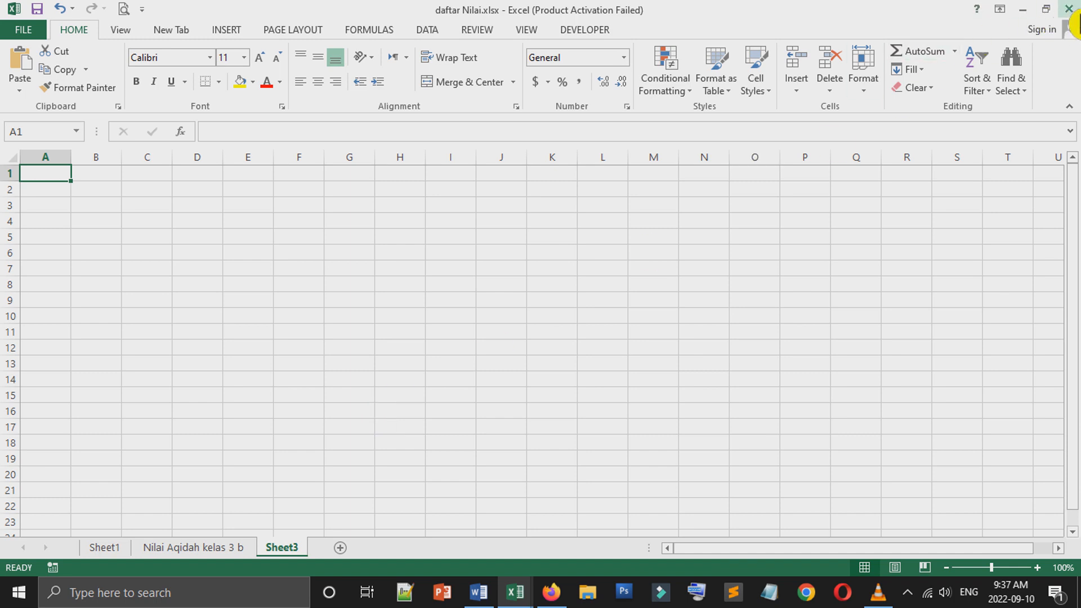
pyautogui.click(1069, 9)
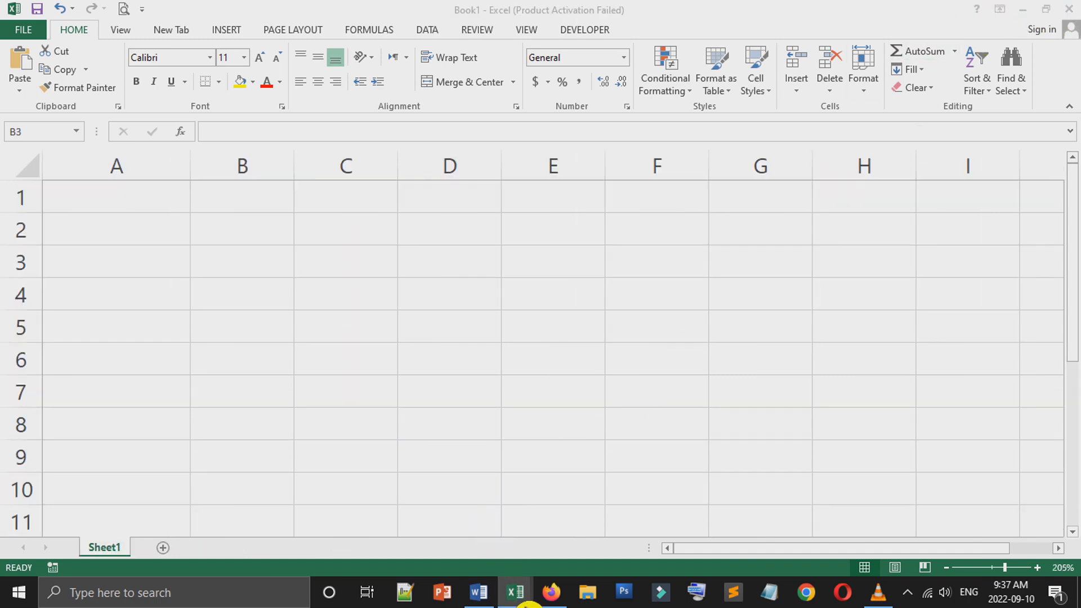
# Step: Open the recent workbook "220224 3 Form_Nilai Rata2 Rapor, Ujian Sekolah & Nilai Ijazah PKPPS TP 2022.xlsx" without updating its external links
pyautogui.rightClick(527, 603)
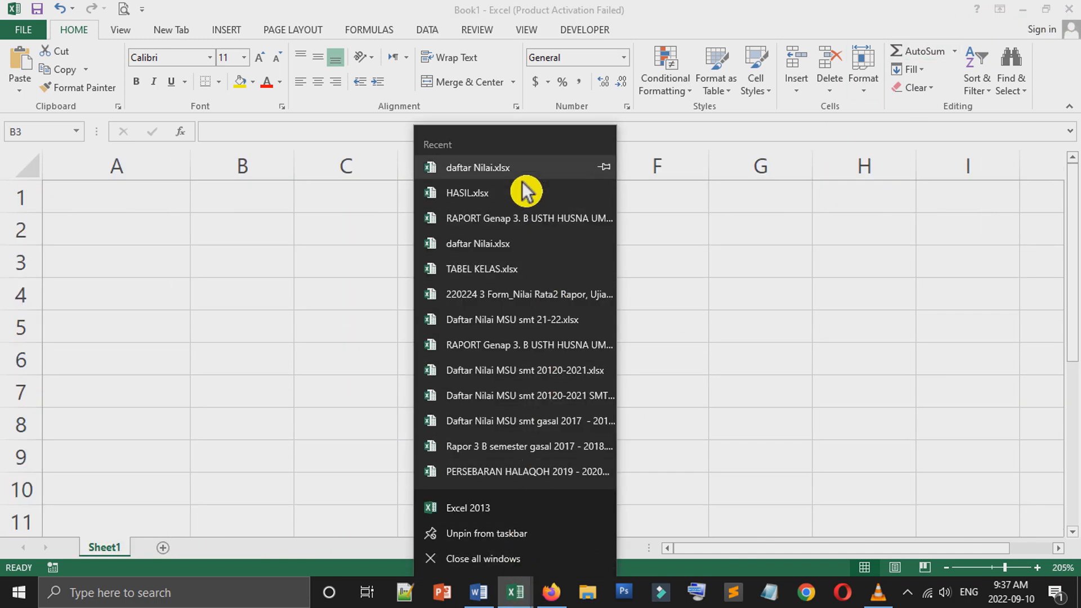
pyautogui.click(535, 299)
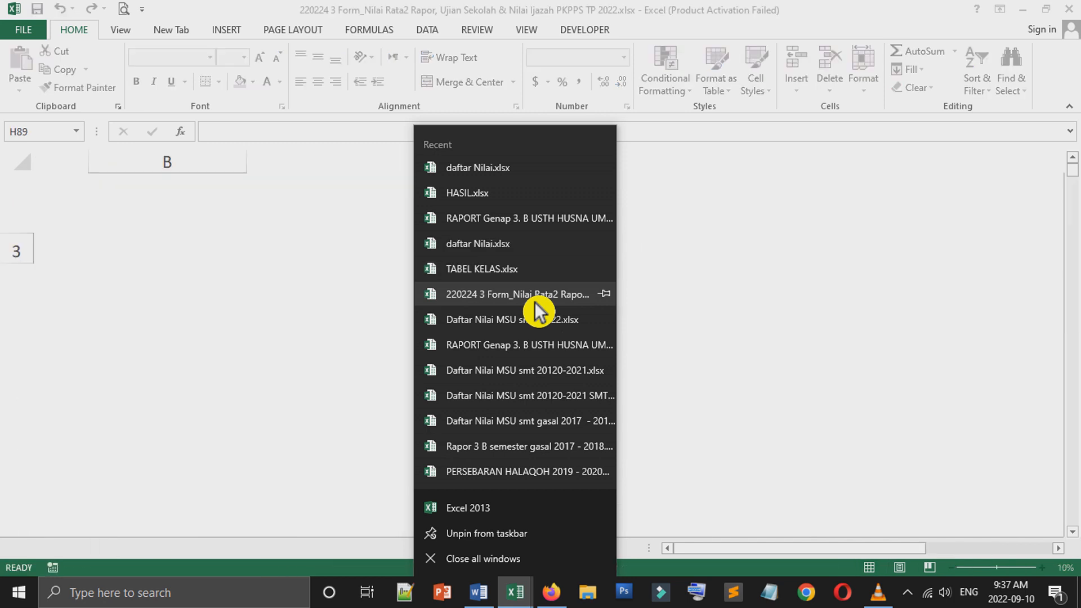
pyautogui.click(705, 261)
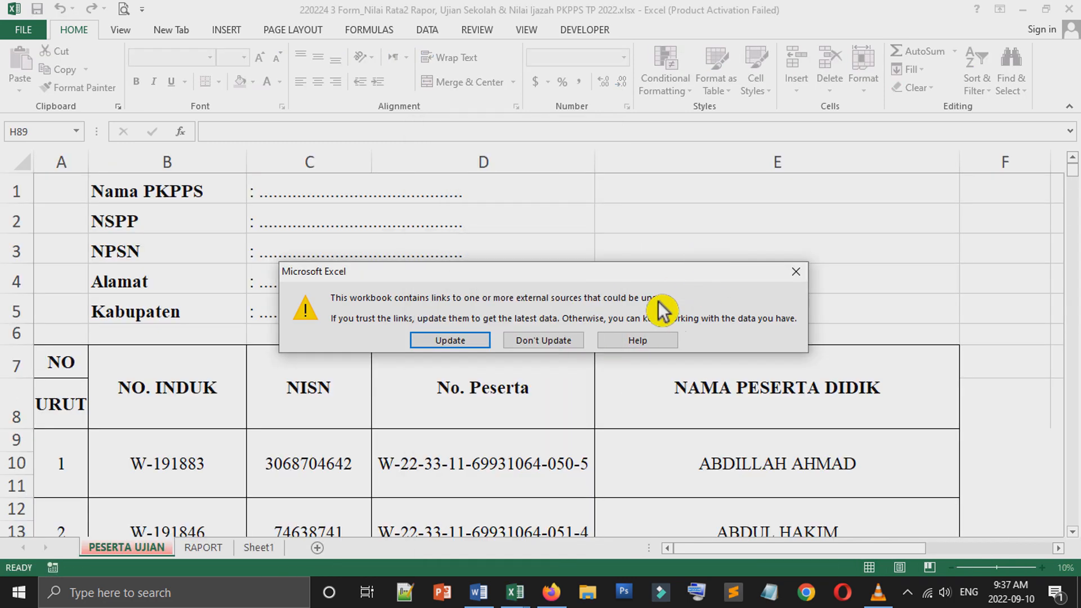
pyautogui.click(549, 343)
pyautogui.click(364, 393)
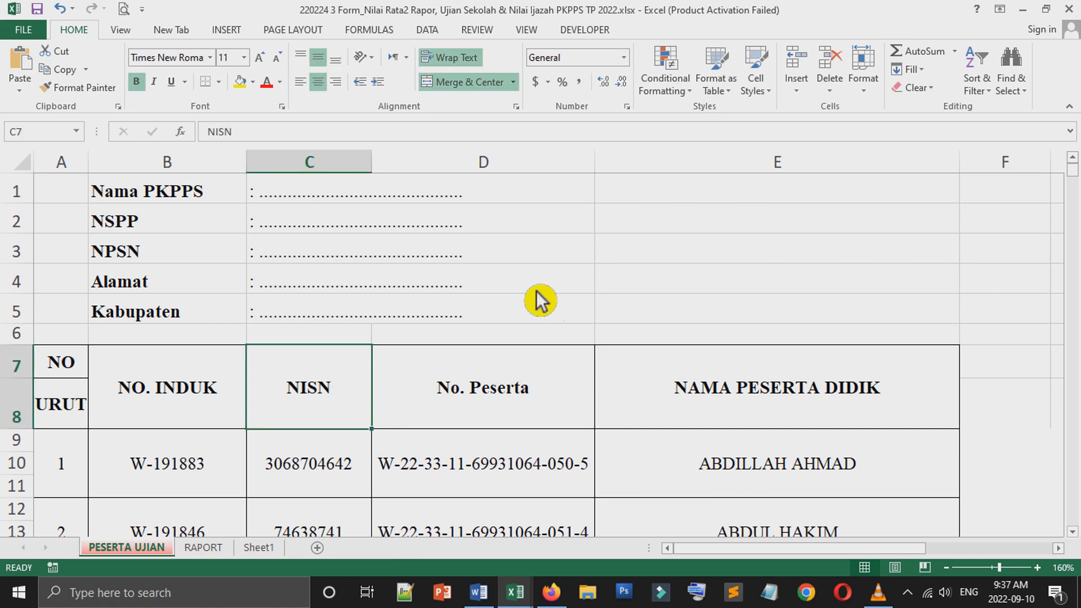
# Step: Examine the participant list on the PESERTA UJIAN sheet and the five-semester averages on the RAPORT sheet
pyautogui.scroll(-4, 536, 301)
pyautogui.keyDown('ctrl'); pyautogui.scroll(-2, 534, 327); pyautogui.keyUp('ctrl')
pyautogui.keyDown('ctrl'); pyautogui.scroll(-2, 534, 326); pyautogui.keyUp('ctrl')
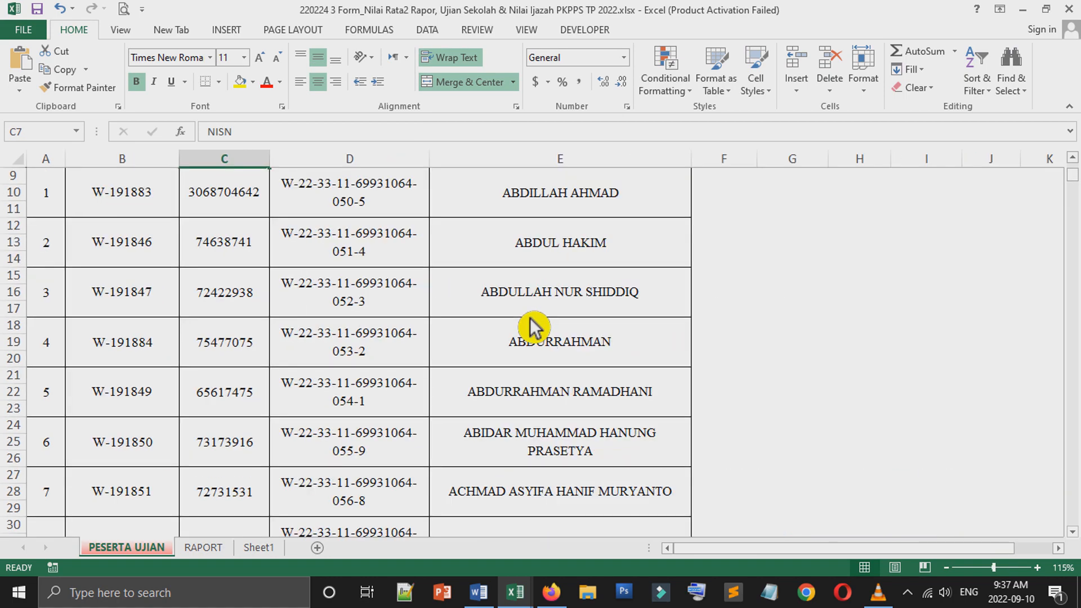
pyautogui.click(212, 554)
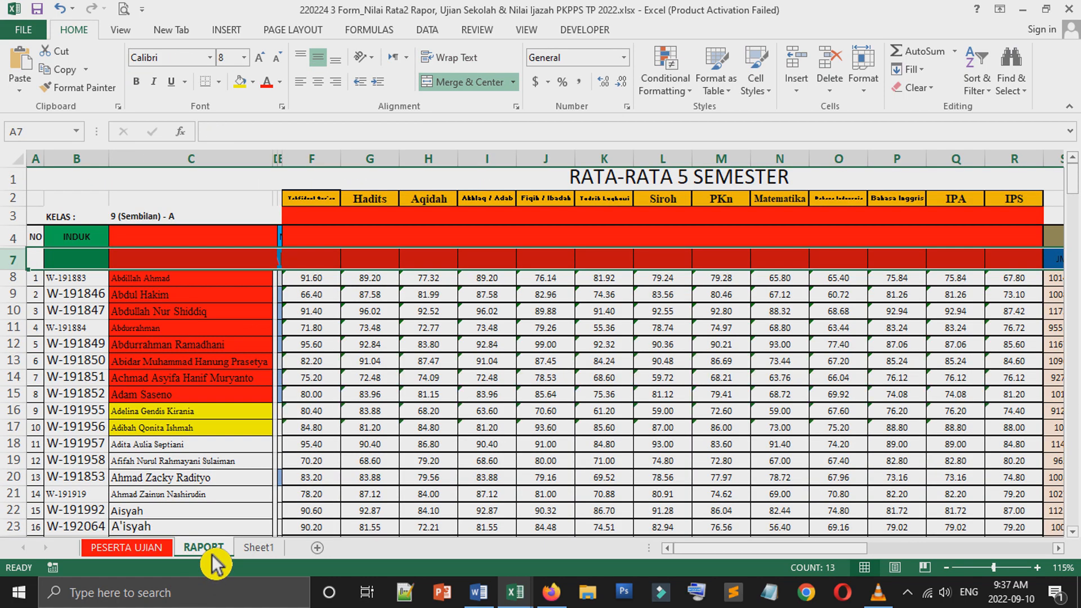
pyautogui.click(358, 332)
pyautogui.scroll(-9, 358, 352)
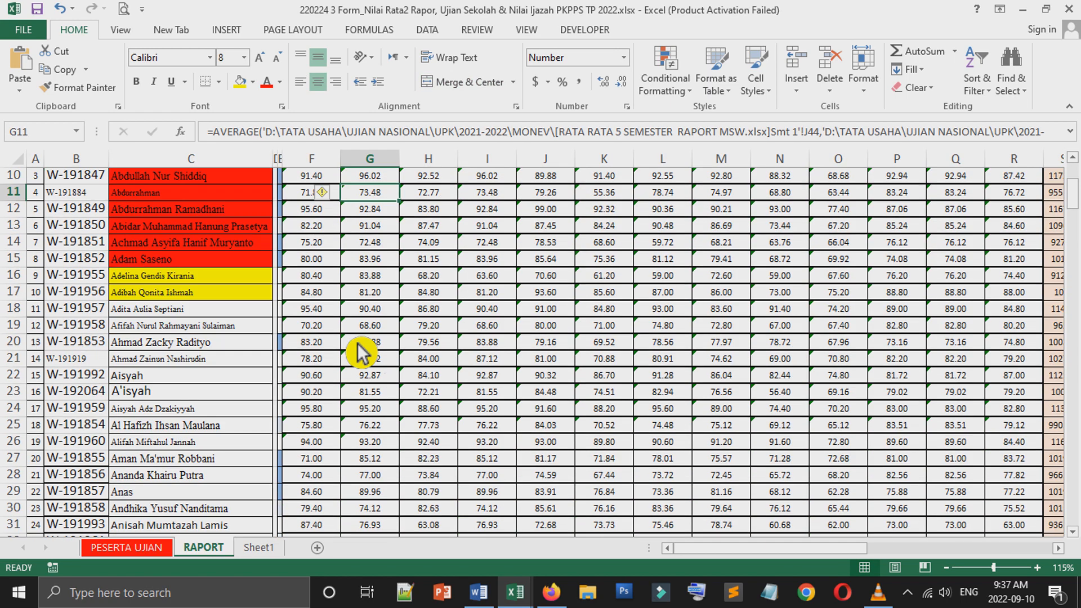
pyautogui.scroll(4, 358, 352)
pyautogui.scroll(5, 359, 346)
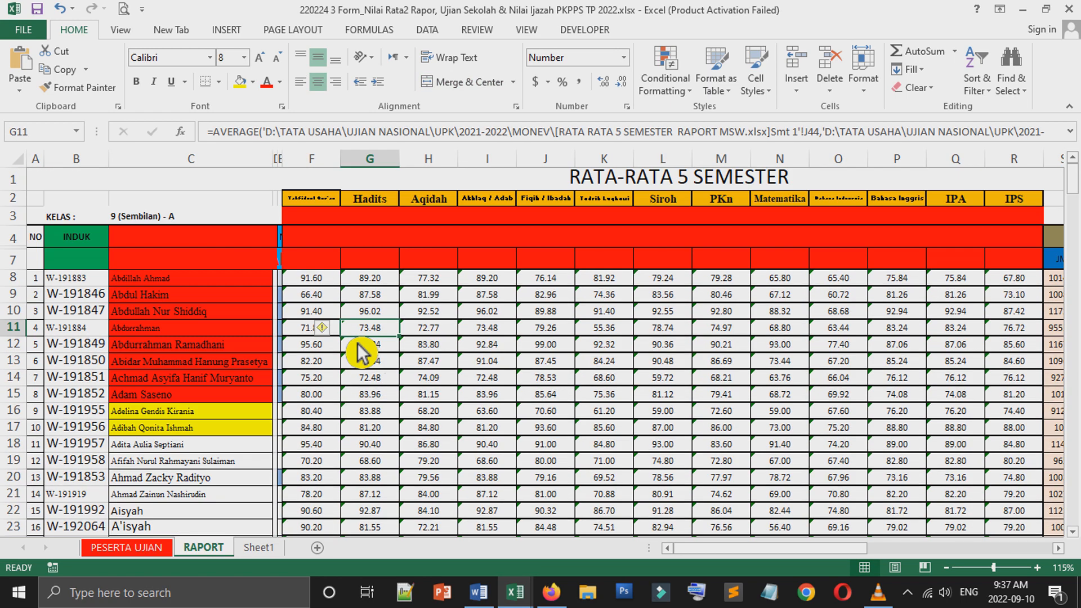
# Step: View Sheet1, return to the PESERTA UJIAN sheet and look over its participant table from header to lower rows
pyautogui.click(254, 551)
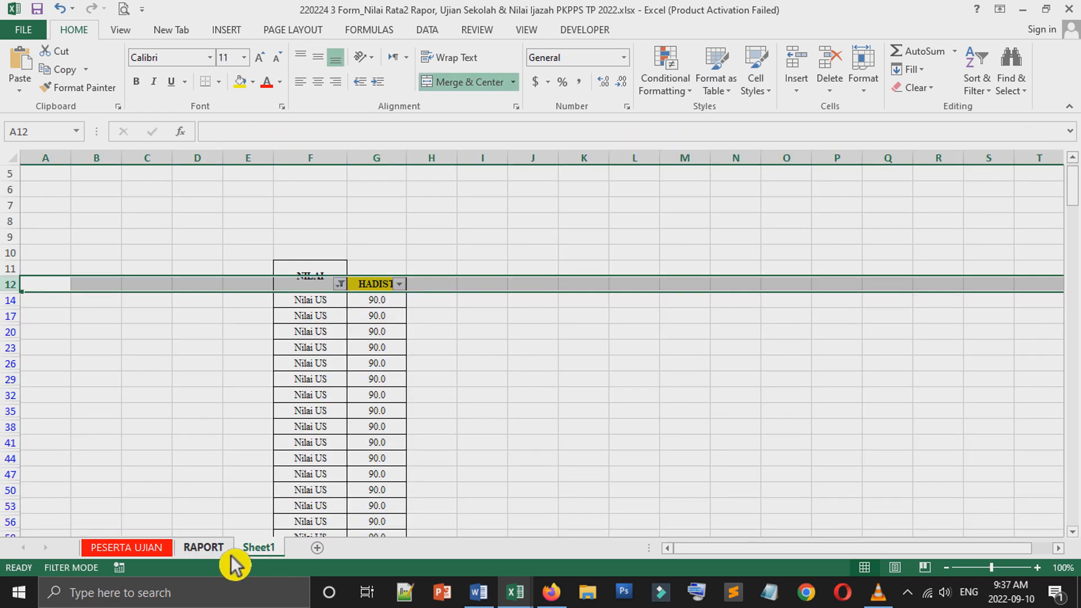
pyautogui.click(210, 553)
pyautogui.click(168, 553)
pyautogui.click(345, 402)
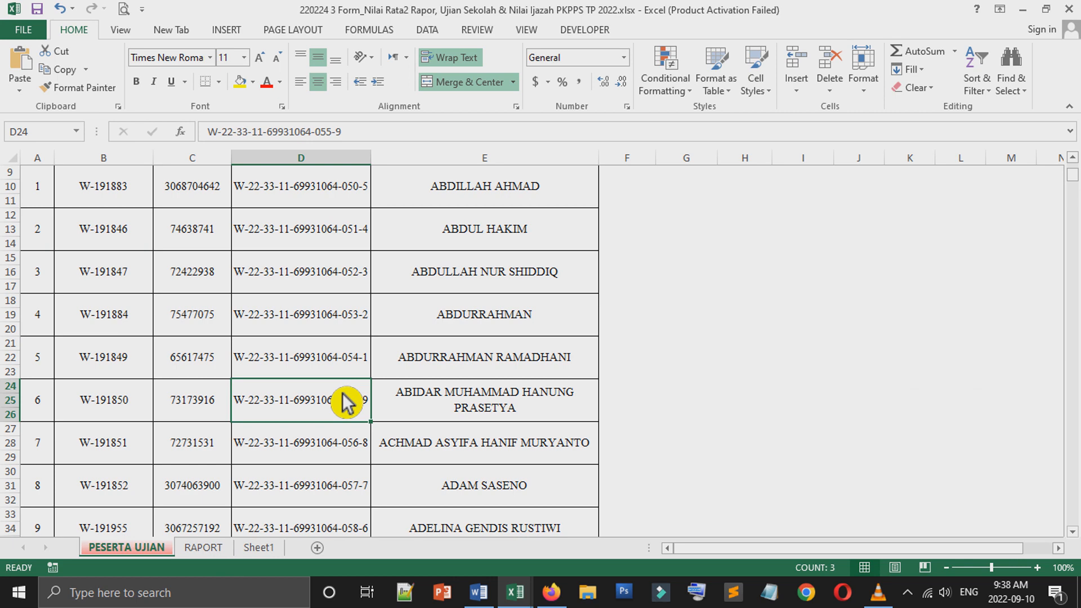
pyautogui.scroll(3, 287, 322)
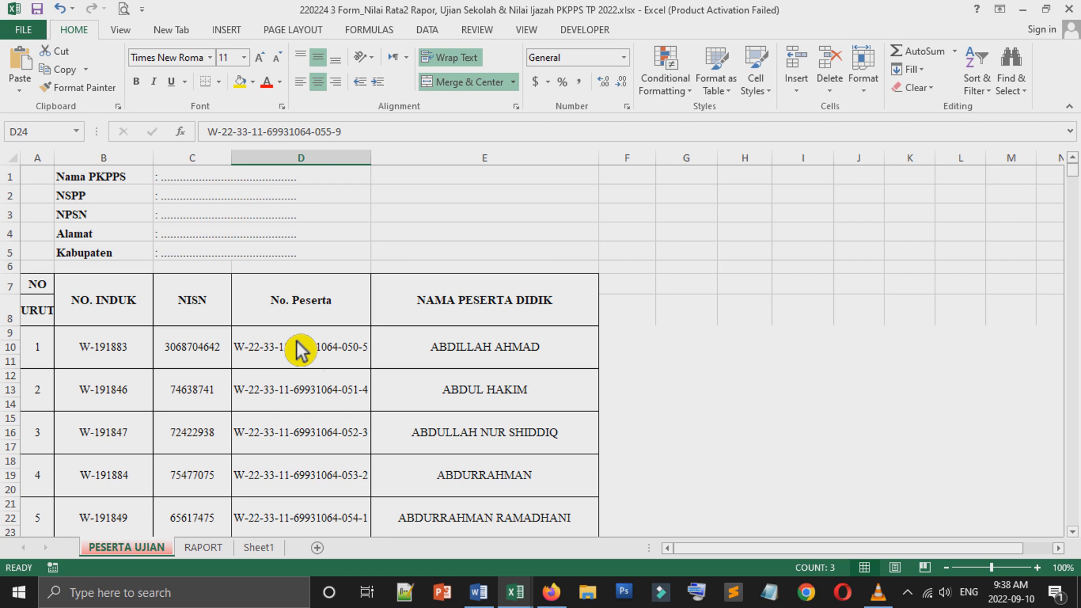
pyautogui.scroll(-4, 300, 351)
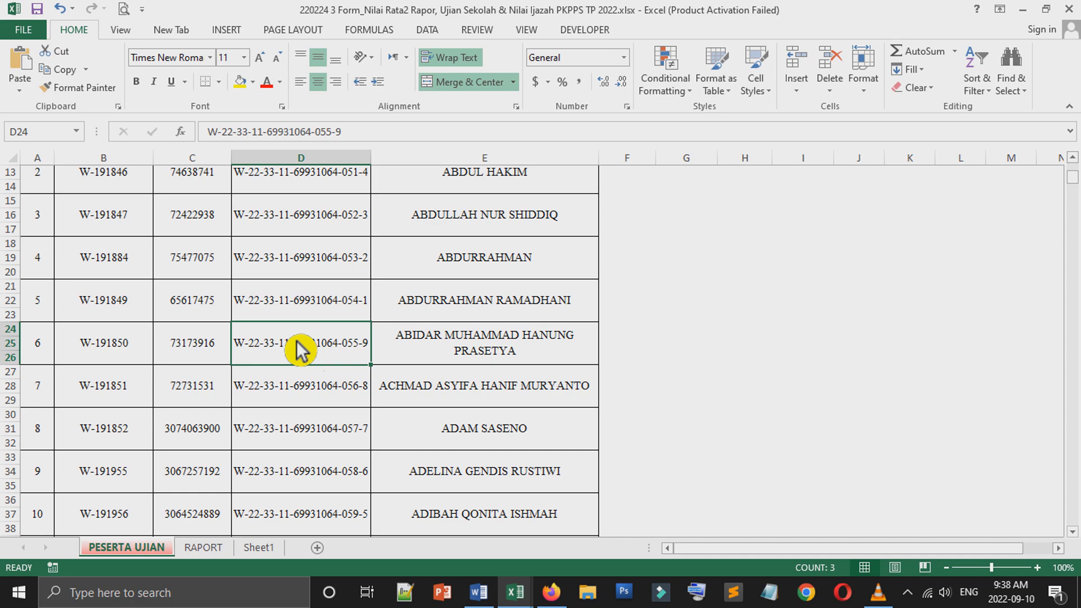
pyautogui.scroll(3, 300, 350)
pyautogui.scroll(-12, 300, 351)
pyautogui.scroll(13, 300, 351)
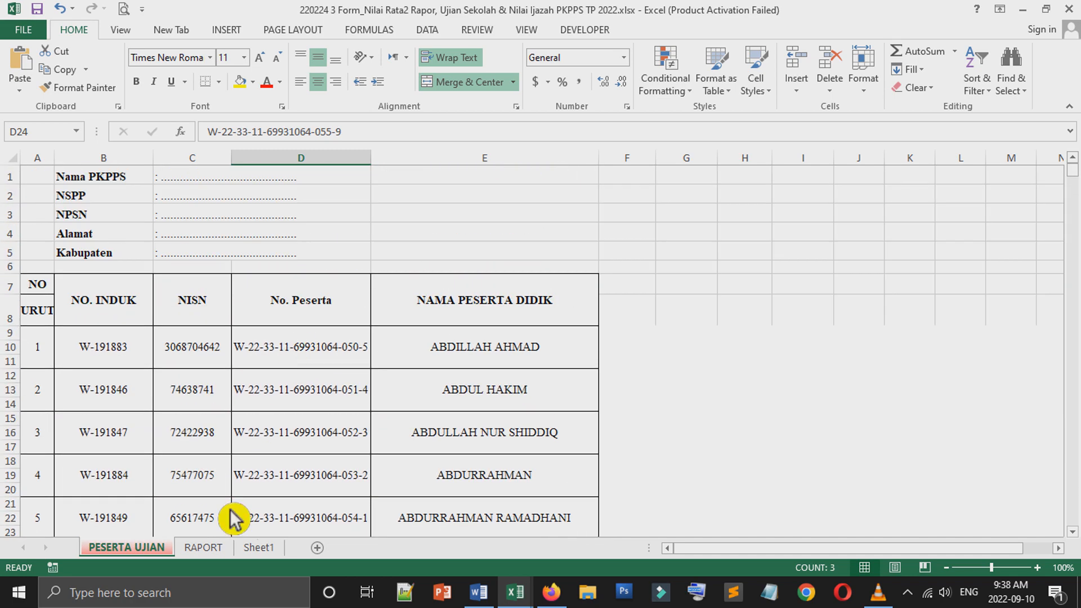
# Step: Examine the RAPORT sheet's subject headers, student names and average grades
pyautogui.click(216, 551)
pyautogui.click(378, 332)
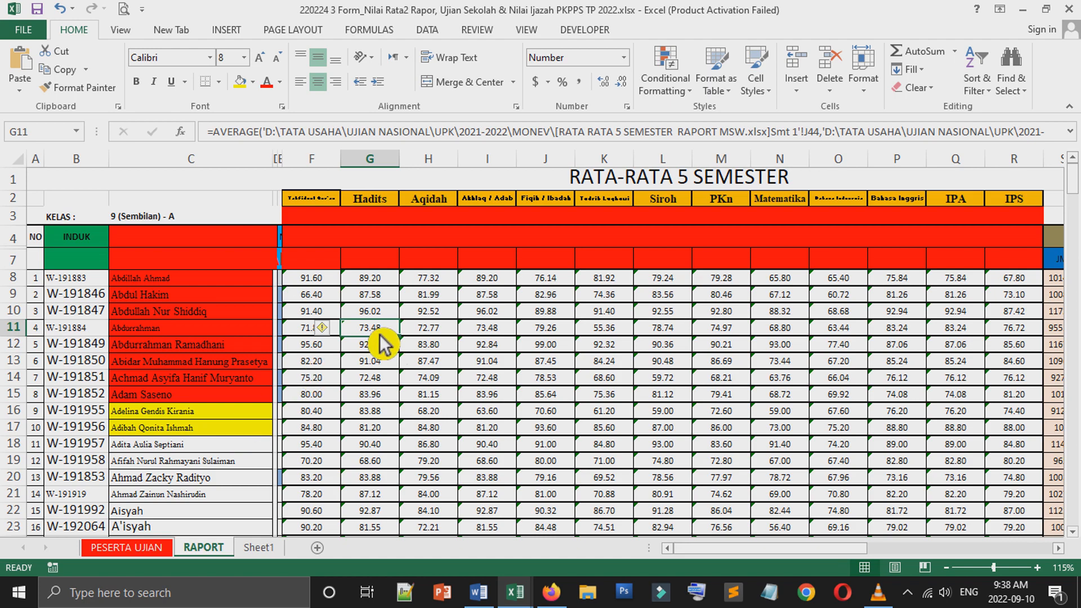
pyautogui.scroll(-8, 384, 343)
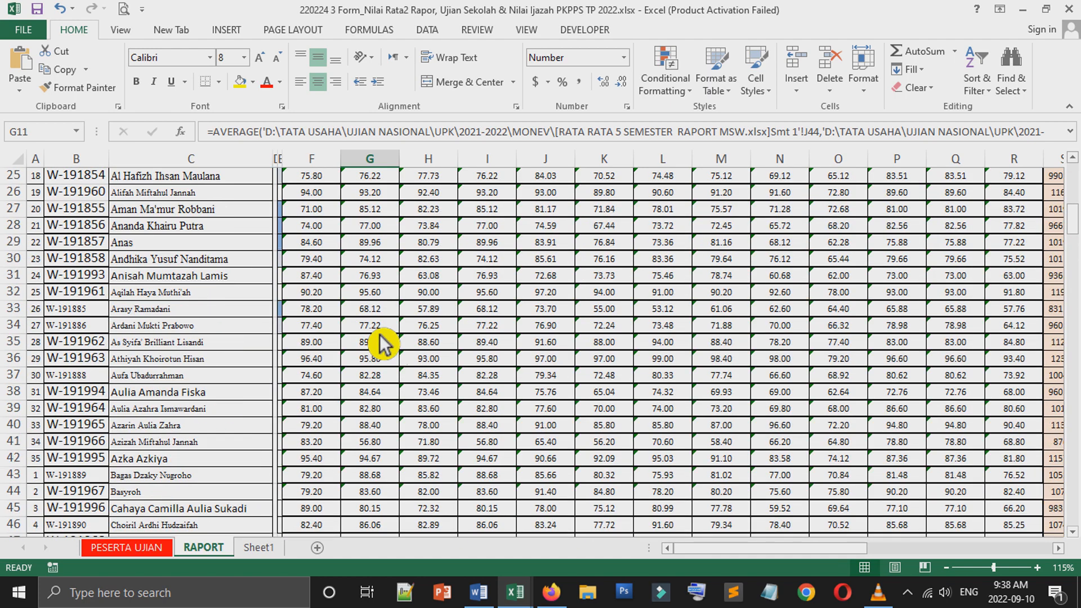
pyautogui.scroll(8, 384, 344)
pyautogui.click(376, 269)
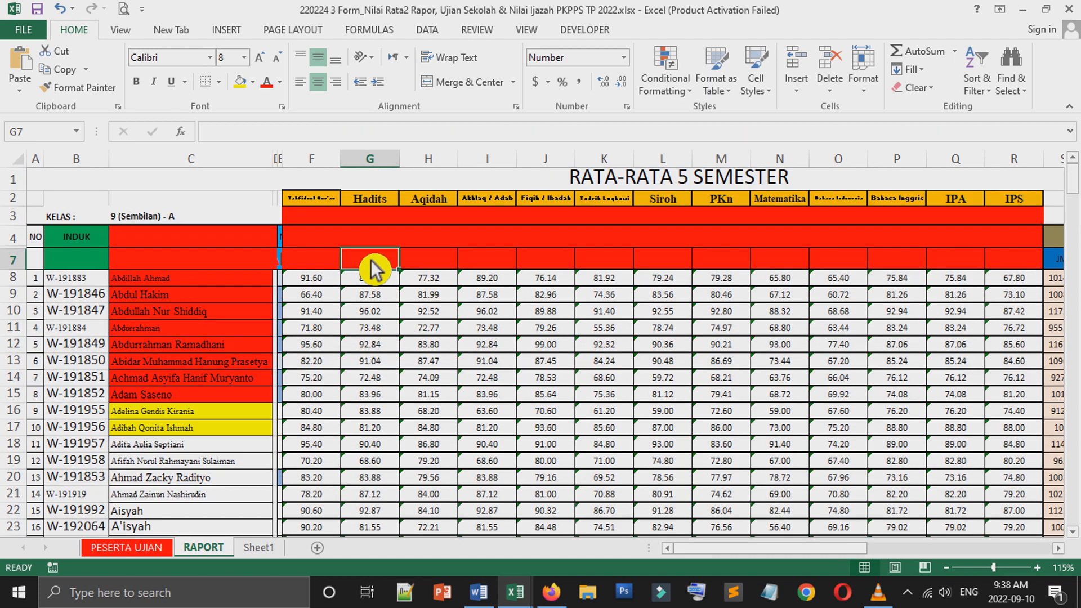
pyautogui.click(330, 268)
pyautogui.click(258, 284)
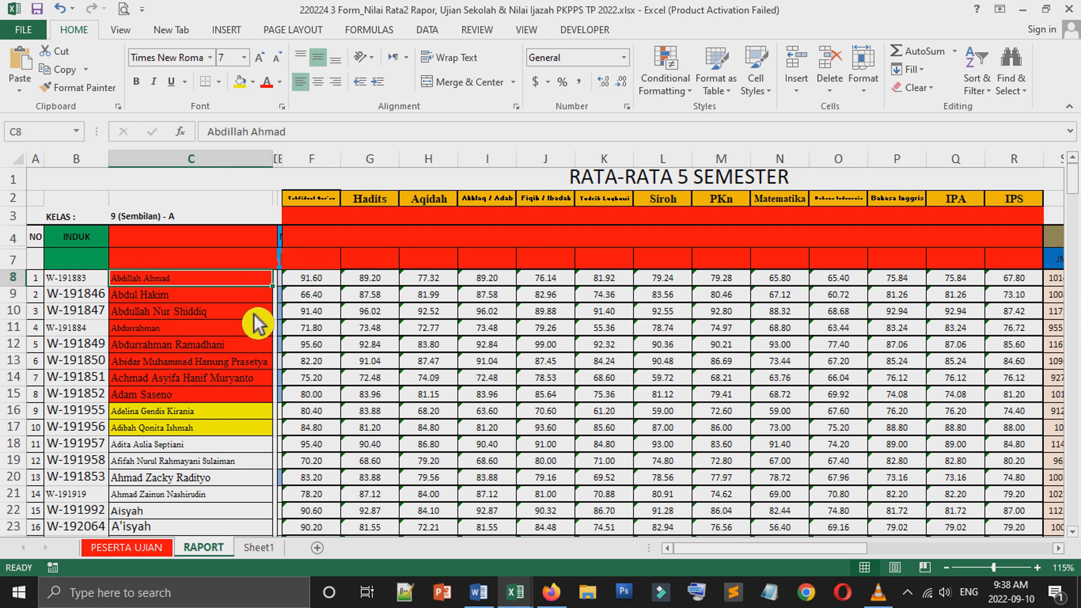
pyautogui.click(253, 314)
pyautogui.scroll(-8, 253, 313)
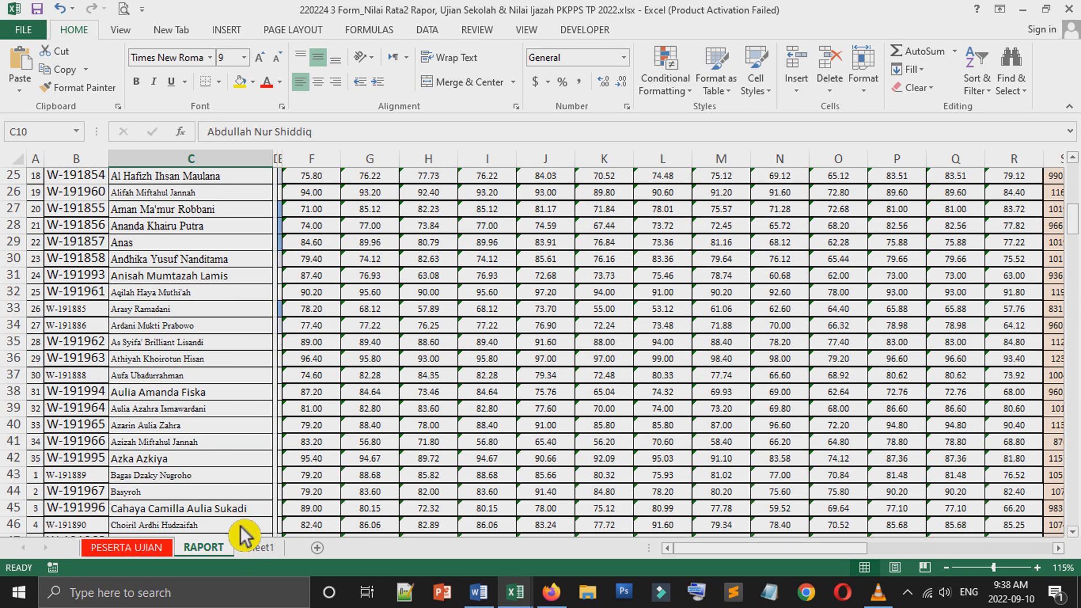
# Step: Switch between the RAPORT, PESERTA UJIAN and Sheet1 sheets, ending in the NILAI column of Sheet1
pyautogui.click(262, 549)
pyautogui.click(211, 552)
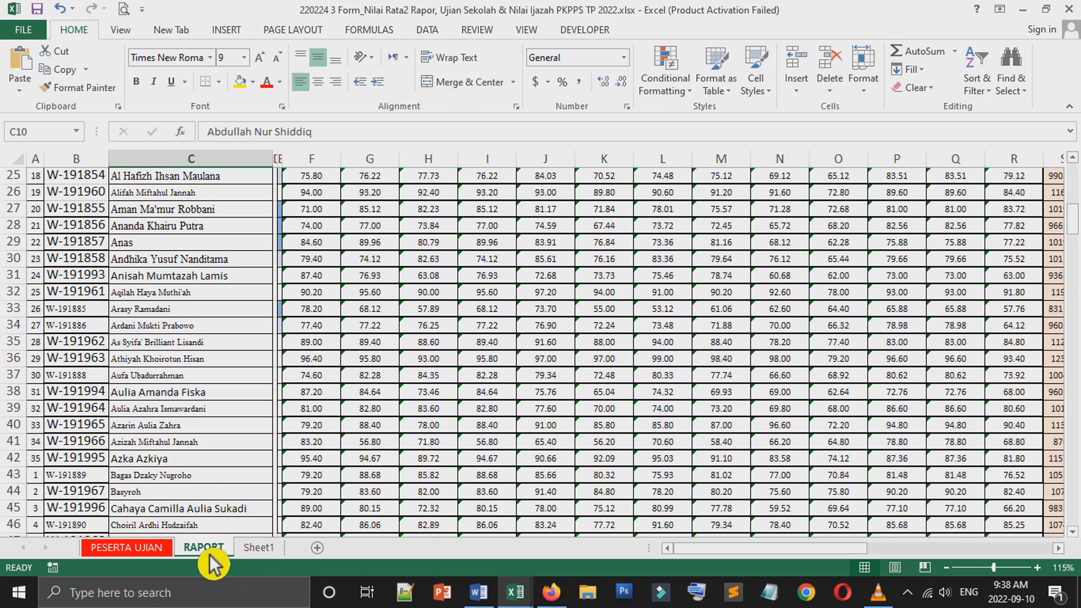
pyautogui.click(162, 553)
pyautogui.click(213, 554)
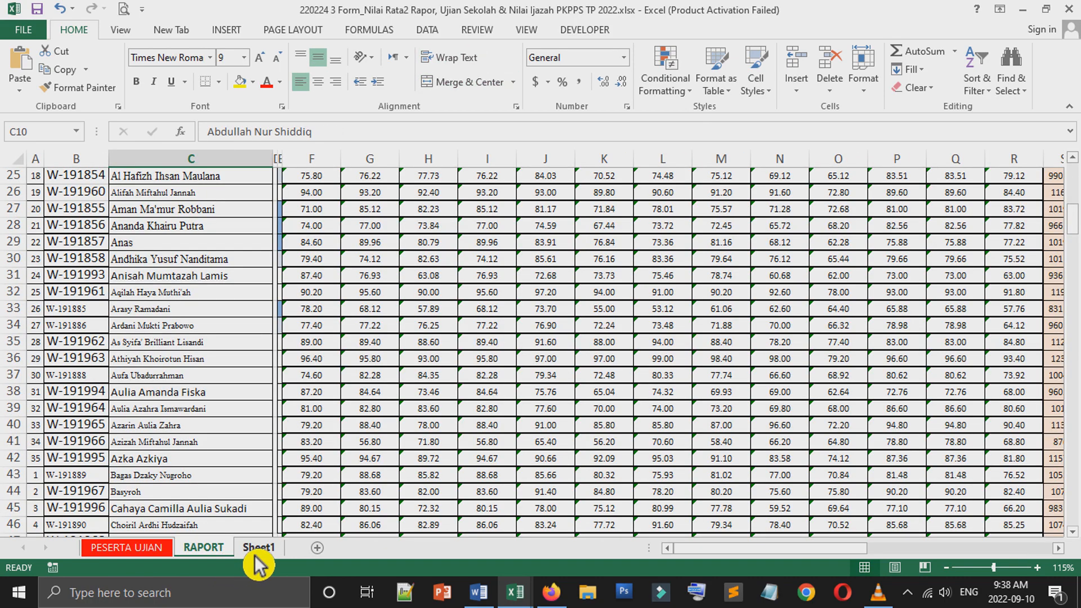
pyautogui.click(258, 549)
pyautogui.click(326, 395)
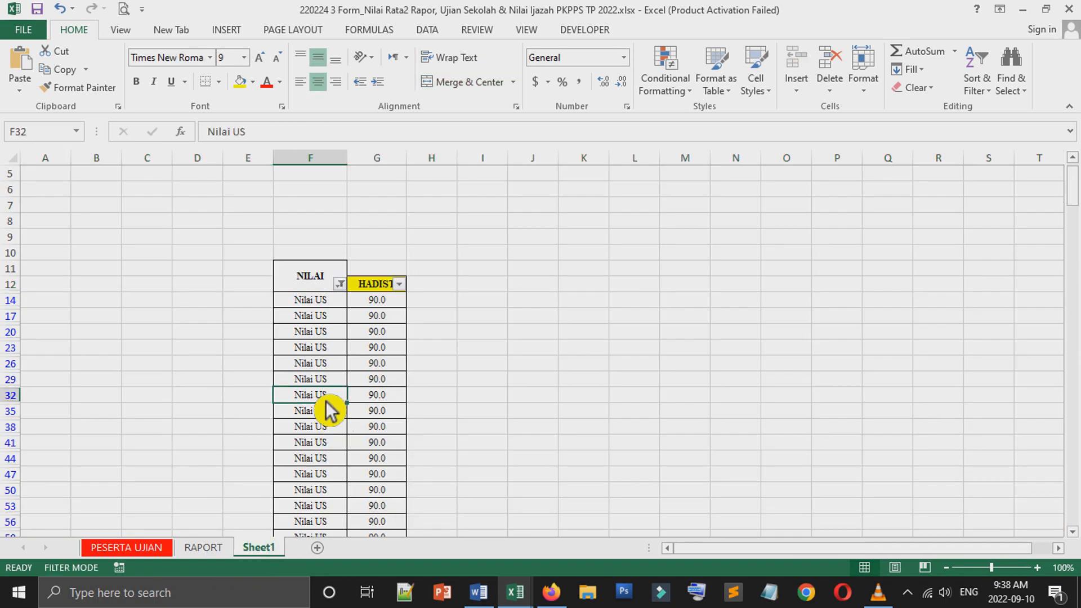
# Step: Return to the PESERTA UJIAN sheet and go down the NAMA PESERTA DIDIK column from the third to the ninth participant
pyautogui.click(152, 549)
pyautogui.click(441, 443)
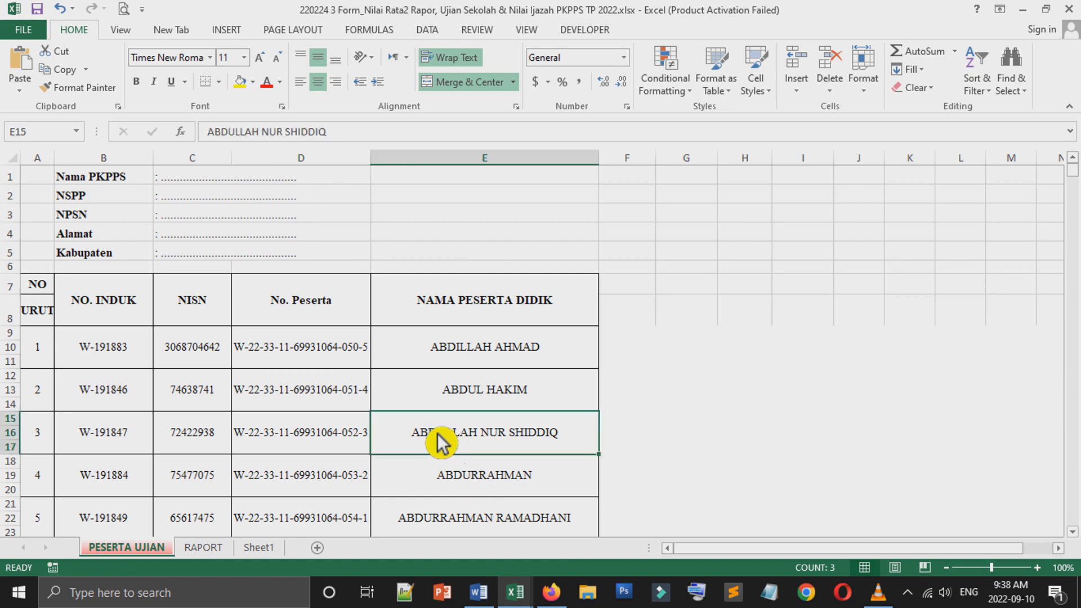
pyautogui.press('Down')
pyautogui.press('Down')
pyautogui.press('Down')
pyautogui.press('Down')
pyautogui.press('Down')
pyautogui.press('Down')
pyautogui.press('Down')
pyautogui.press('Down')
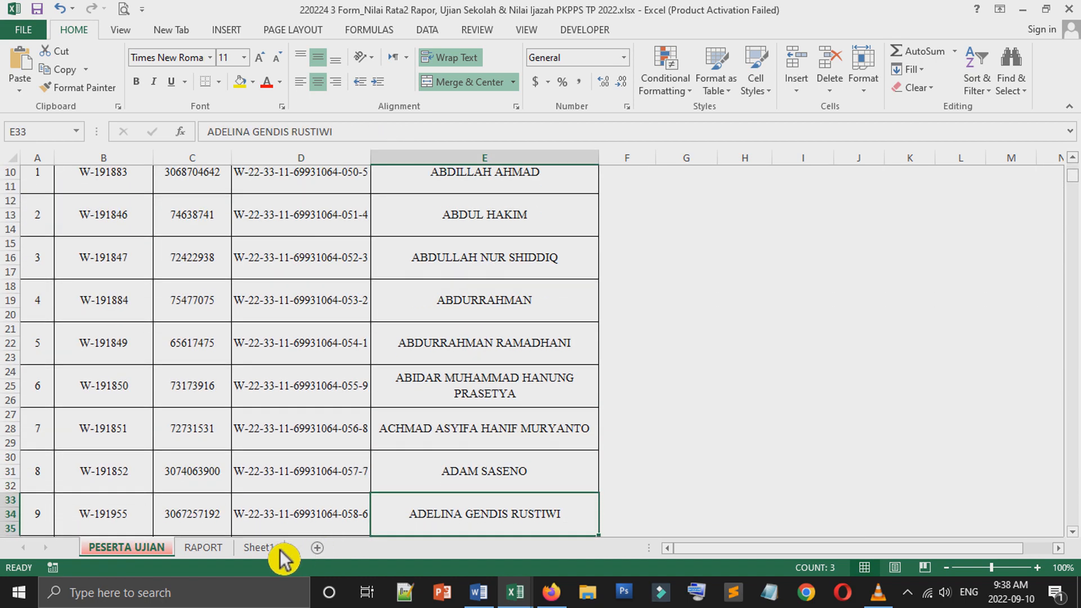
# Step: Look at the top of the RAPORT sheet and open the recently used RAPORT Genap 3. B workbook
pyautogui.click(216, 550)
pyautogui.scroll(8, 321, 380)
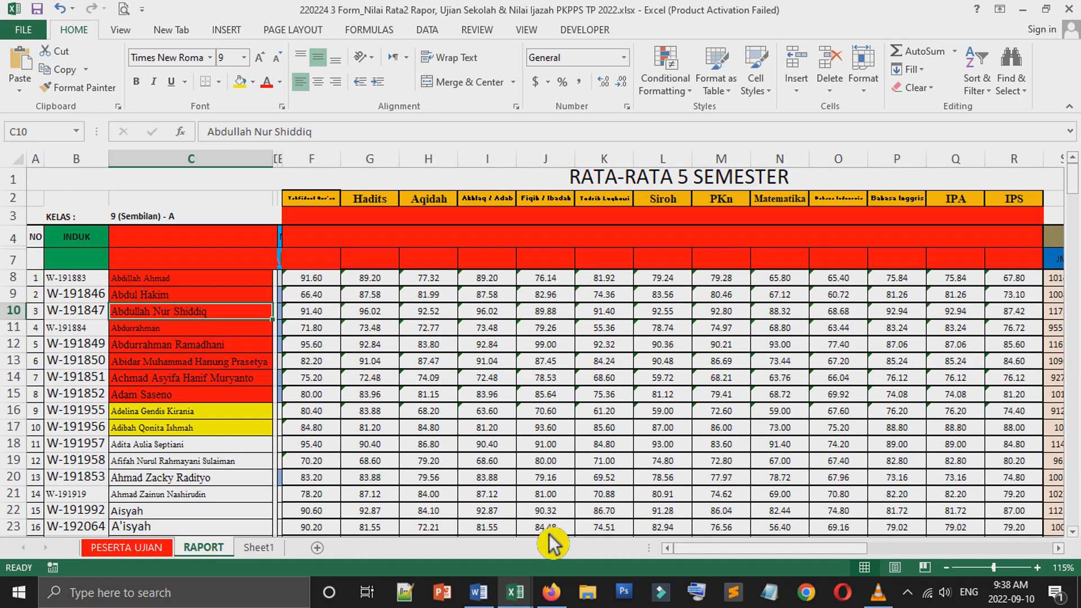
pyautogui.click(536, 595)
pyautogui.rightClick(540, 598)
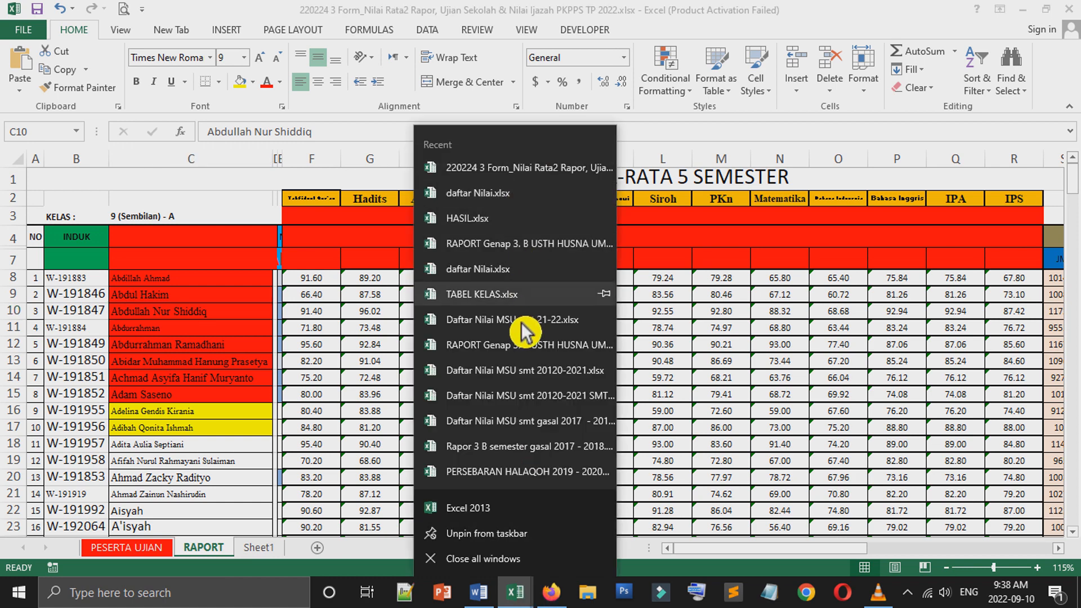
pyautogui.click(513, 366)
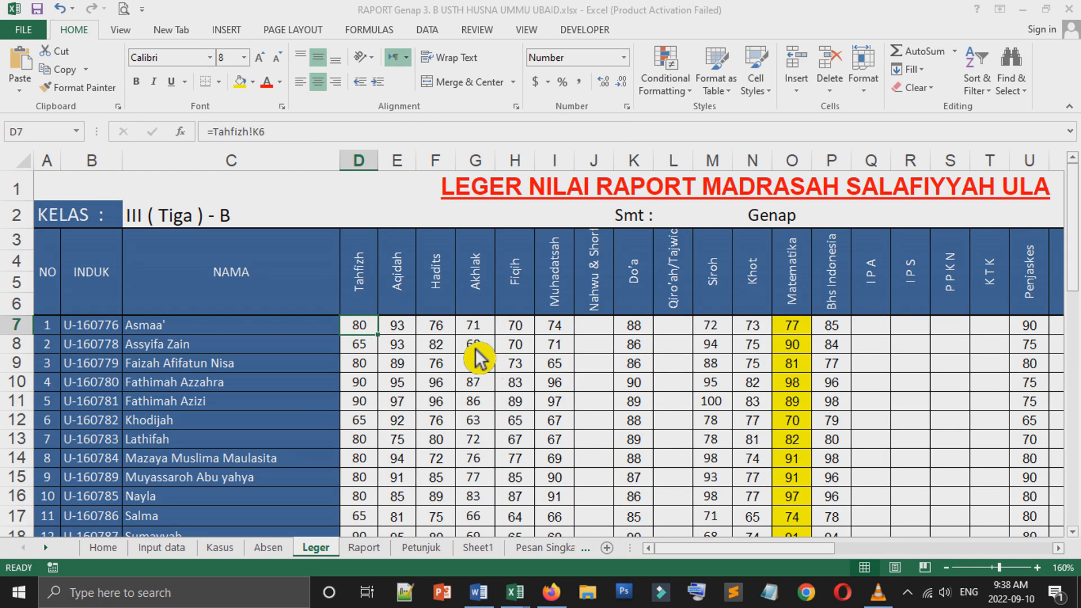
# Step: Go down the NAMA column of the Leger sheet from the third to the thirteenth student
pyautogui.click(325, 365)
pyautogui.scroll(-2, 217, 369)
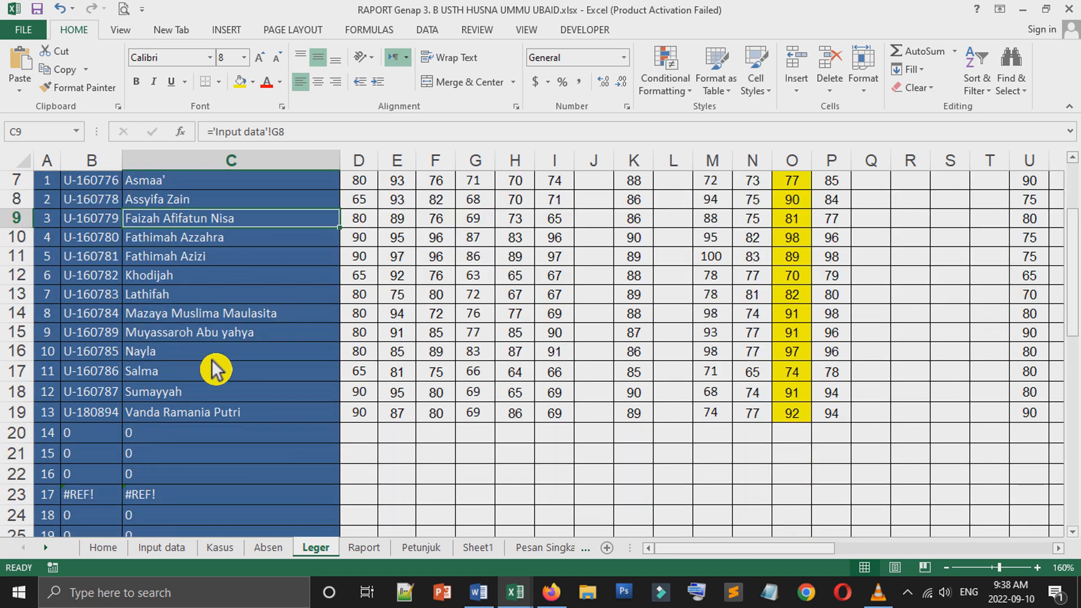
pyautogui.click(222, 314)
pyautogui.click(220, 332)
pyautogui.press('Down')
pyautogui.press('Down')
pyautogui.press('Down')
pyautogui.press('Down')
pyautogui.press('Down')
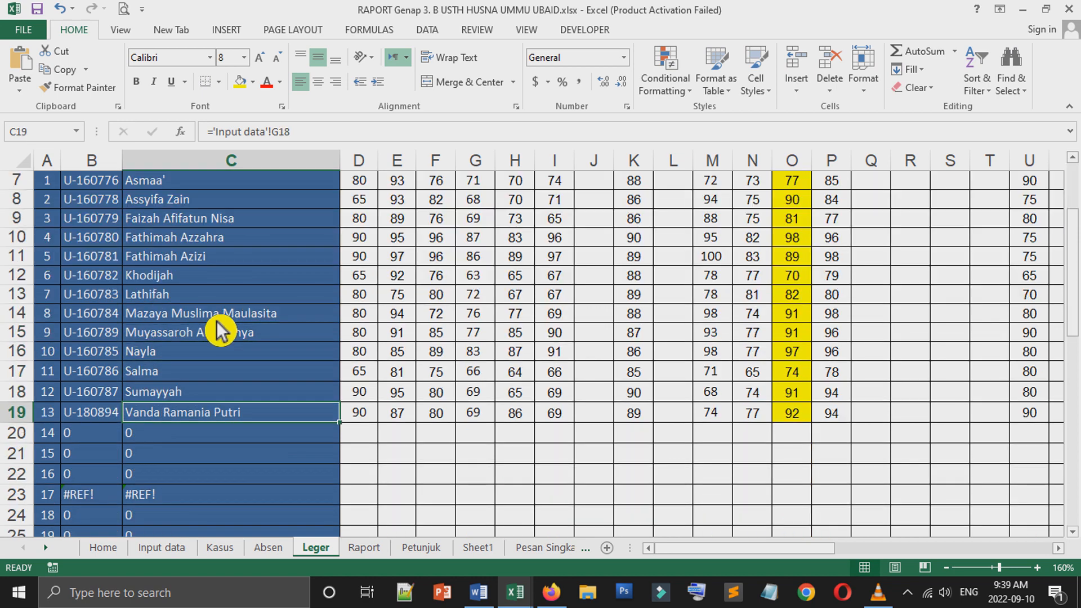
# Step: Go back up the Leger sheet's NAMA column to the title row
pyautogui.press('Up')
pyautogui.press('Up')
pyautogui.press('Up')
pyautogui.press('Up')
pyautogui.press('Up')
pyautogui.press('Up')
pyautogui.press('Up')
pyautogui.press('Up')
pyautogui.press('Up')
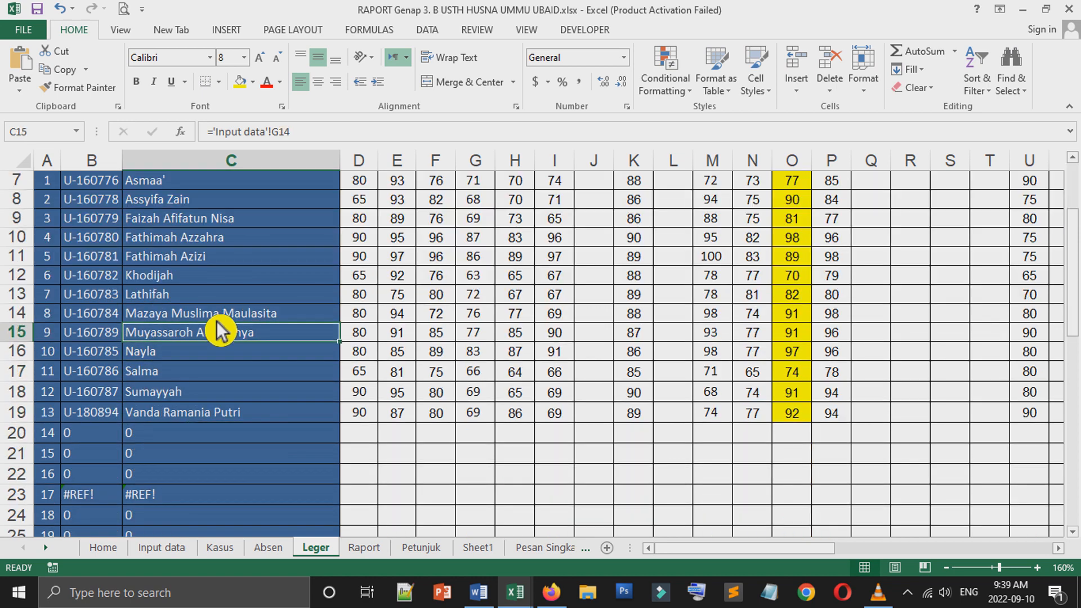
pyautogui.press('Up')
pyautogui.press('Up')
pyautogui.press('Up')
pyautogui.press('Up')
pyautogui.press('Up')
pyautogui.press('Up')
pyautogui.press('Up')
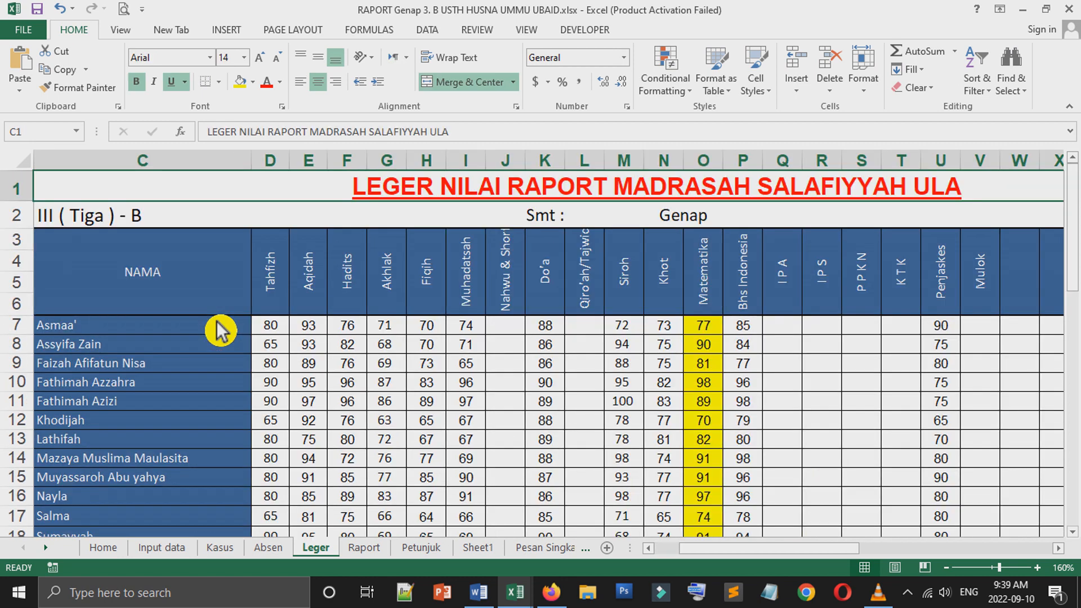
# Step: Go down the Leger sheet's NAMA column past the last student and back up to the eleventh student
pyautogui.press('Down')
pyautogui.press('Down')
pyautogui.press('Down')
pyautogui.press('Down')
pyautogui.press('Down')
pyautogui.press('Down')
pyautogui.press('Down')
pyautogui.press('Down')
pyautogui.press('Down')
pyautogui.press('Down')
pyautogui.press('Down')
pyautogui.press('Down')
pyautogui.press('Down')
pyautogui.press('Down')
pyautogui.press('Down')
pyautogui.press('Down')
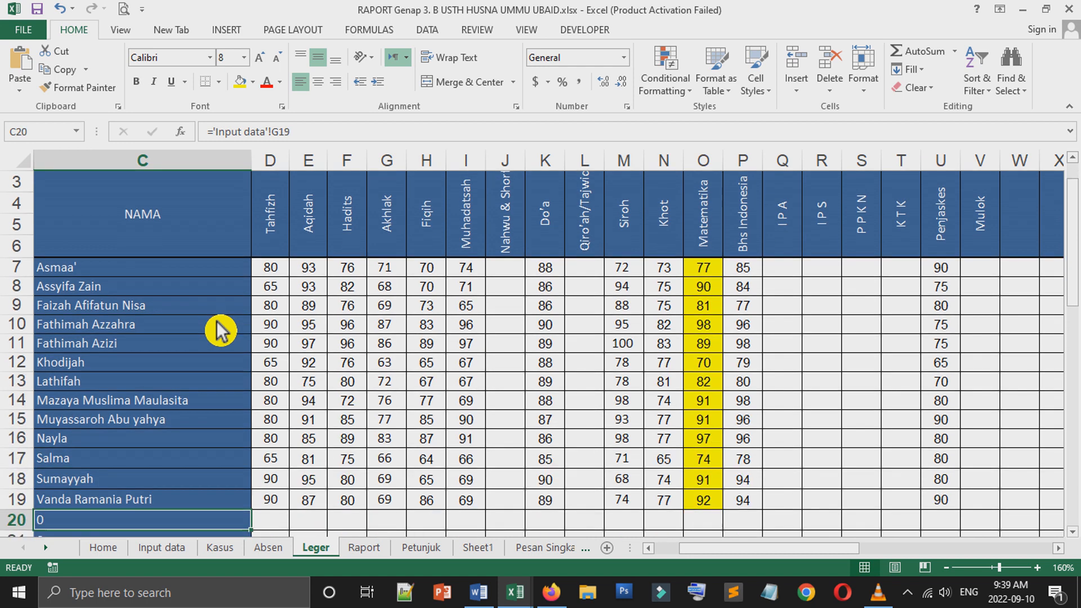
pyautogui.press('Down')
pyautogui.press('Down')
pyautogui.press('Up')
pyautogui.press('Up')
pyautogui.press('Up')
pyautogui.press('Up')
pyautogui.press('Up')
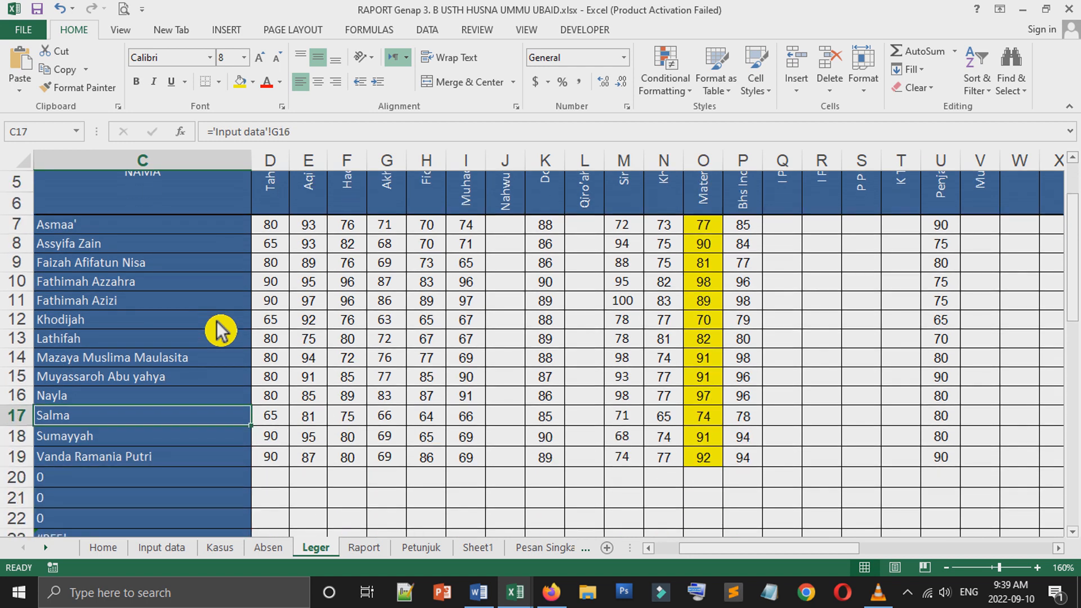
# Step: Open the Tahfizh grade sheet from the Home sheet's menu and leaf through PKN, IPS and IPA to the Matika sheet
pyautogui.click(105, 548)
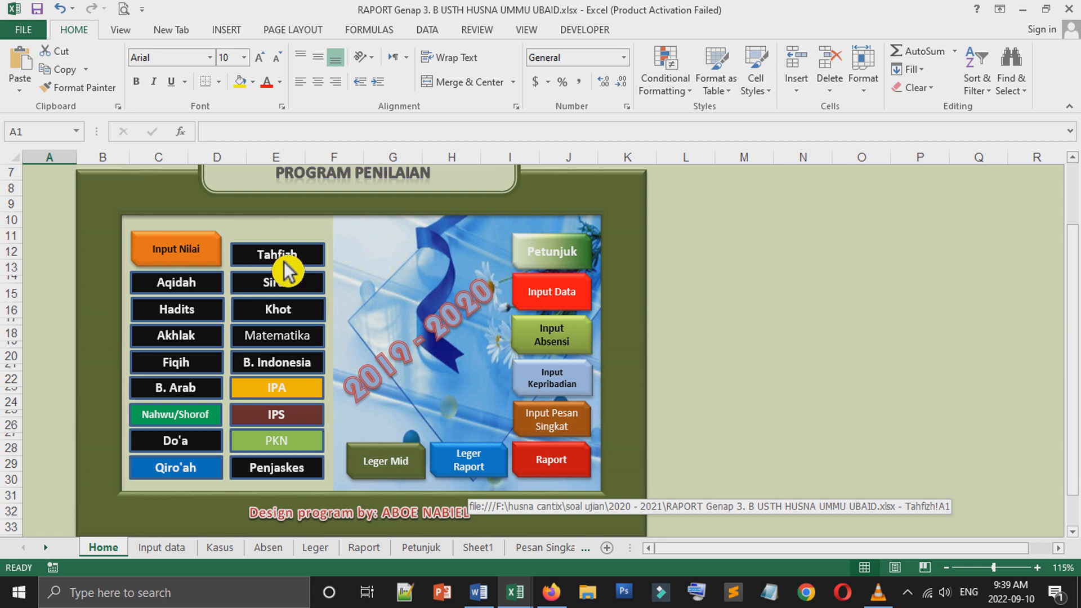
pyautogui.click(292, 261)
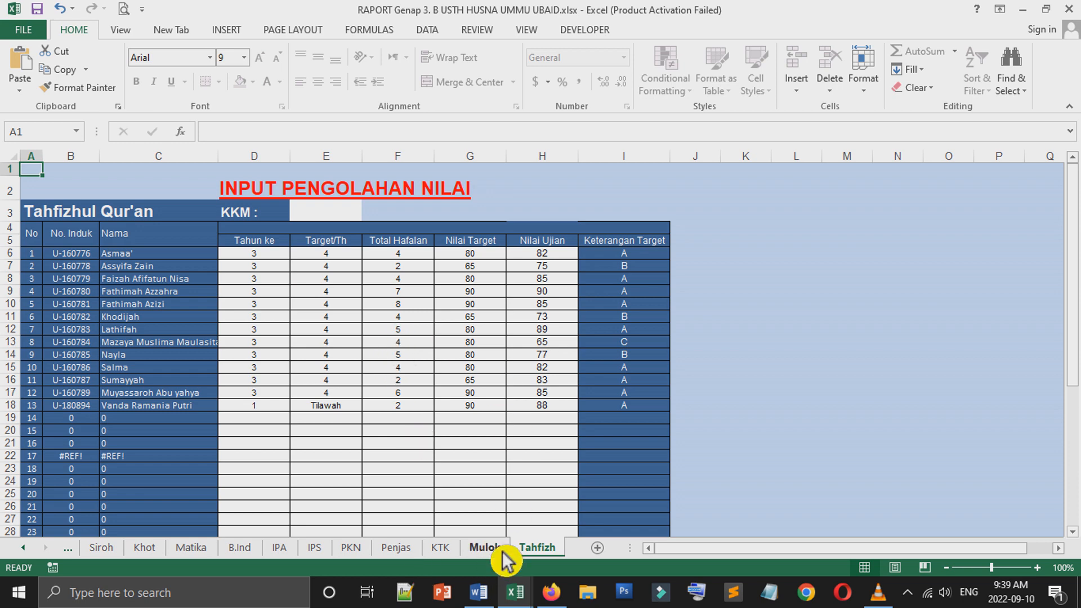
pyautogui.click(365, 551)
pyautogui.click(327, 552)
pyautogui.click(284, 553)
pyautogui.click(210, 554)
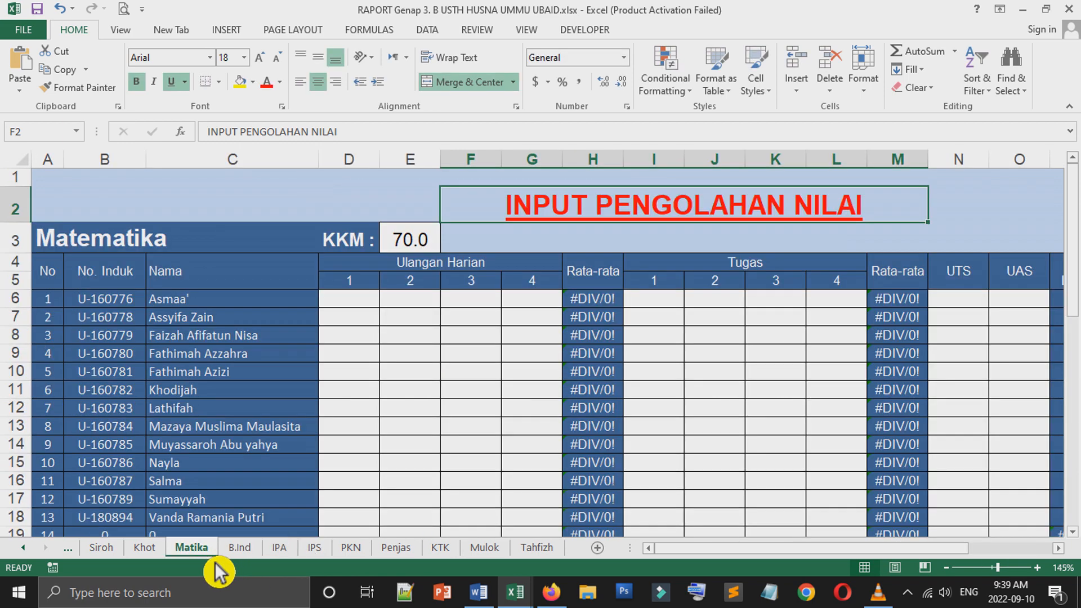
# Step: View the Khot and Siroh sheets, go back past Matika and look at the grade cells of the B.Ind sheet
pyautogui.click(138, 554)
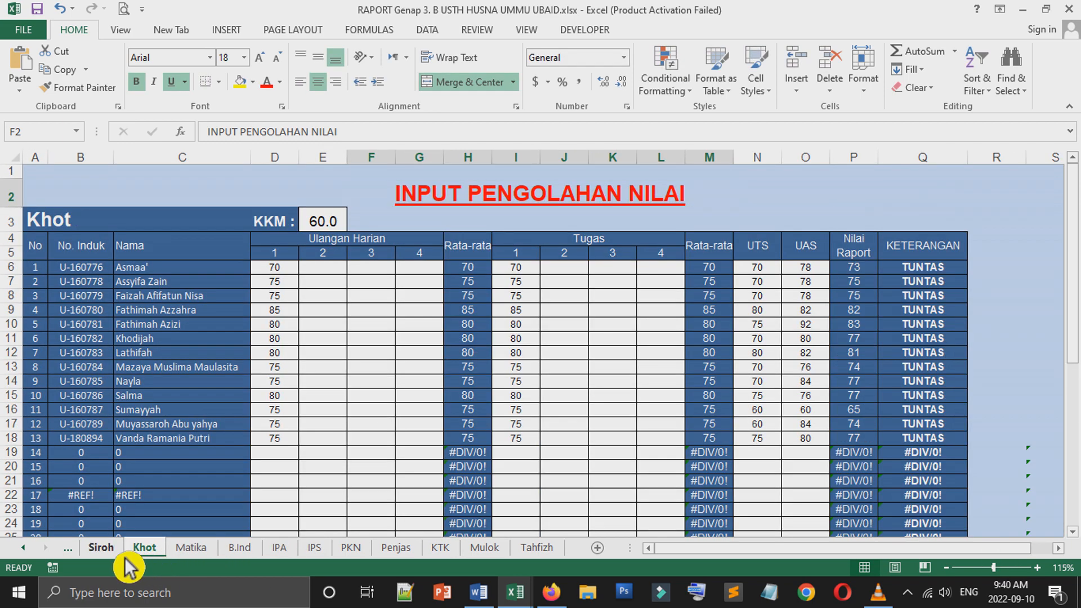
pyautogui.click(112, 553)
pyautogui.click(154, 553)
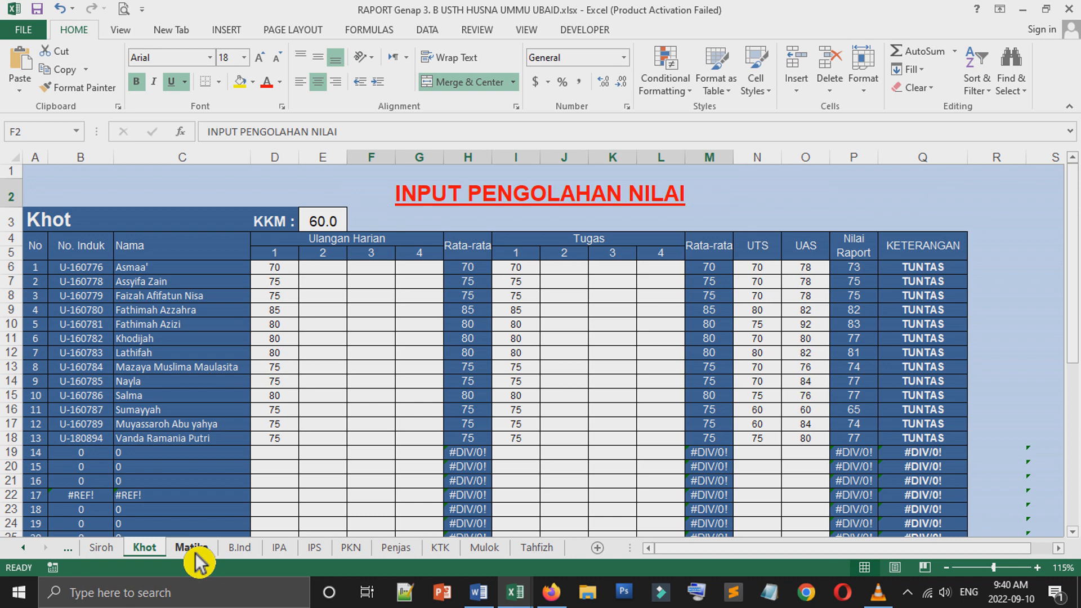
pyautogui.click(193, 553)
pyautogui.click(248, 553)
pyautogui.click(424, 326)
pyautogui.click(424, 337)
pyautogui.click(436, 375)
pyautogui.click(436, 395)
# Step: Open the Mulok sheet and go down its Ulangan Harian Rata-rata formulas from the fifth to the eleventh student
pyautogui.click(484, 547)
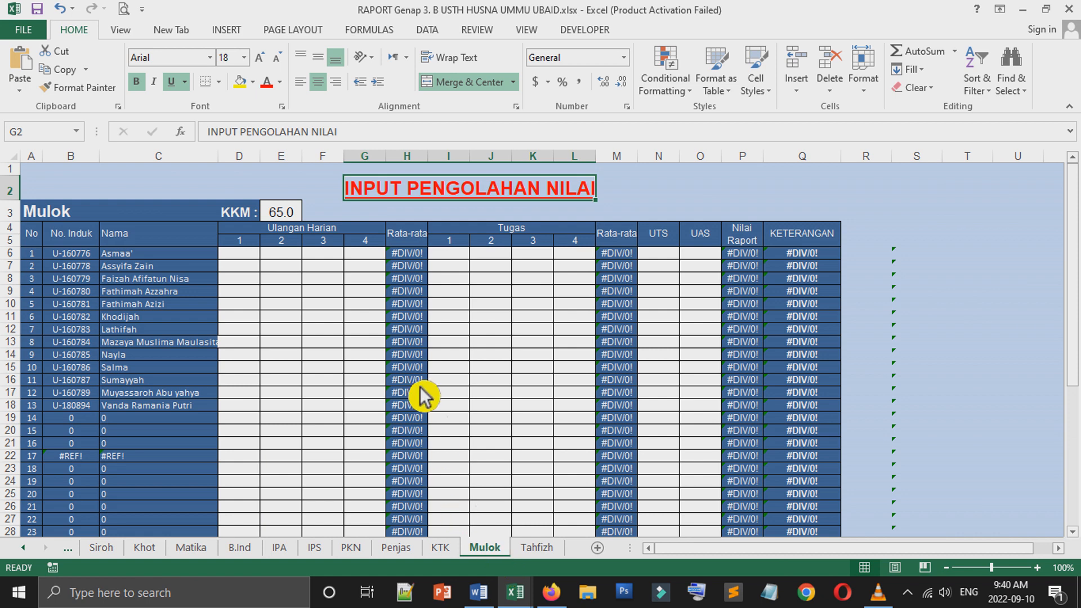
pyautogui.click(409, 304)
pyautogui.press('Down')
pyautogui.press('Down')
pyautogui.press('Down')
pyautogui.press('Down')
pyautogui.press('Down')
pyautogui.press('Down')
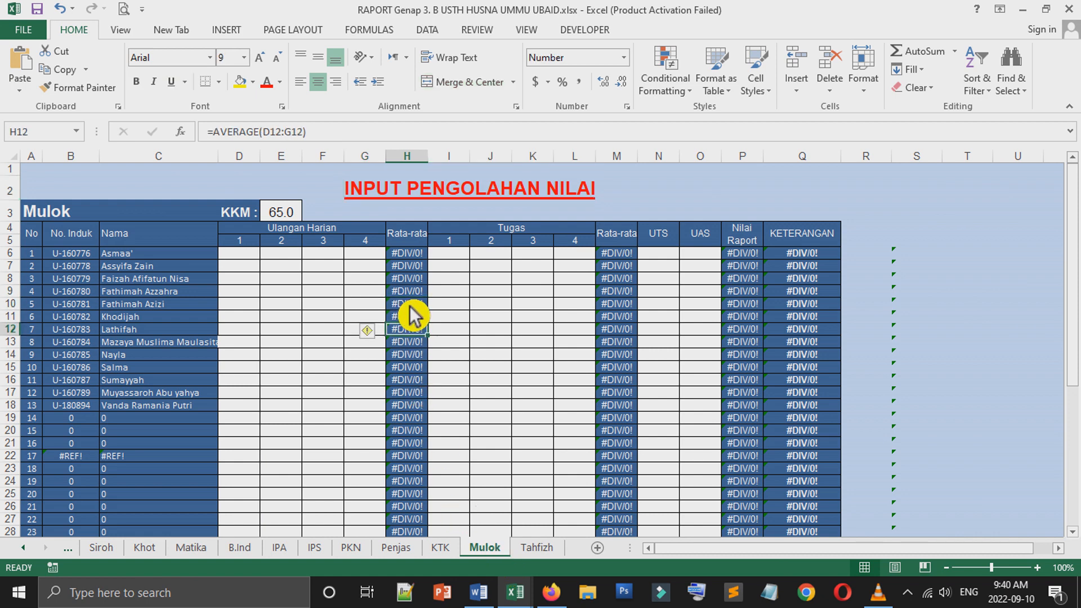
# Step: View the Tahfizh, KTK and PKN sheets, ending on the IPS sheet
pyautogui.click(538, 549)
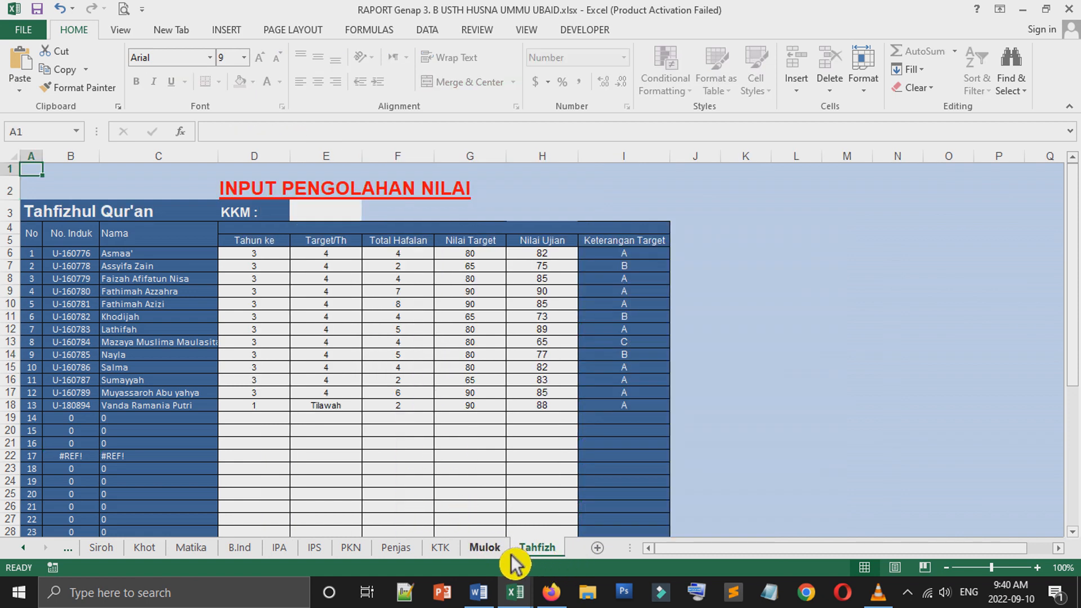
pyautogui.click(445, 549)
pyautogui.click(350, 548)
pyautogui.click(313, 547)
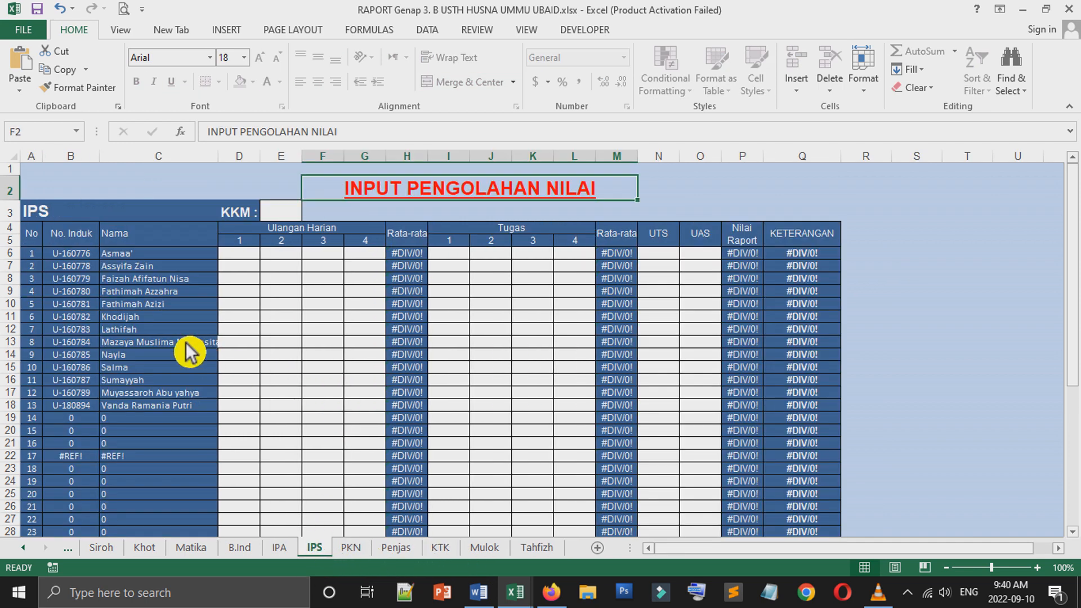
# Step: Go down the IPS sheet's Ulangan Harian cells from the title to row 19 in the first test column
pyautogui.press('Down')
pyautogui.press('Down')
pyautogui.press('Down')
pyautogui.press('Down')
pyautogui.press('Down')
pyautogui.press('Down')
pyautogui.press('Down')
pyautogui.press('Down')
pyautogui.press('Down')
pyautogui.press('Down')
pyautogui.press('Down')
pyautogui.press('Down')
pyautogui.press('Down')
pyautogui.press('Down')
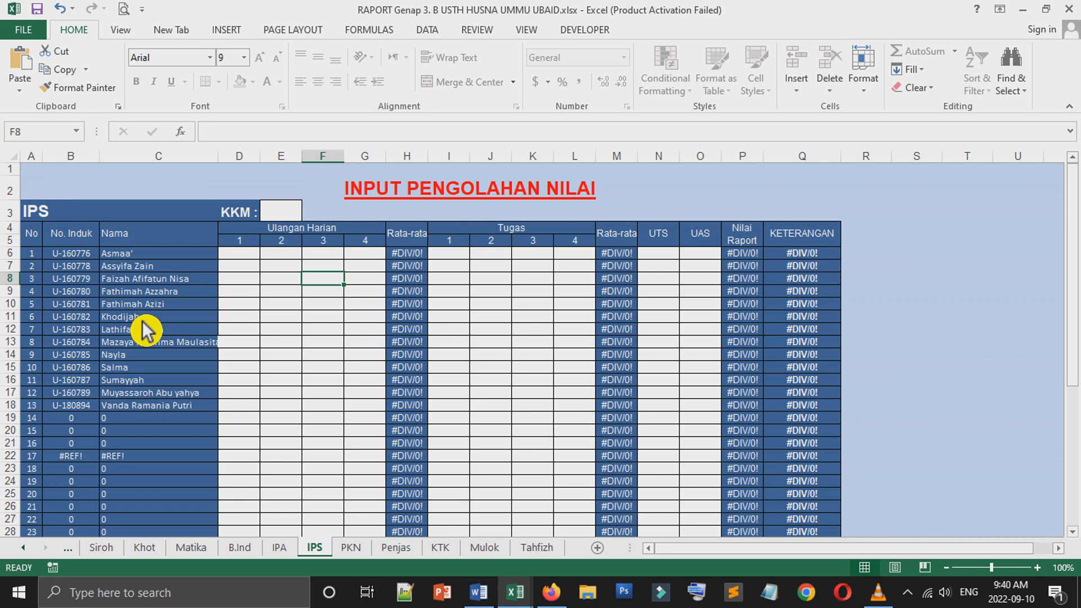
pyautogui.press('Left')
pyautogui.press('Left')
pyautogui.press('Left')
pyautogui.press('Left')
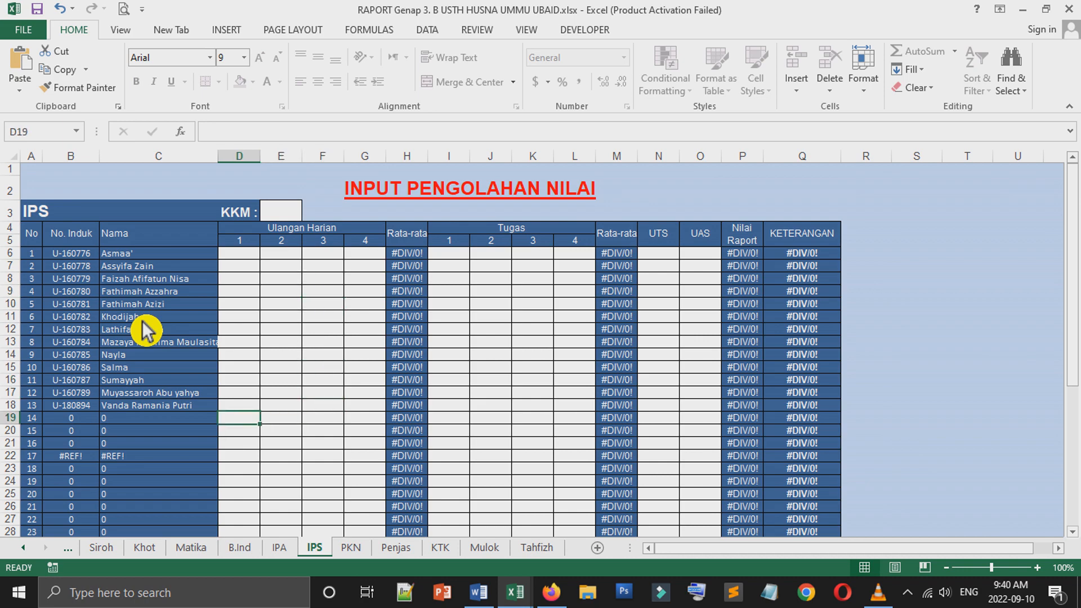
# Step: Look over the full IPS table from its header down to the closing Rata-rata row
pyautogui.scroll(-4, 152, 349)
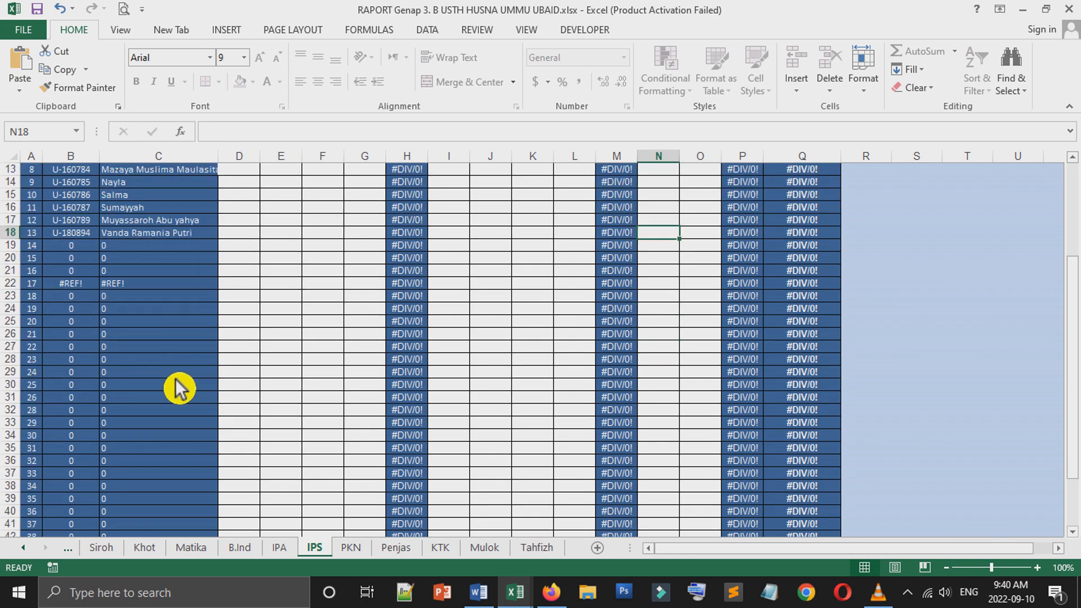
pyautogui.scroll(4, 417, 343)
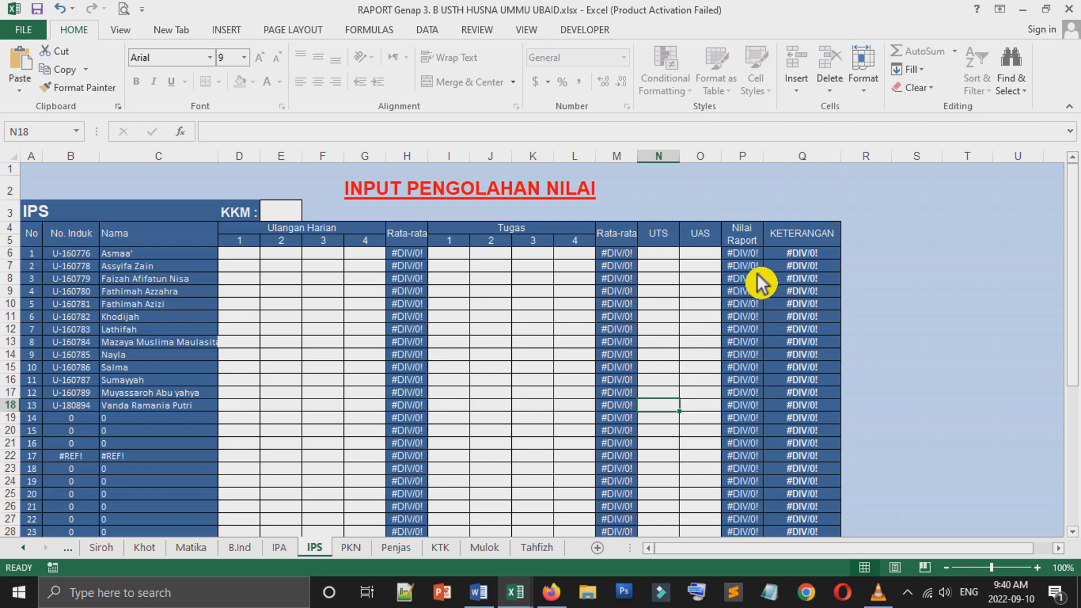
pyautogui.scroll(-5, 757, 387)
pyautogui.scroll(-8, 755, 386)
pyautogui.scroll(7, 676, 450)
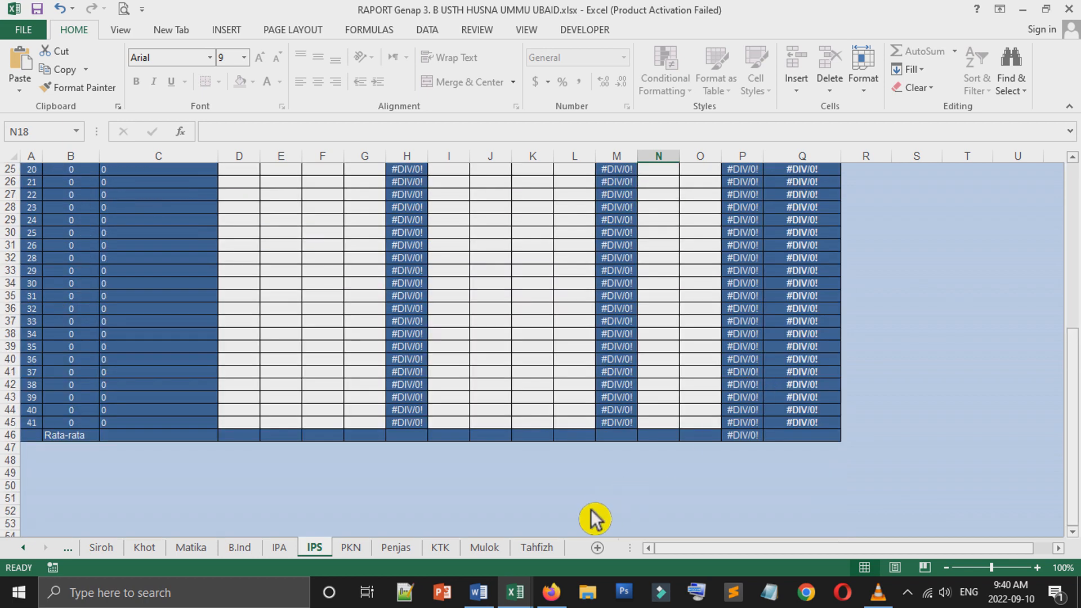
# Step: Switch through the Tahfizh, Mulok and KTK sheets to the Matika sheet
pyautogui.click(537, 551)
pyautogui.click(485, 549)
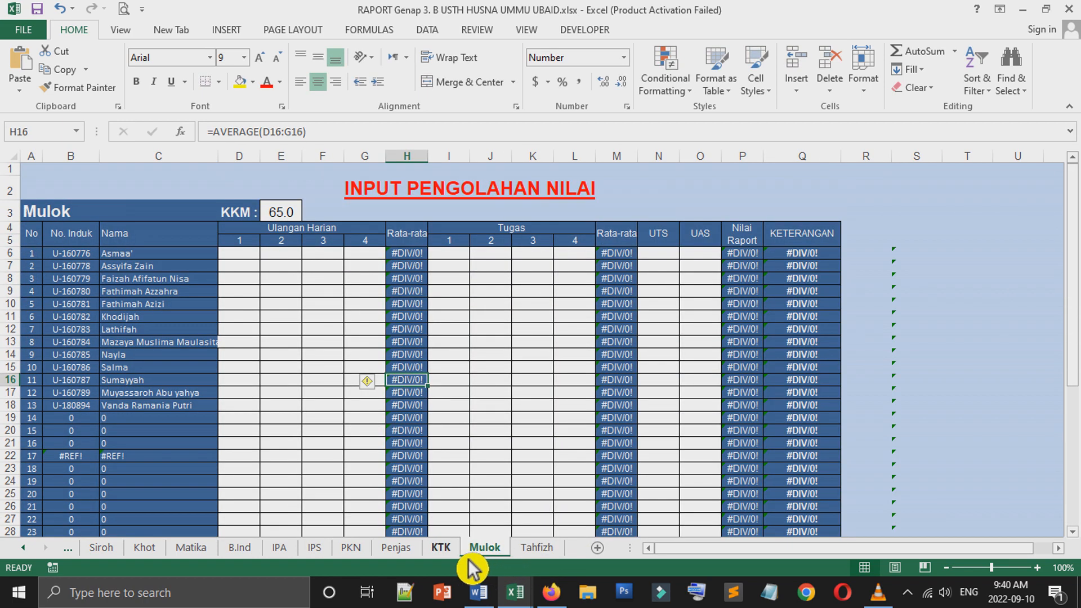
pyautogui.click(441, 549)
pyautogui.click(197, 548)
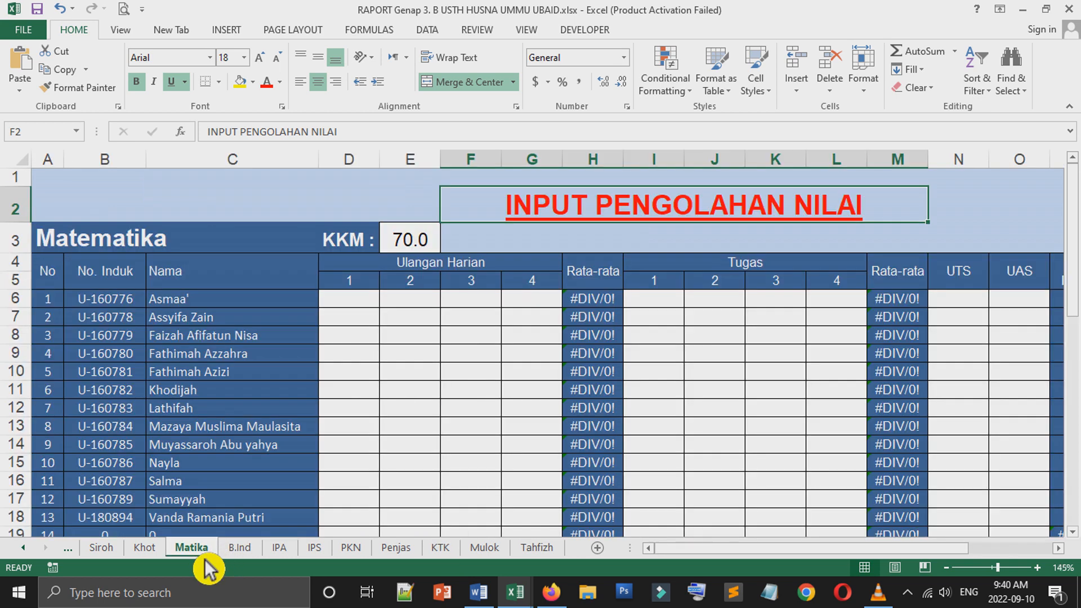
# Step: Go down the Matika sheet's Nama column from the sixth to the tenth student
pyautogui.click(253, 403)
pyautogui.press('Down')
pyautogui.press('Down')
pyautogui.press('Down')
pyautogui.press('Down')
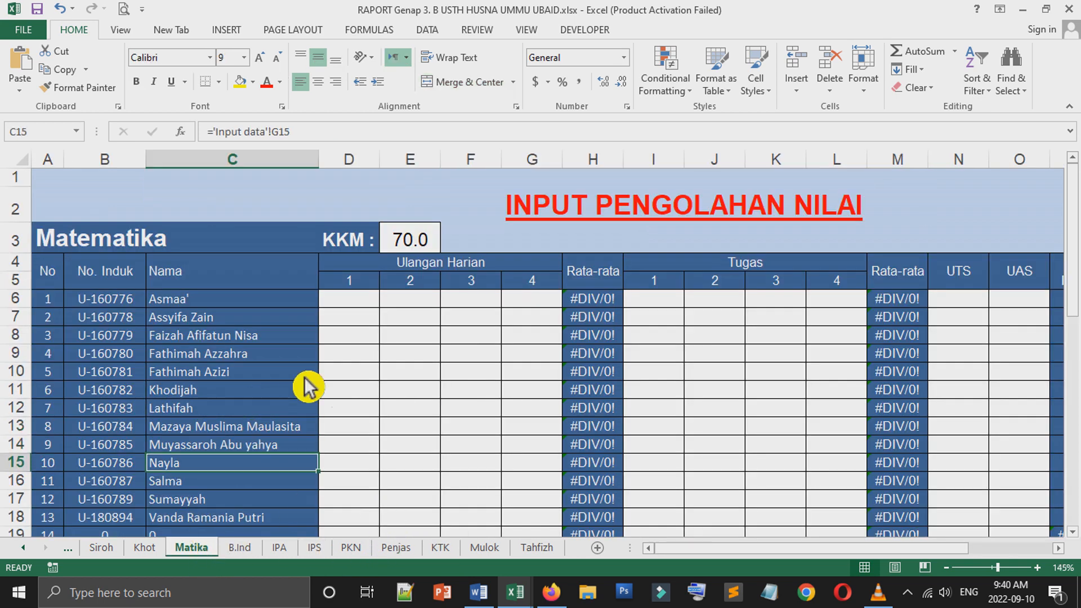
# Step: Enter 89 as the first student's Ulangan Harian 1 grade in cell D6 of the Matika sheet
pyautogui.click(355, 304)
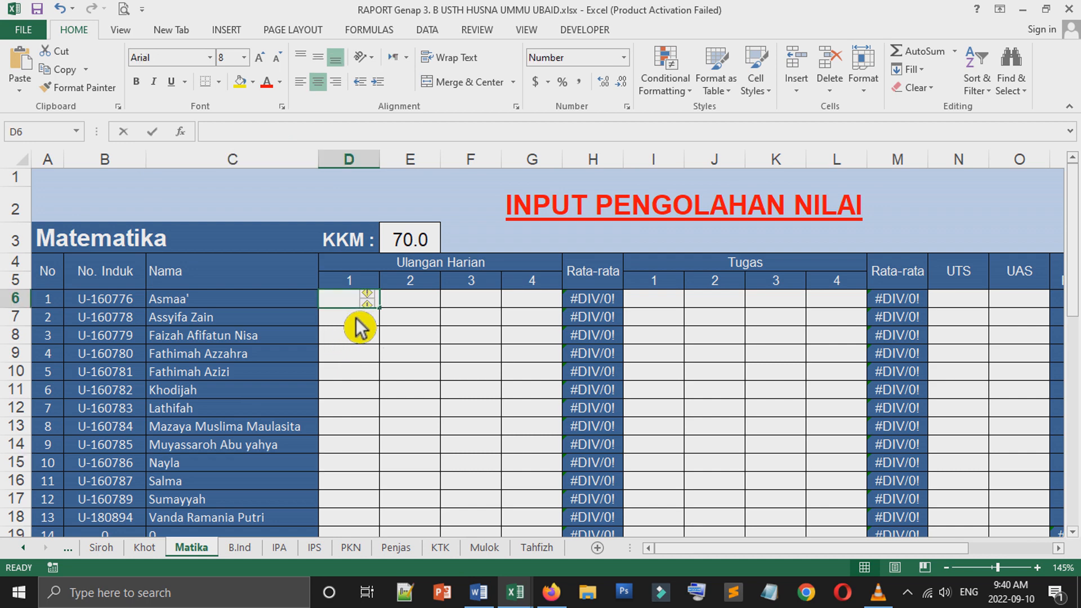
pyautogui.write('89')
pyautogui.press('Return')
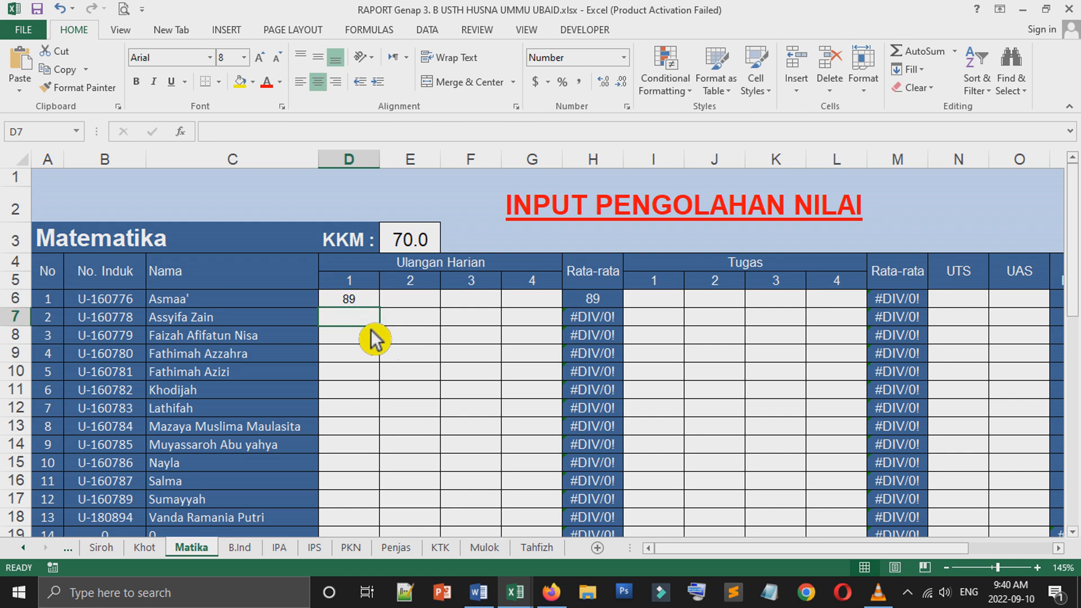
# Step: Move the empty cell D8 to F13 and select the block D7:E9
pyautogui.click(370, 336)
pyautogui.moveTo(370, 336); pyautogui.dragTo(494, 435)
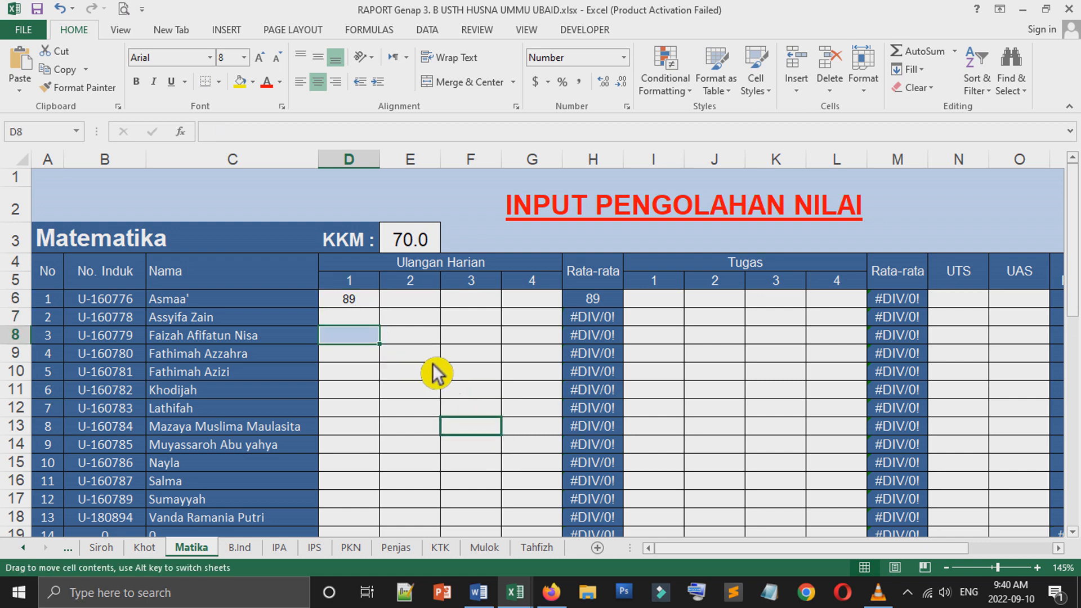
pyautogui.click(368, 327)
pyautogui.moveTo(368, 326); pyautogui.dragTo(439, 354)
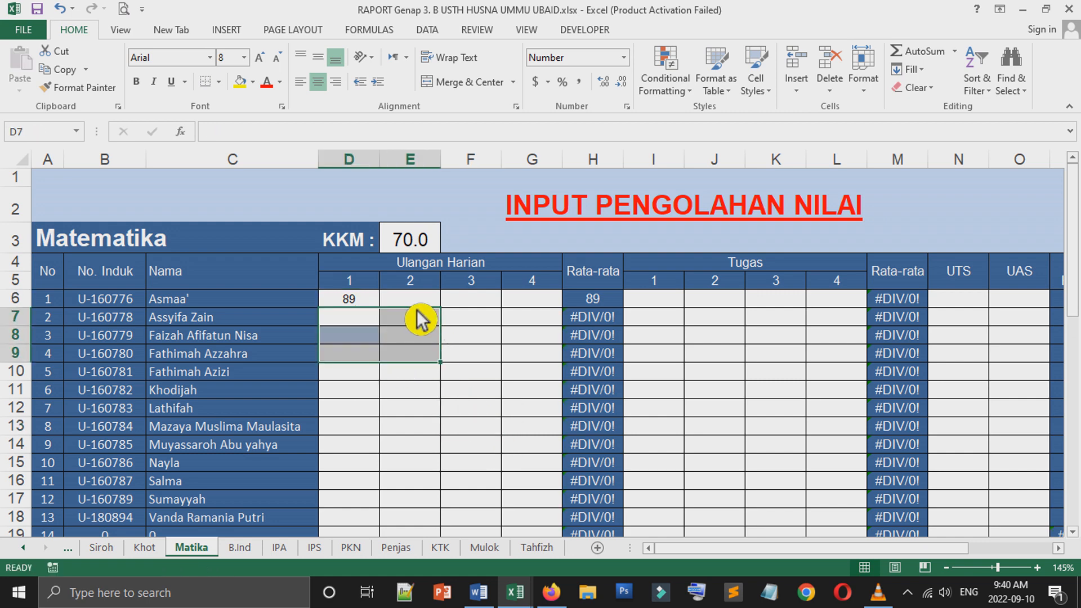
# Step: Check the Ulangan Harian cells around the first student's grade, ending on cell E8
pyautogui.click(417, 307)
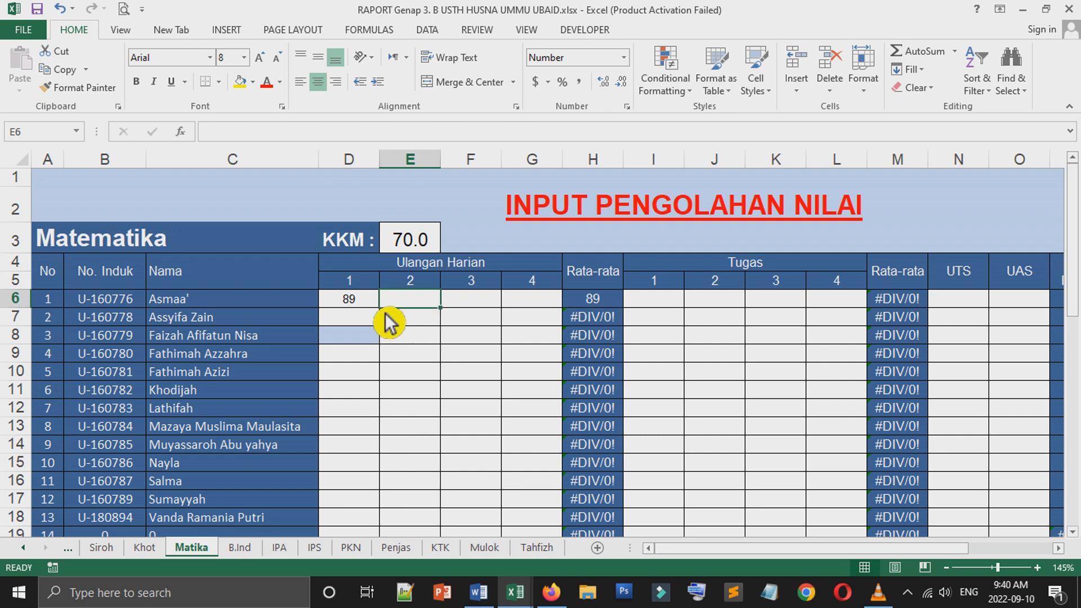
pyautogui.press('Left')
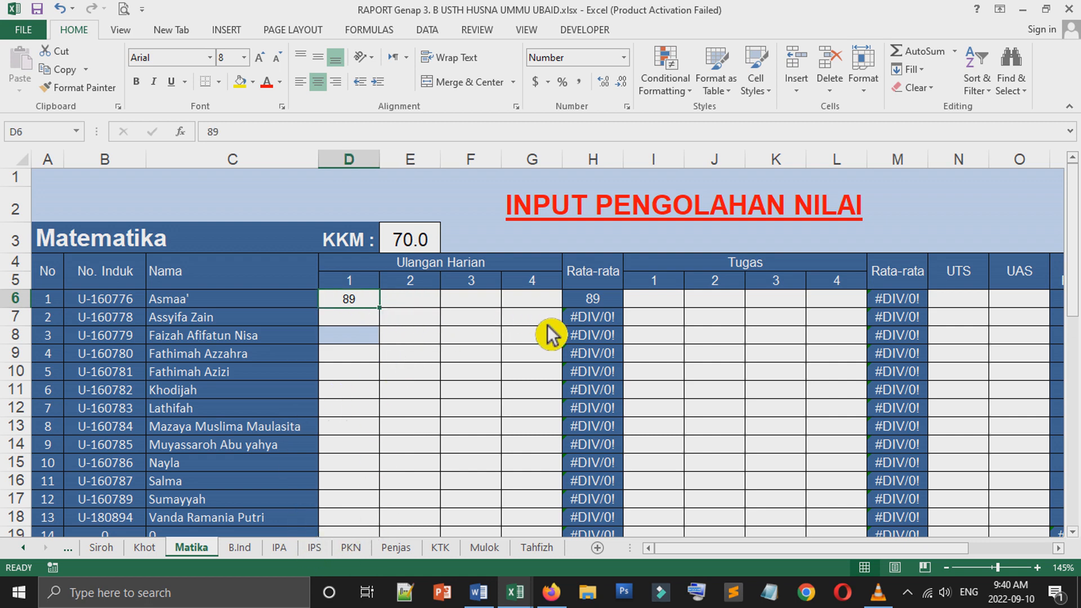
pyautogui.click(528, 301)
pyautogui.press('Return')
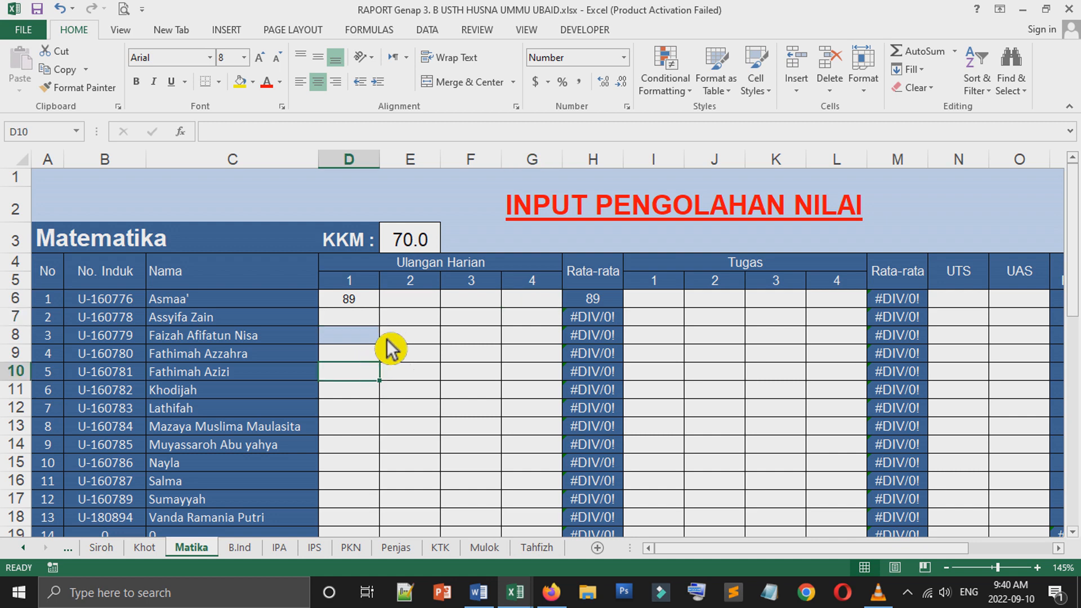
pyautogui.click(409, 306)
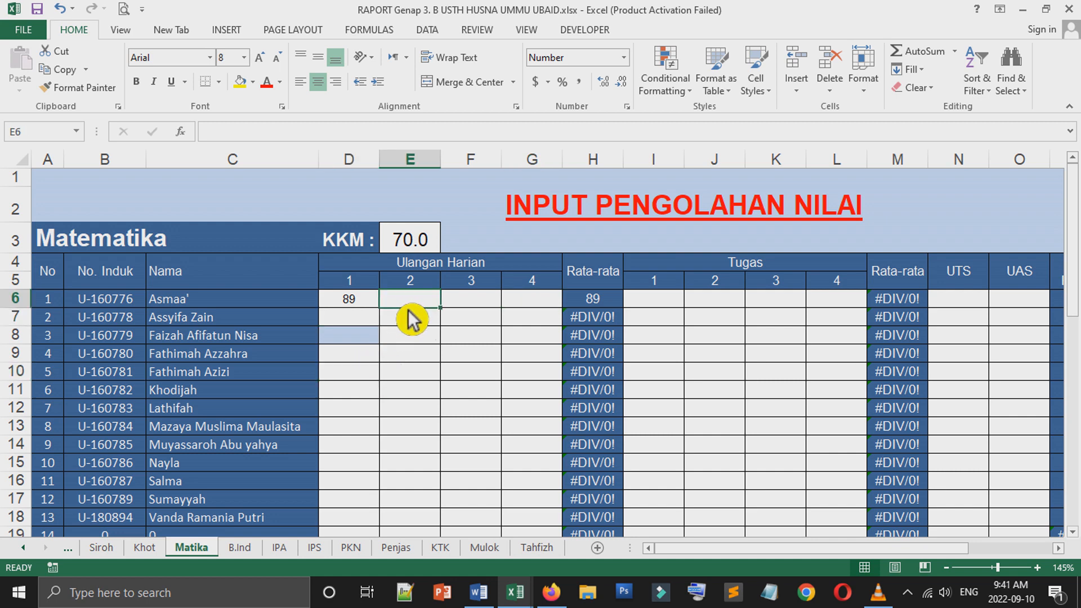
pyautogui.click(410, 338)
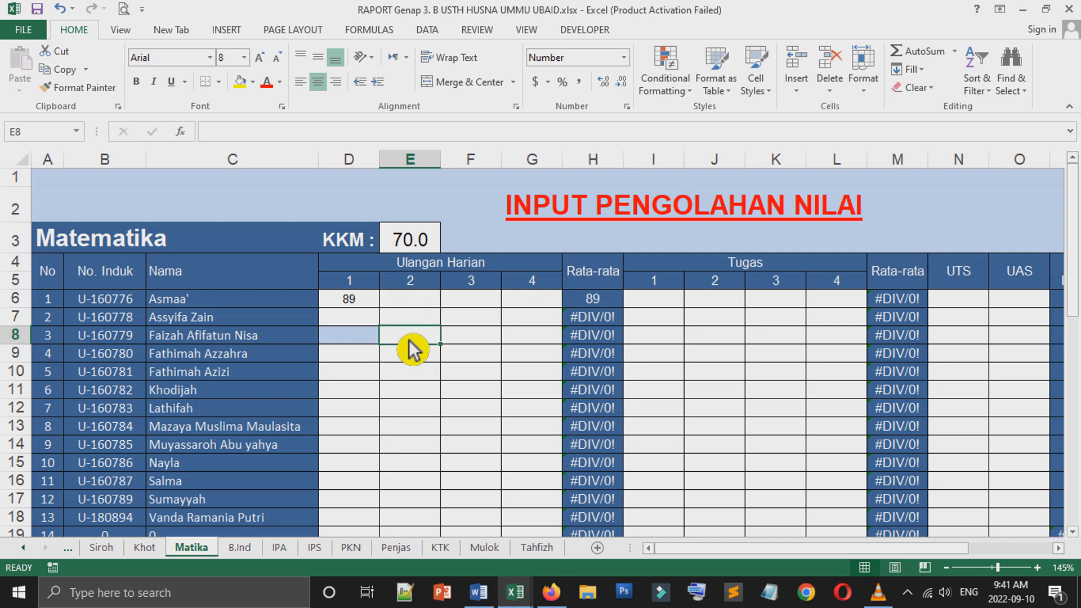
# Step: Fill the first student's grade of 89 from D6 down to the second student's cell D7 on the Matika sheet
pyautogui.click(369, 356)
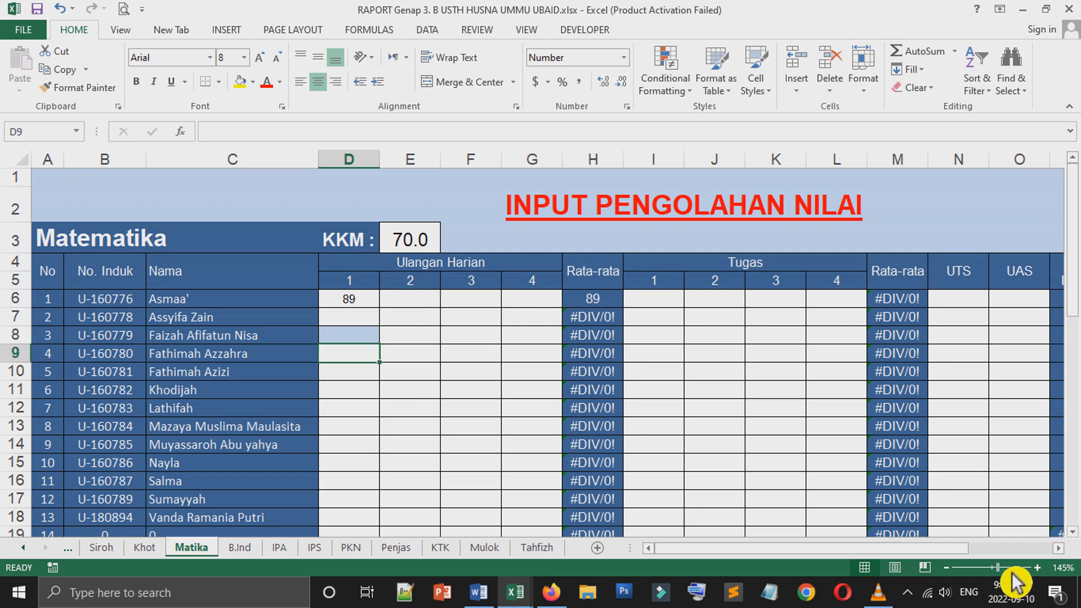
pyautogui.moveTo(998, 567)
pyautogui.mouseDown()
pyautogui.moveTo(982, 568)
pyautogui.moveTo(1002, 568)
pyautogui.mouseUp()
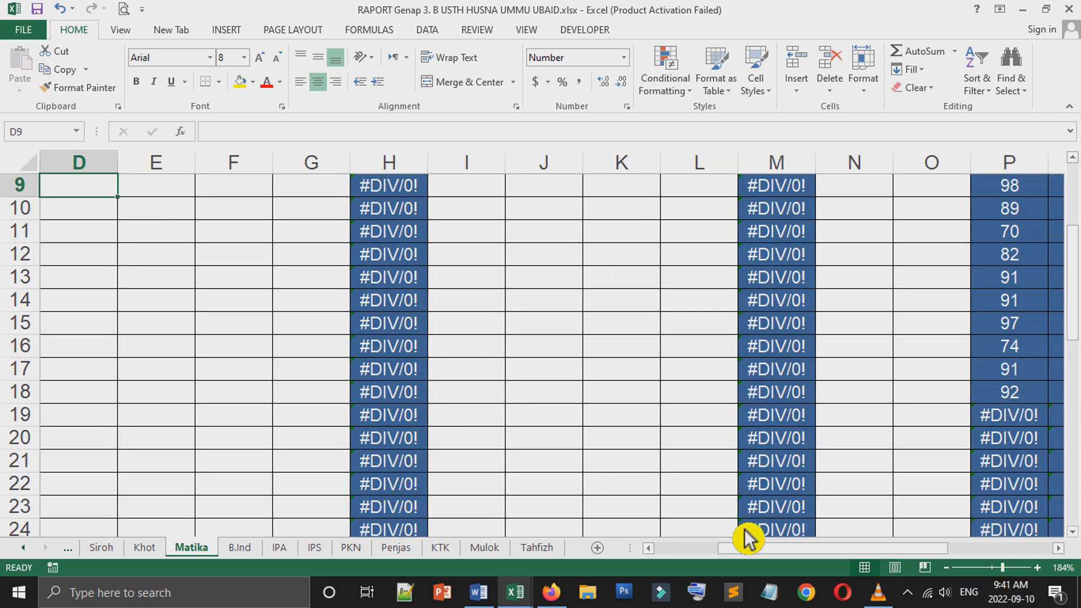
pyautogui.moveTo(787, 551); pyautogui.dragTo(642, 555)
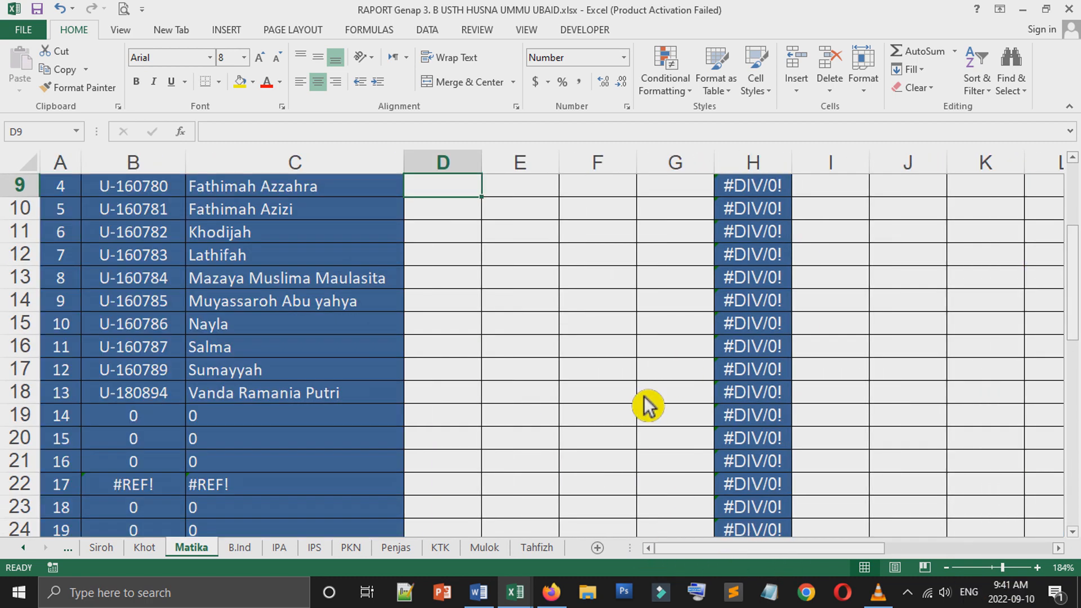
pyautogui.click(555, 331)
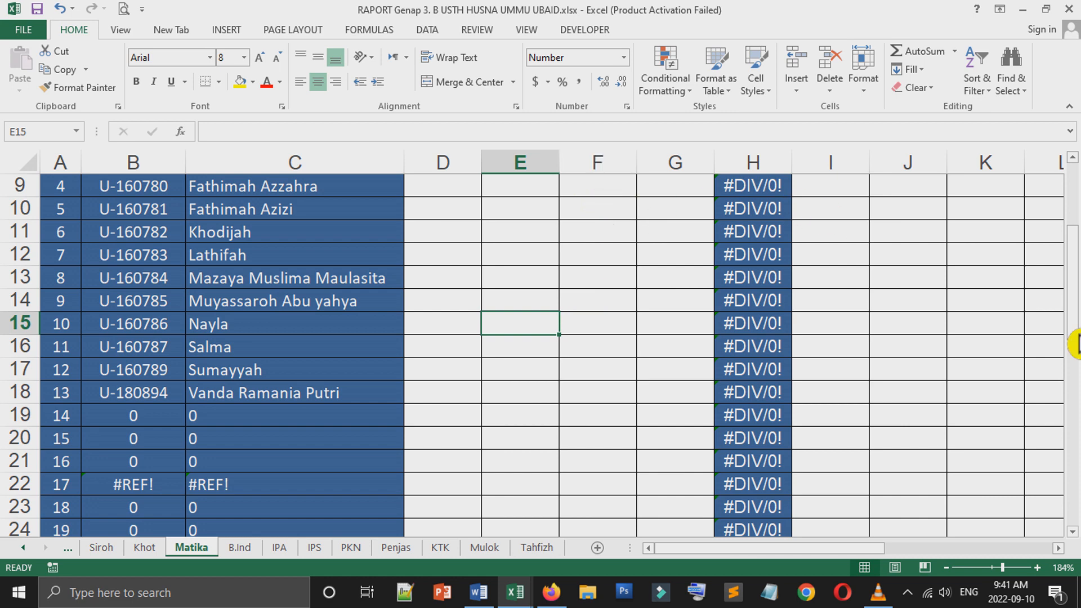
pyautogui.moveTo(1076, 315); pyautogui.dragTo(1078, 254)
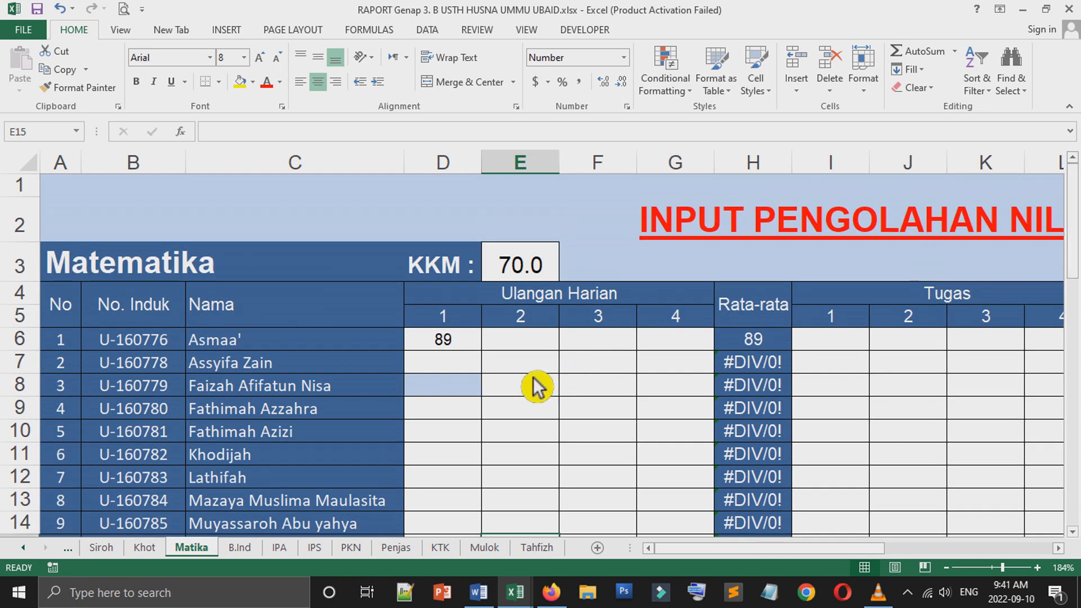
pyautogui.click(459, 370)
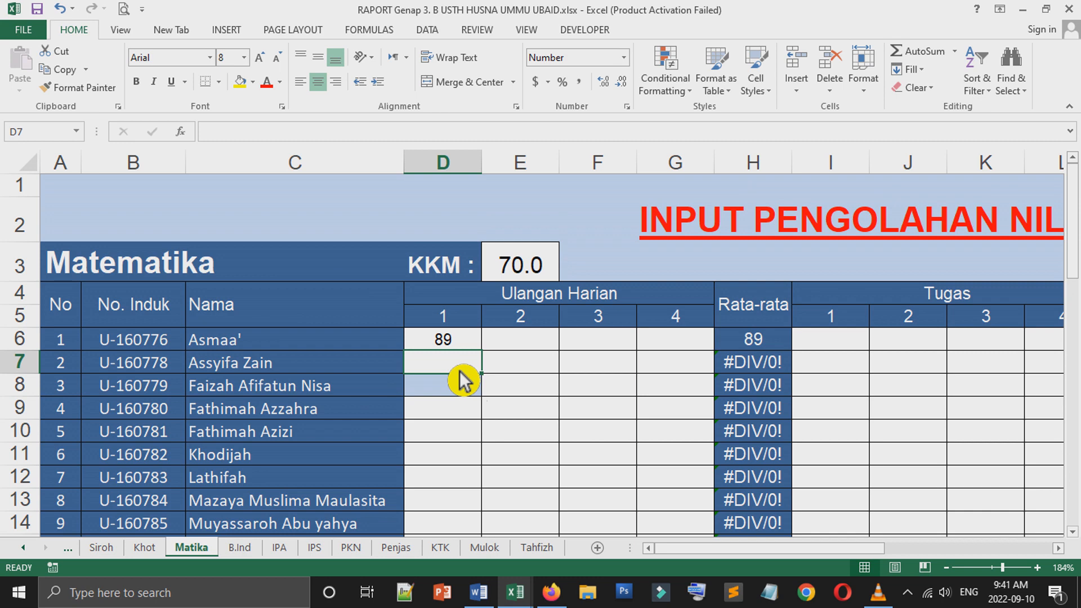
pyautogui.click(454, 345)
pyautogui.moveTo(482, 351); pyautogui.dragTo(490, 385)
pyautogui.click(476, 383)
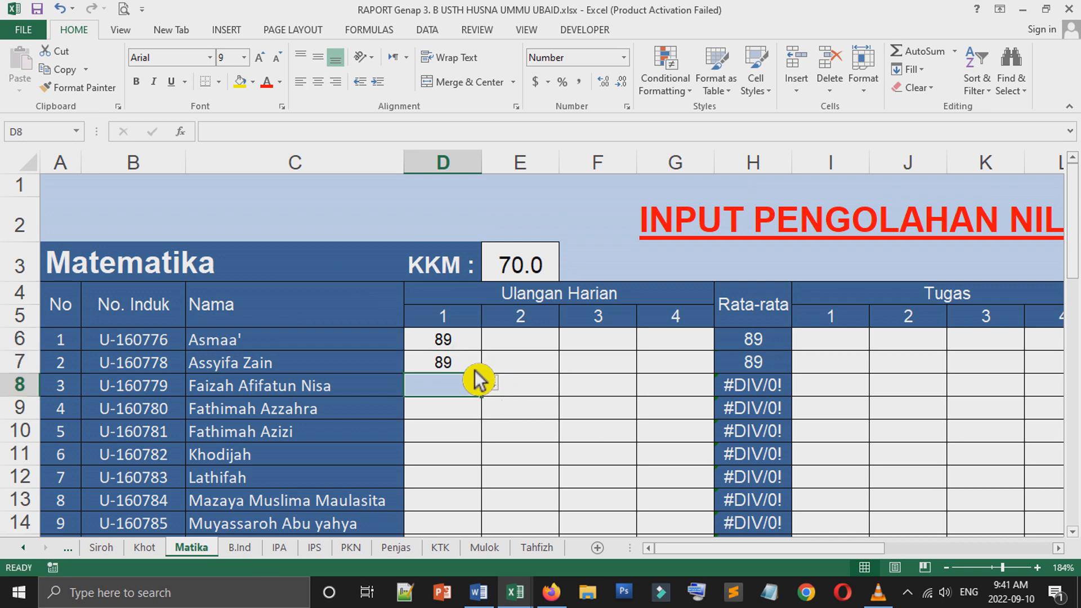
# Step: Extend the Ulangan Harian 1 grade of 89 from D7 to the third student's cell D8
pyautogui.press('Up')
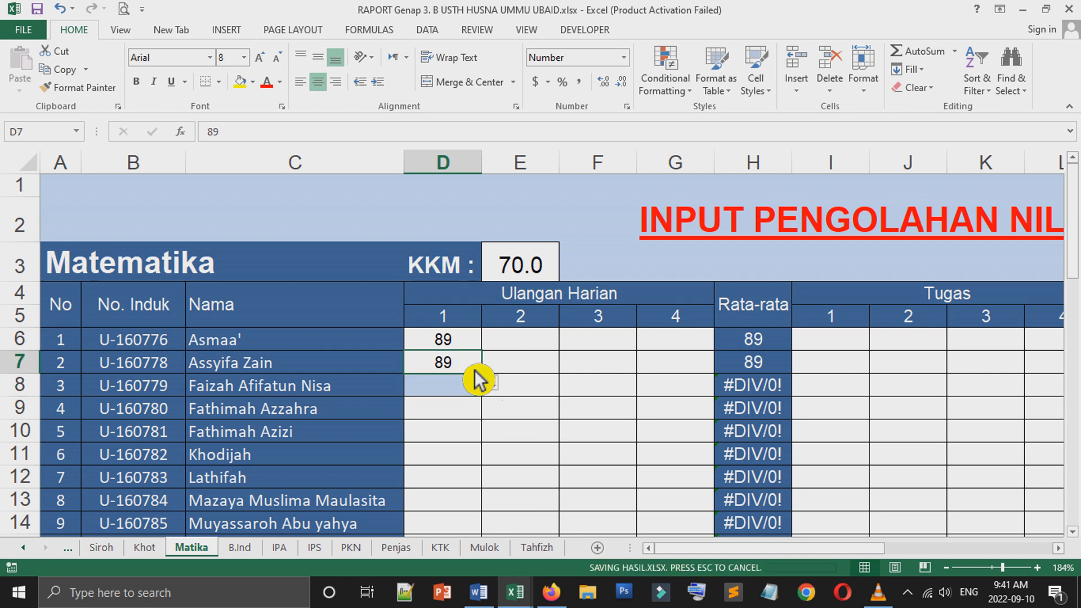
pyautogui.press('Up')
pyautogui.click(523, 346)
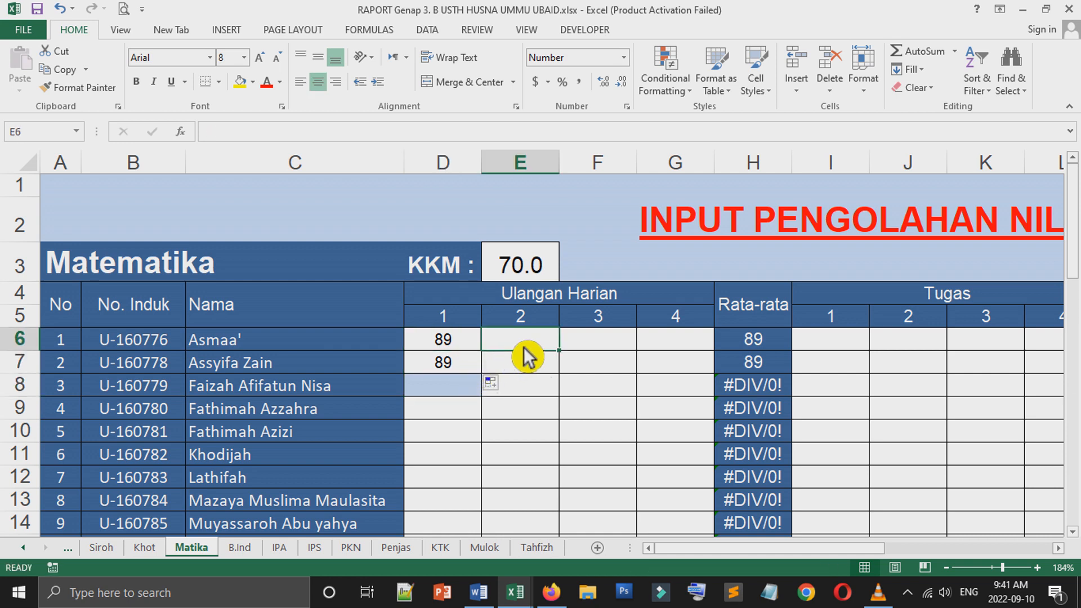
pyautogui.click(479, 371)
pyautogui.moveTo(482, 374); pyautogui.dragTo(490, 389)
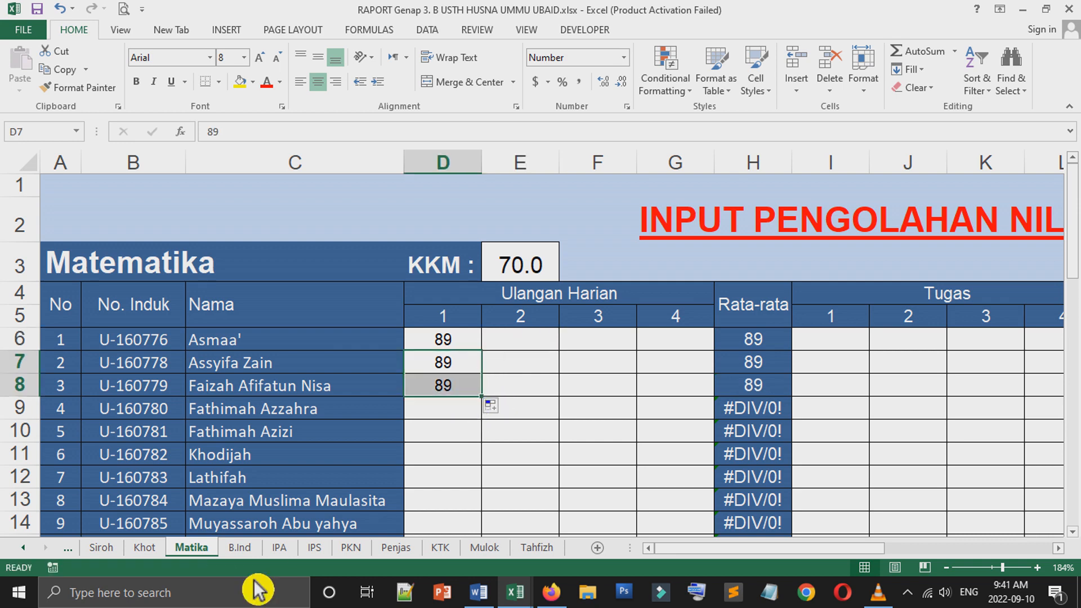
# Step: Enter the text ew as the first student's Tugas 1 entry in cell I6 of the B.Ind sheet
pyautogui.click(241, 547)
pyautogui.click(346, 325)
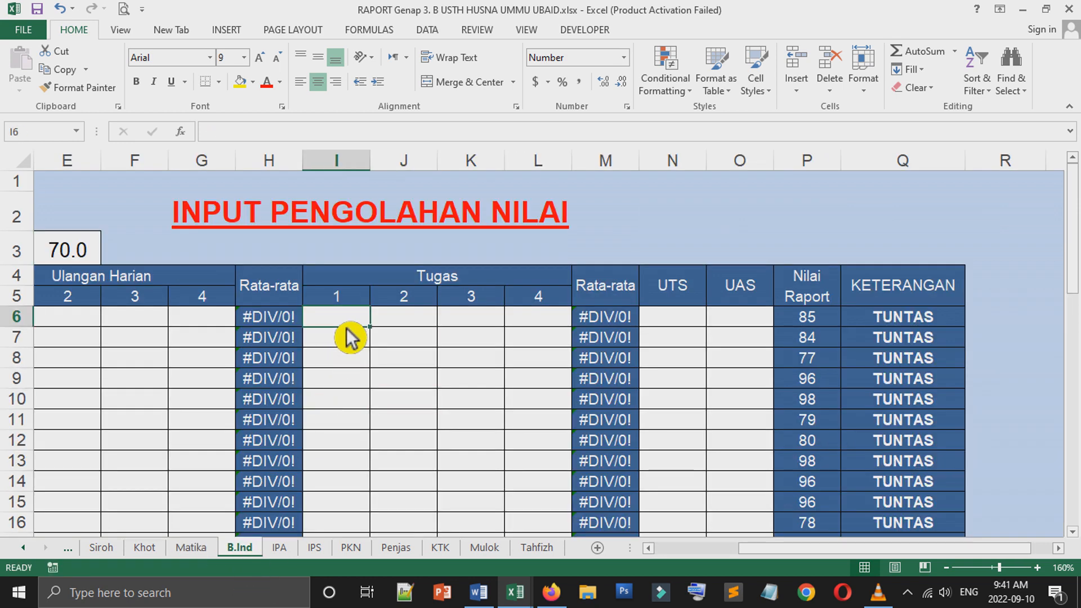
pyautogui.write('ew')
pyautogui.press('Return')
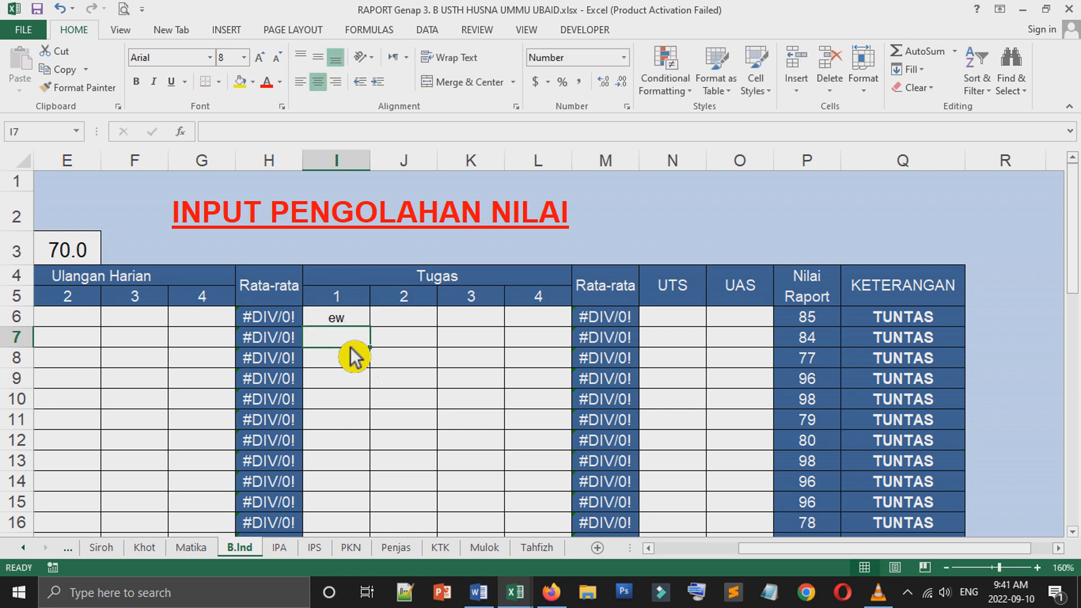
# Step: Clear the text entry from cell I6 of the B.Ind sheet
pyautogui.press('Up')
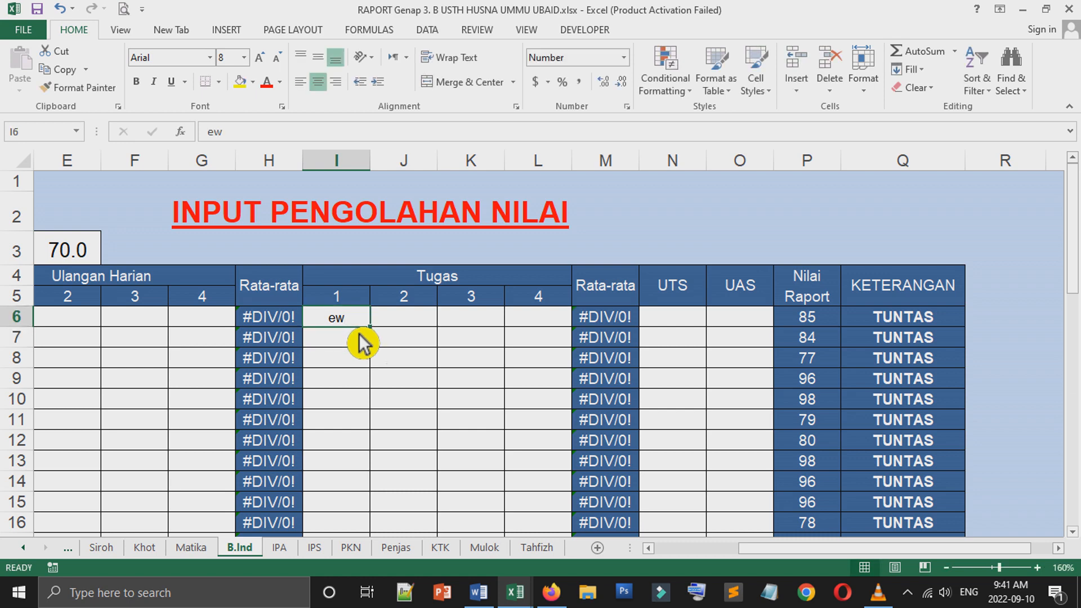
pyautogui.press('F2')
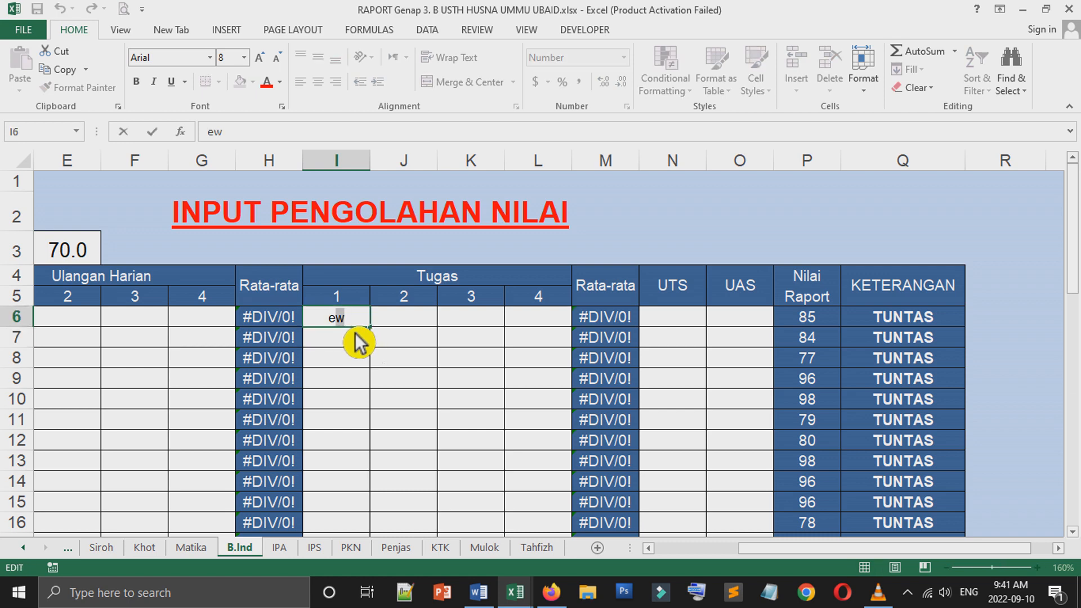
pyautogui.hotkey('ctrl', 'a')
pyautogui.press('BackSpace')
pyautogui.click(353, 387)
pyautogui.click(357, 321)
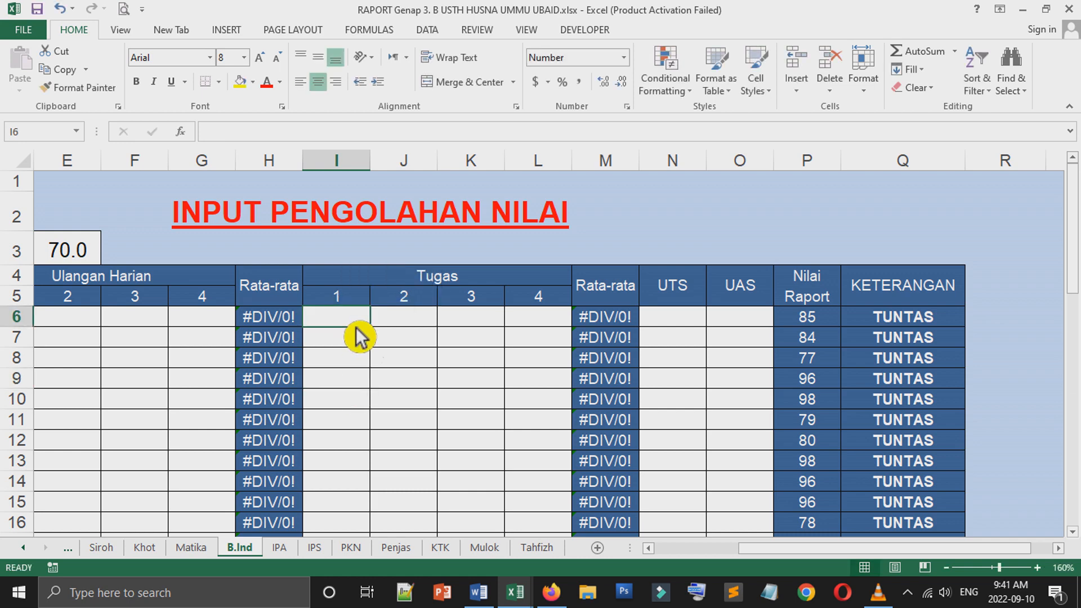
# Step: Fill the grade 89 down the Matika sheet's Ulangan Harian 1 column through cell D22
pyautogui.click(209, 551)
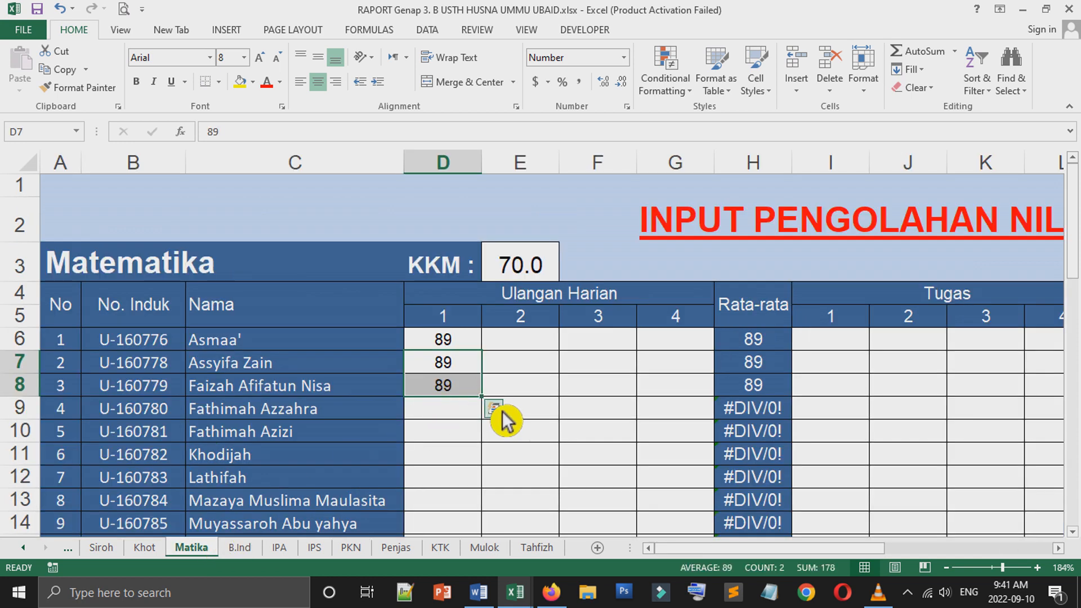
pyautogui.moveTo(495, 406); pyautogui.dragTo(495, 430)
pyautogui.scroll(-2, 495, 433)
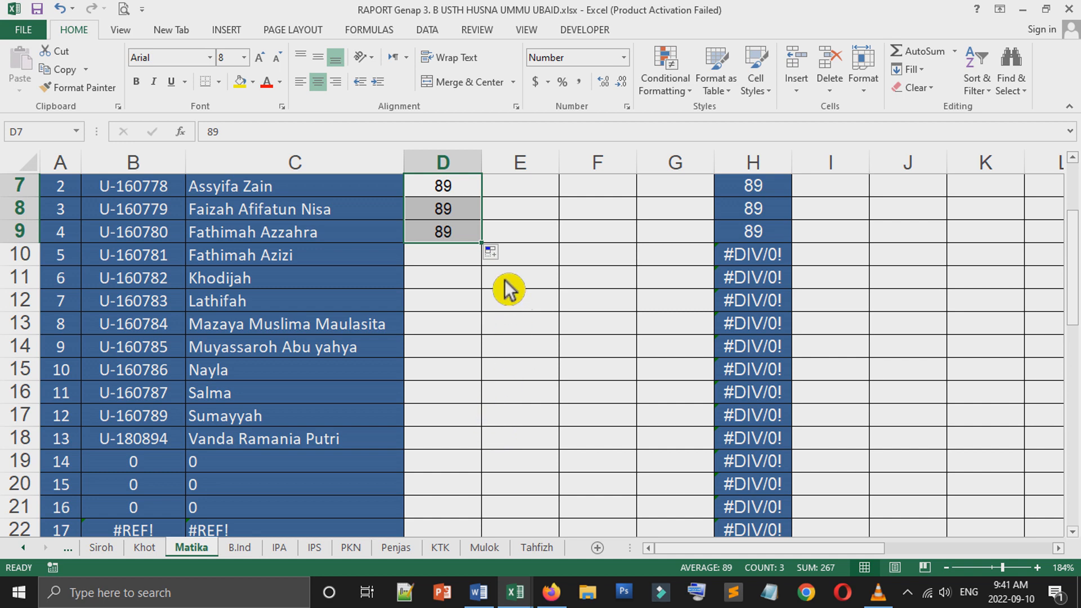
pyautogui.moveTo(482, 242); pyautogui.dragTo(490, 419)
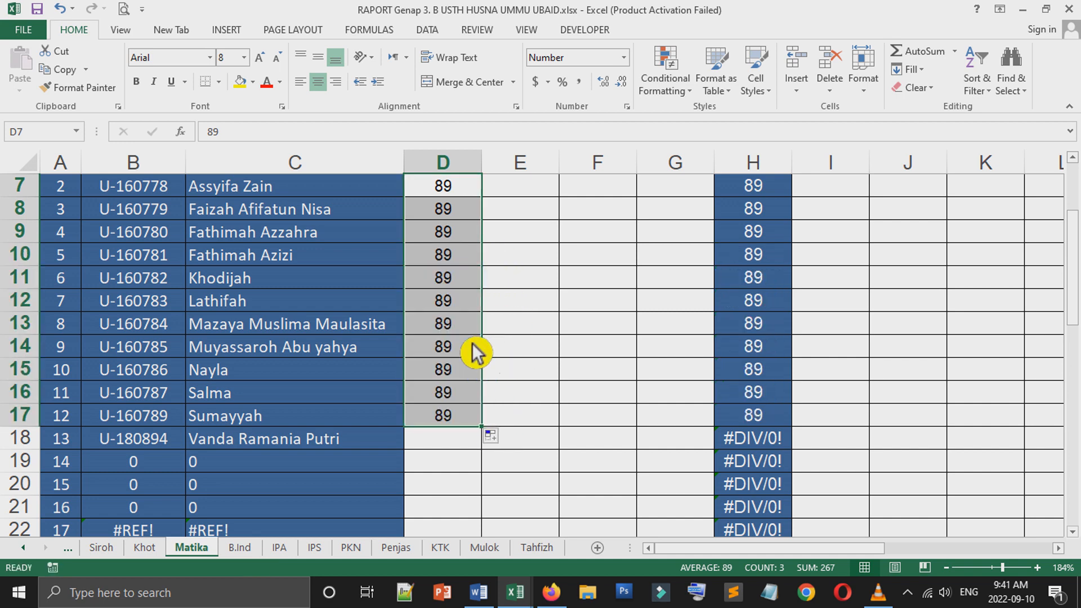
pyautogui.scroll(-3, 475, 345)
pyautogui.moveTo(481, 220); pyautogui.dragTo(489, 316)
pyautogui.scroll(5, 475, 297)
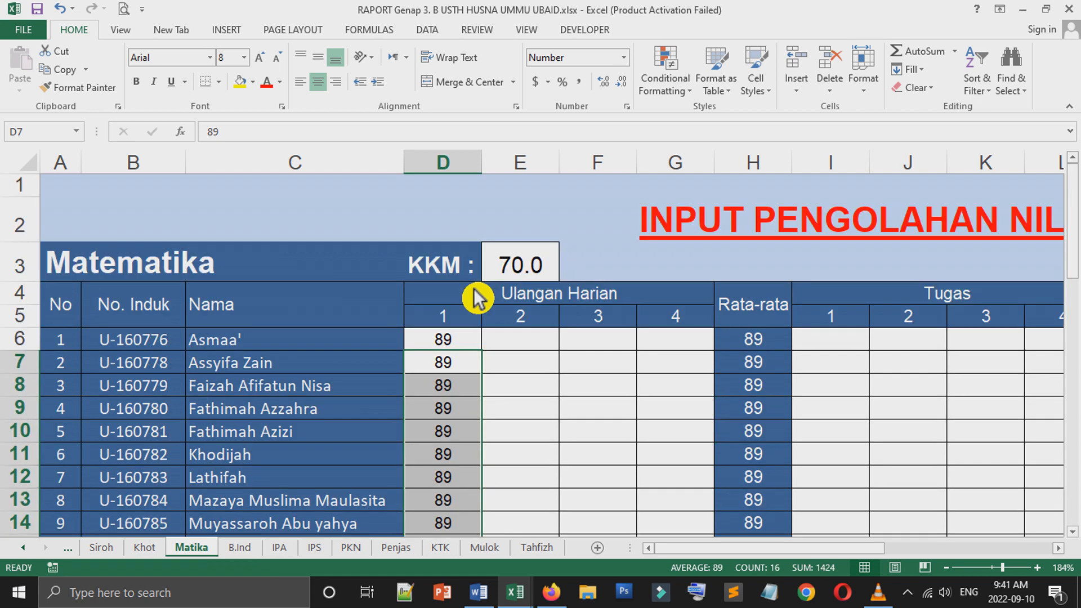
# Step: Enter the Ulangan Harian 2 grades 57, 87, 76 and 98 for the first four students in E6:E9
pyautogui.click(531, 346)
pyautogui.write('5')
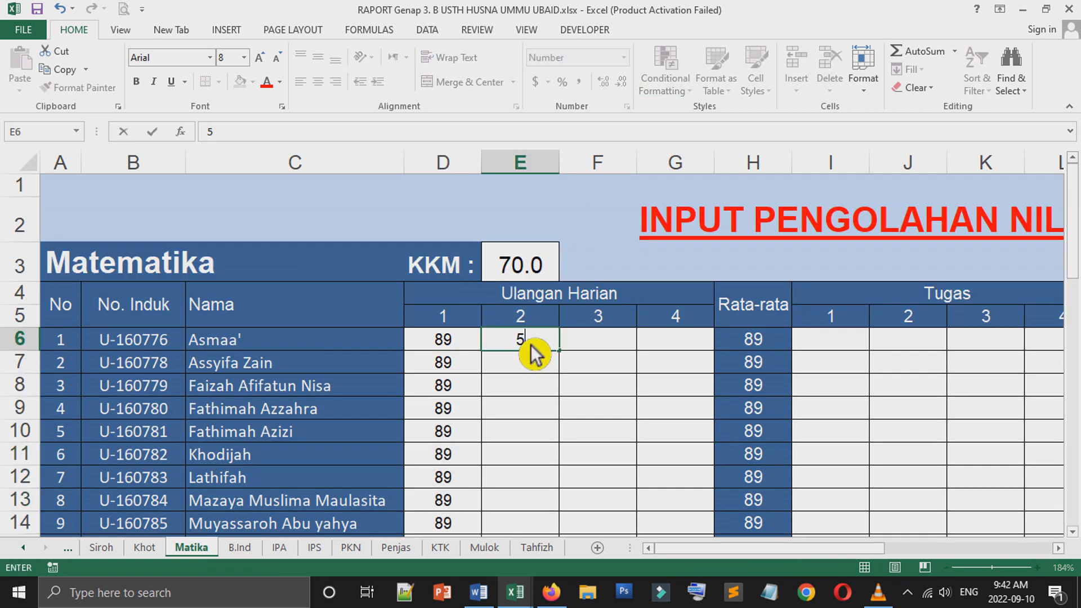
pyautogui.write('7')
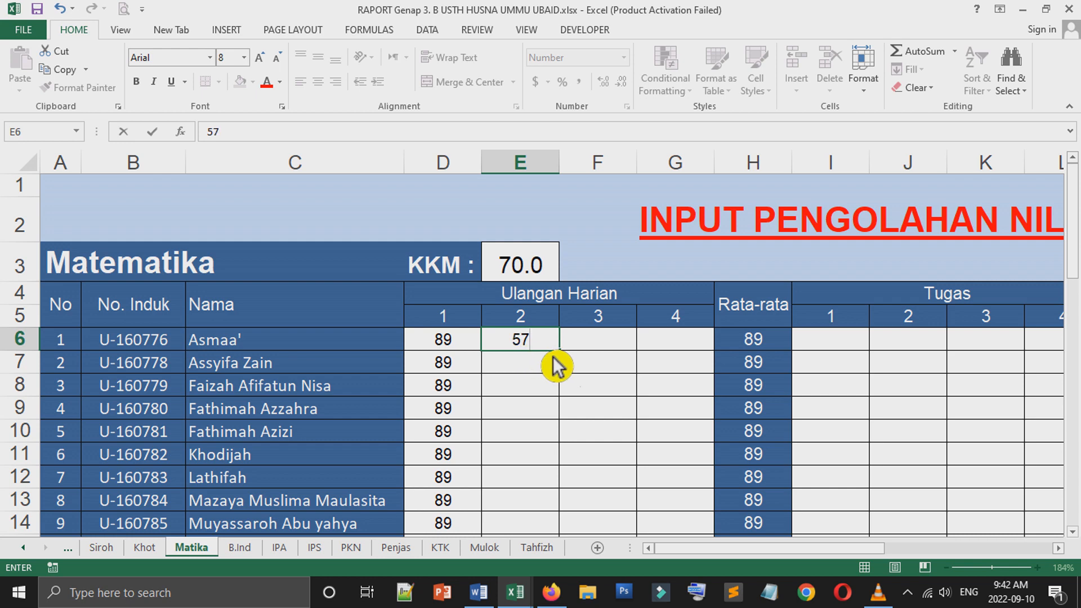
pyautogui.press('Return')
pyautogui.write('87')
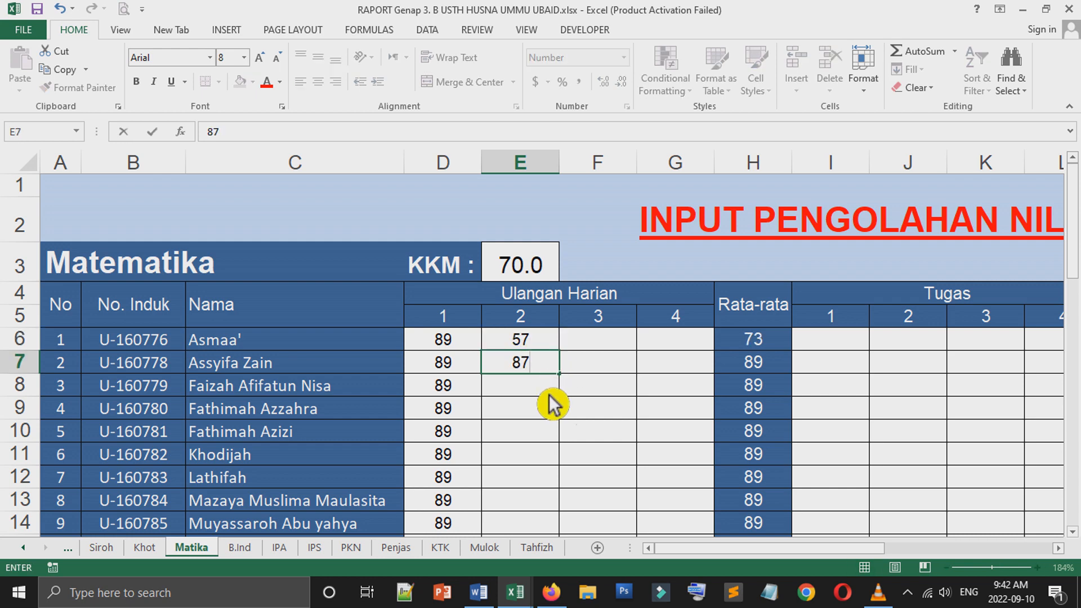
pyautogui.press('Return')
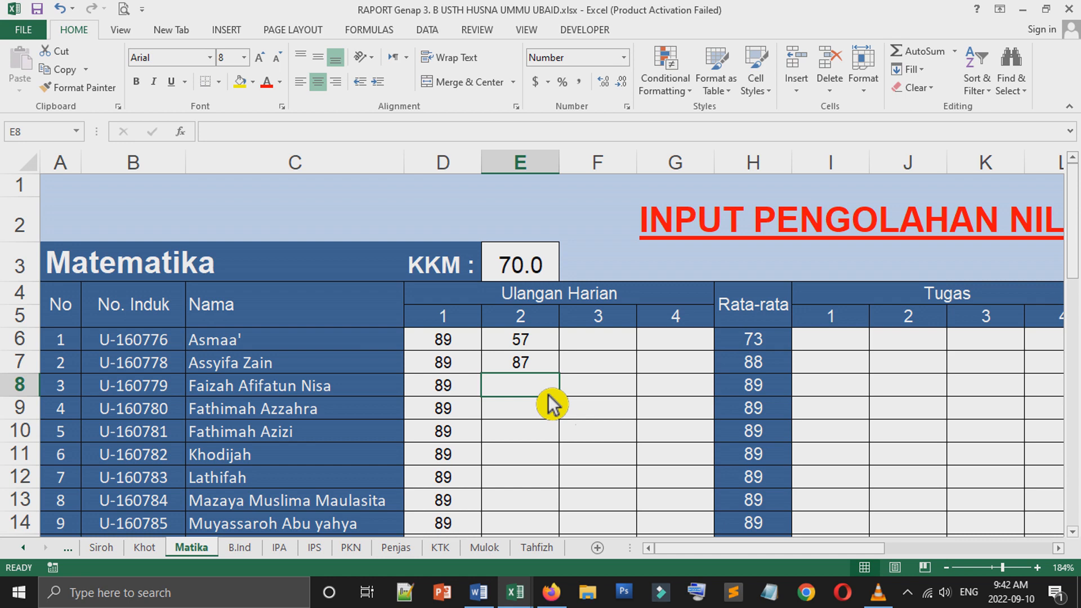
pyautogui.write('76')
pyautogui.press('Return')
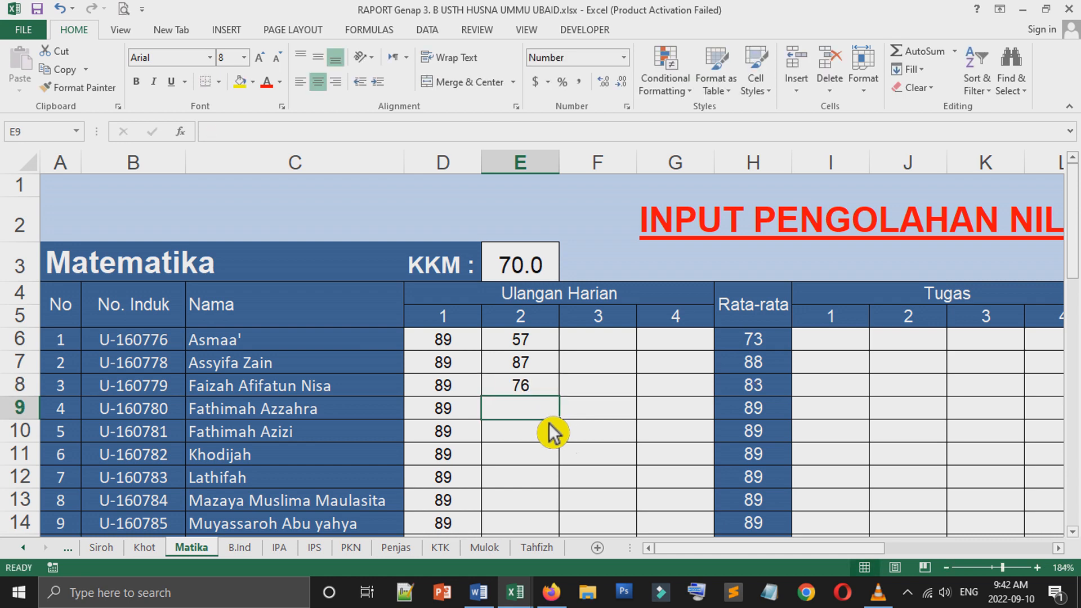
pyautogui.write('98')
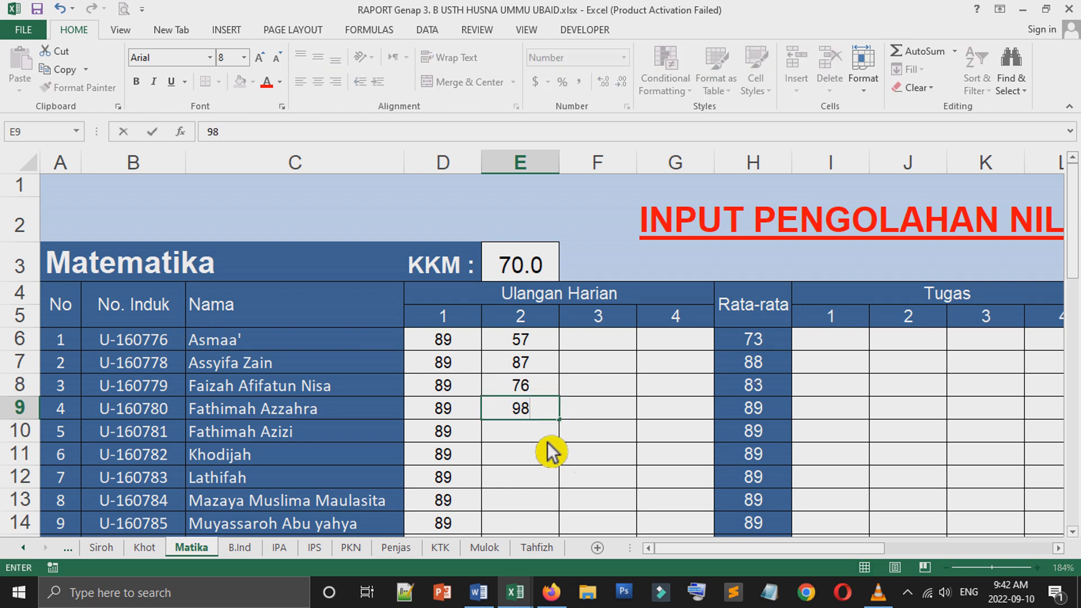
pyautogui.press('Return')
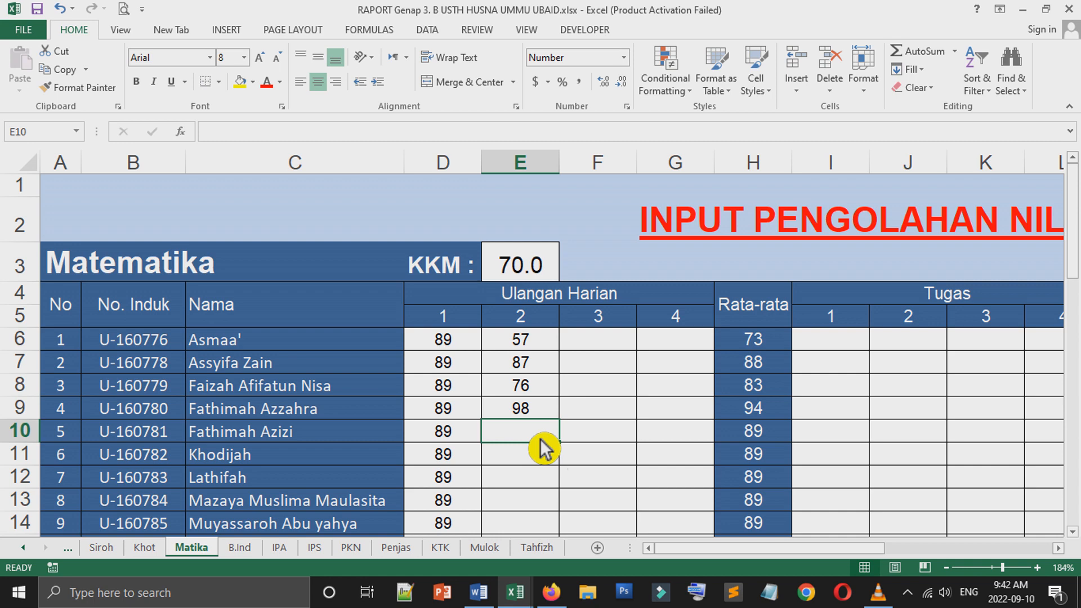
# Step: Enter 67, 65 and 78 as the Ulangan Harian 2 grades of students 5 to 7 in E10:E12
pyautogui.write('67')
pyautogui.press('Return')
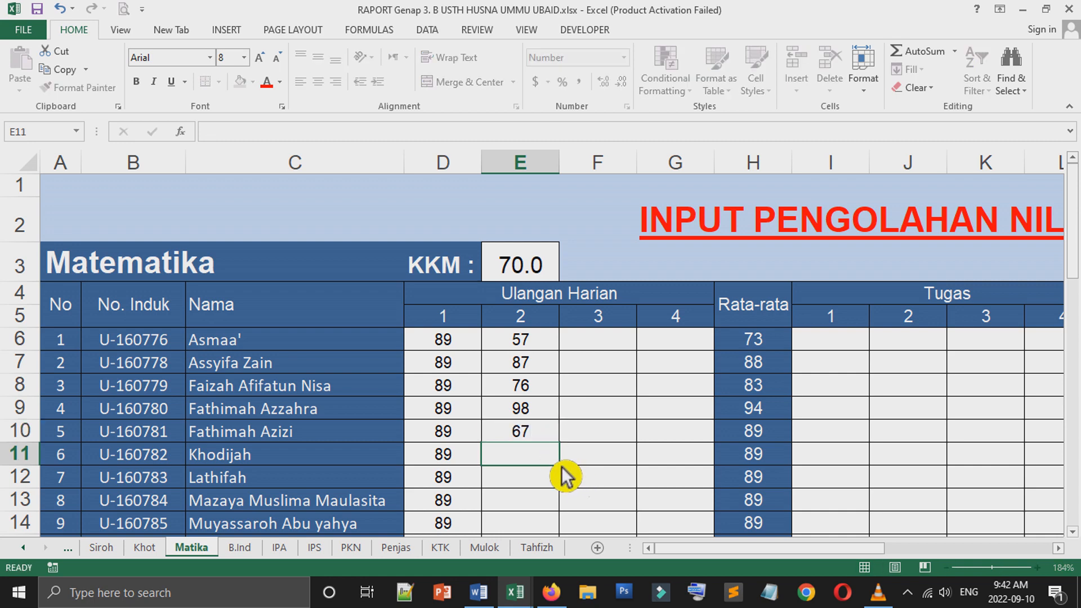
pyautogui.write('65')
pyautogui.press('Return')
pyautogui.write('78')
pyautogui.scroll(-2, 549, 499)
pyautogui.press('Return')
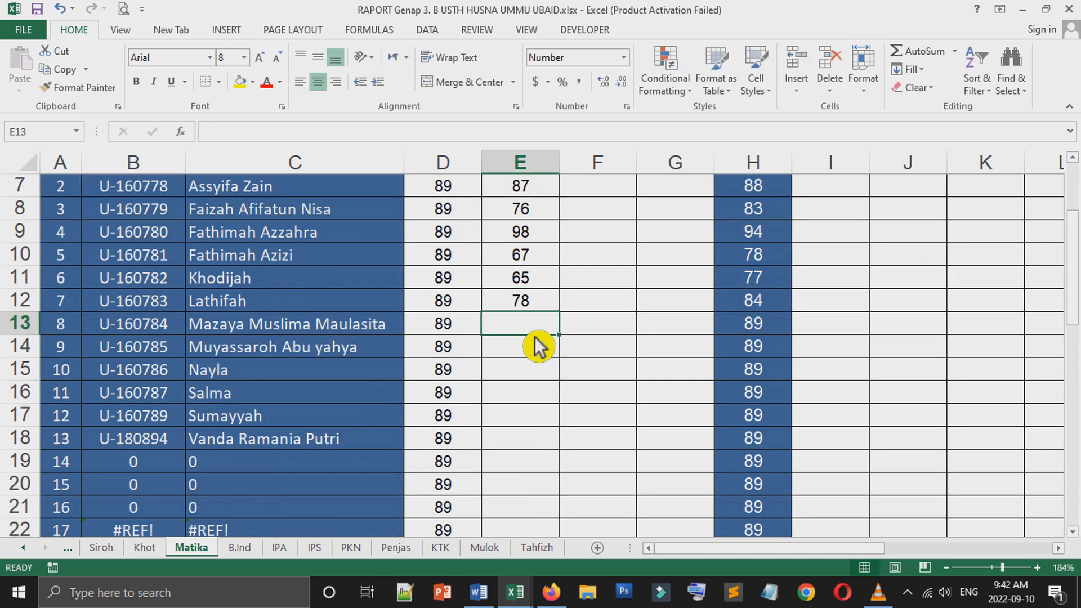
# Step: Enter 90, 87, 67 and 56 as the Ulangan Harian 2 grades of students 8 to 11 in E13:E16
pyautogui.write('90')
pyautogui.press('Return')
pyautogui.write('87')
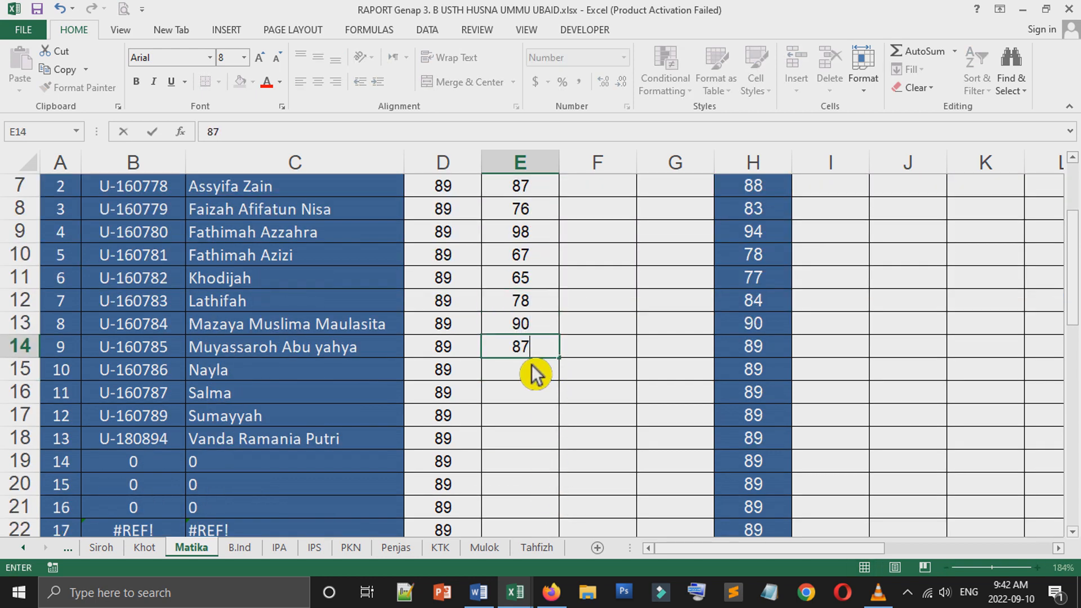
pyautogui.press('Return')
pyautogui.write('67')
pyautogui.press('Return')
pyautogui.write('56')
pyautogui.press('Return')
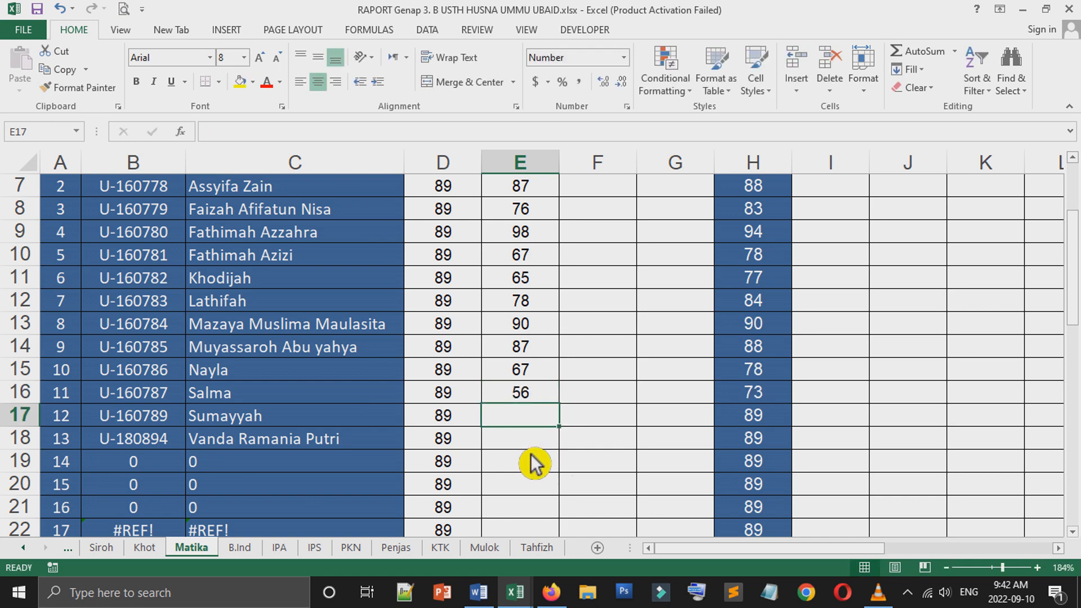
# Step: Enter 89, 78, 77 and 87 as the Ulangan Harian 2 grades of students 12 to 15 in E17:E20
pyautogui.write('-0')
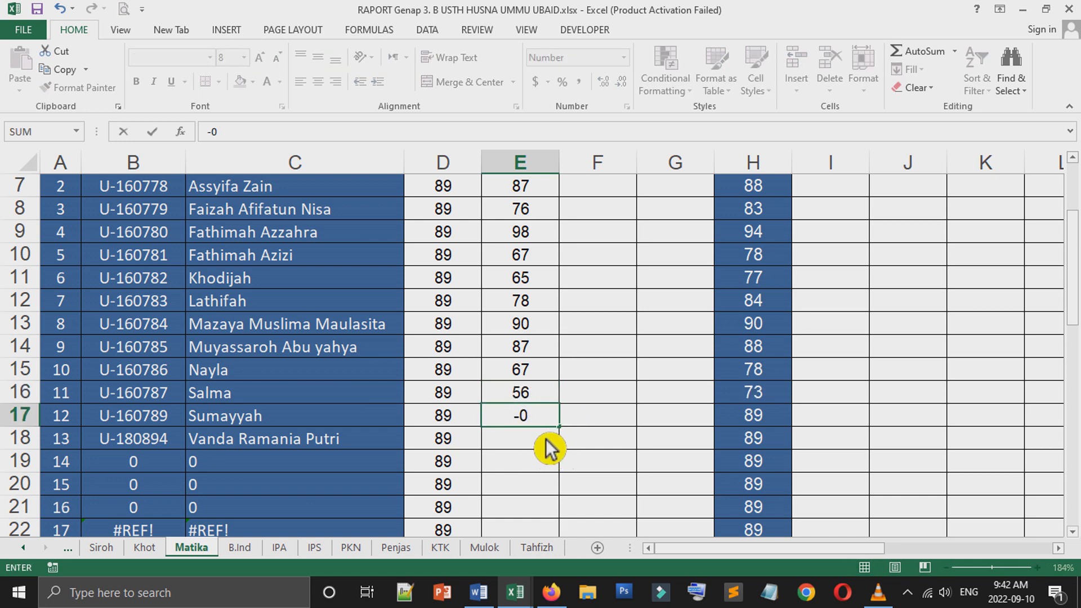
pyautogui.press('BackSpace')
pyautogui.write('89')
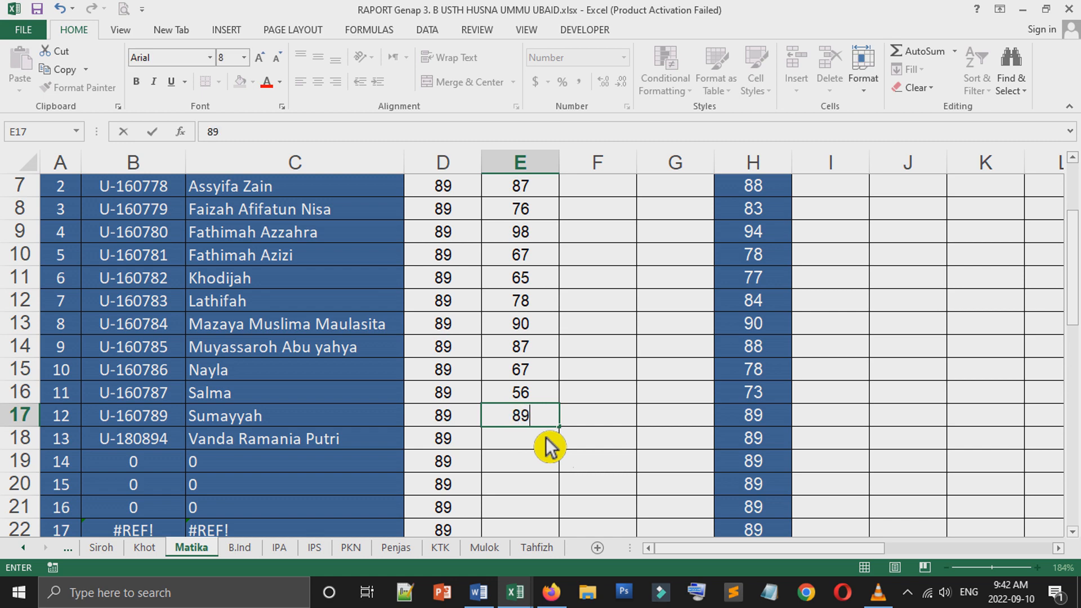
pyautogui.press('Return')
pyautogui.write('78')
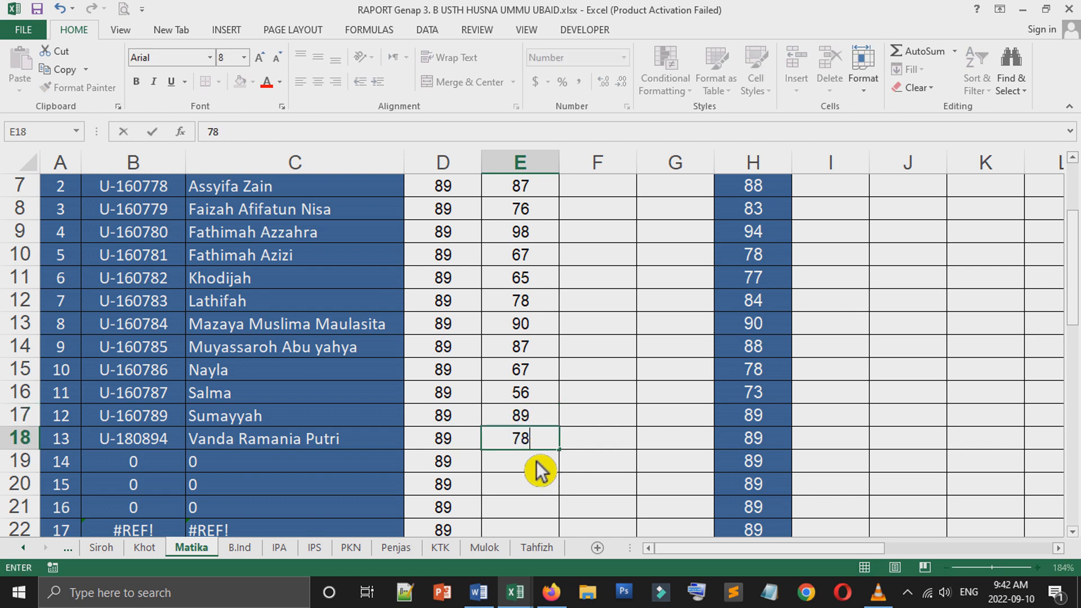
pyautogui.press('Return')
pyautogui.write('77')
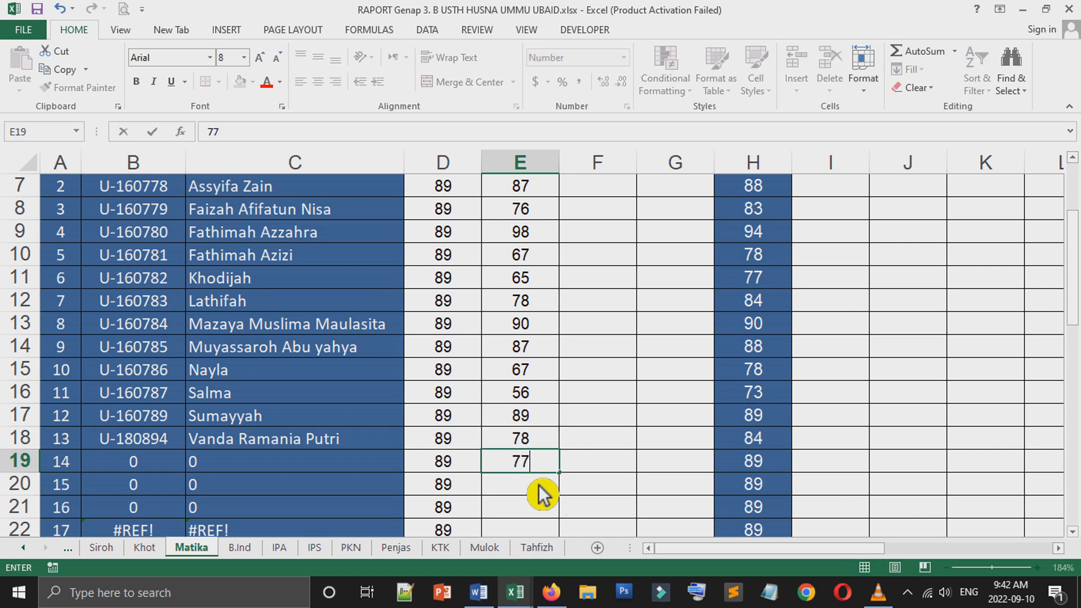
pyautogui.press('Return')
pyautogui.write('87')
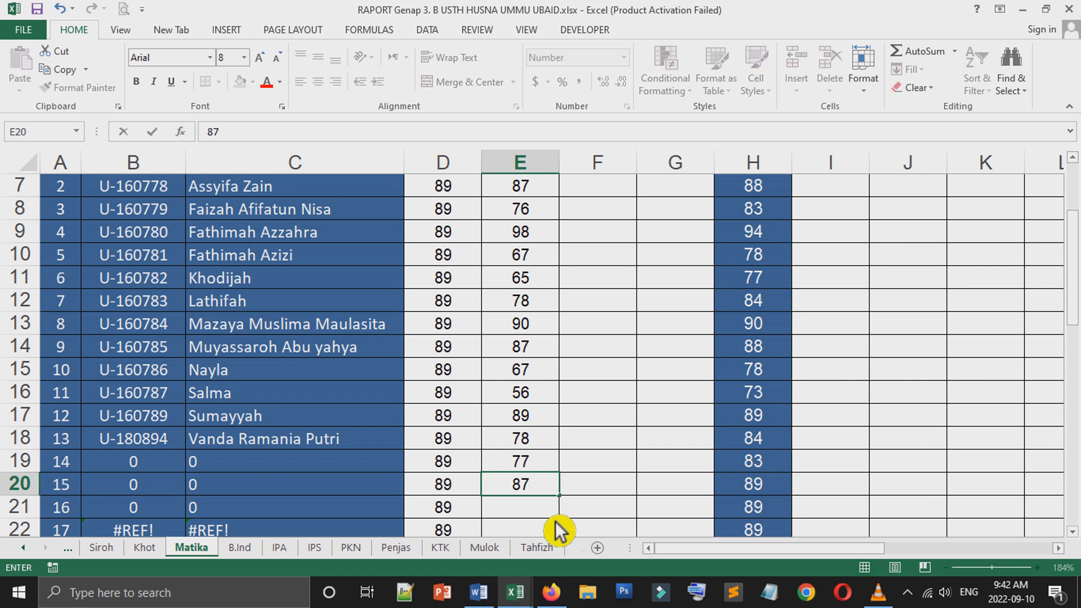
pyautogui.press('Return')
# Step: Enter 67 and 89 as the Ulangan Harian 2 grades for numbers 16 and 17 in E21:E22
pyautogui.scroll(-2, 552, 501)
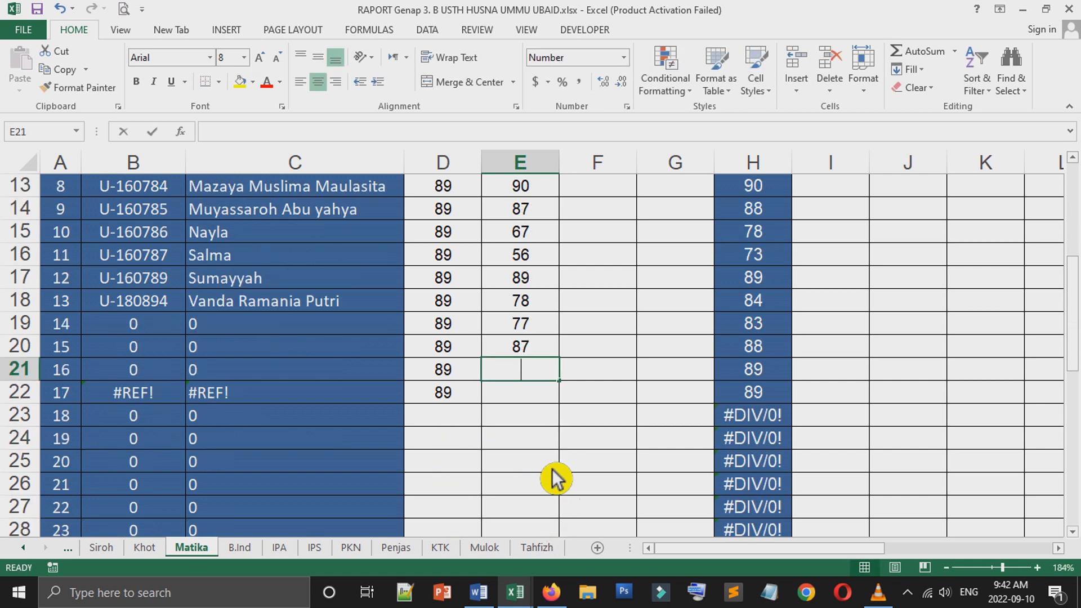
pyautogui.write('67')
pyautogui.press('Return')
pyautogui.write('89')
pyautogui.press('Return')
# Step: Enter the Ulangan Harian 3 grades 99, 76 and 98 for the first three students in F6:F8
pyautogui.scroll(1, 544, 423)
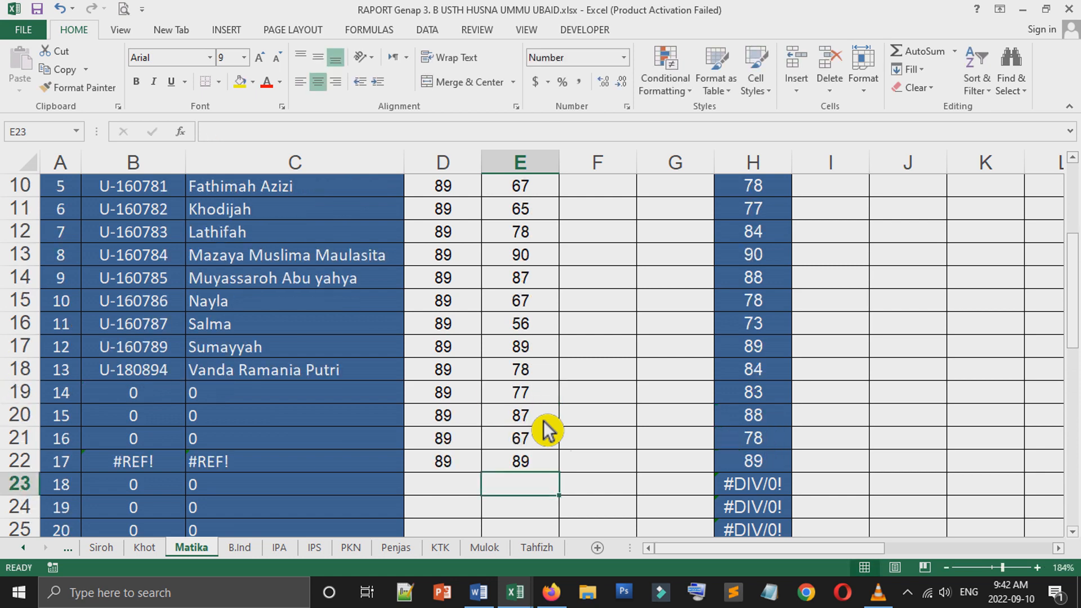
pyautogui.scroll(3, 543, 420)
pyautogui.click(620, 347)
pyautogui.write('99')
pyautogui.press('Return')
pyautogui.write('76')
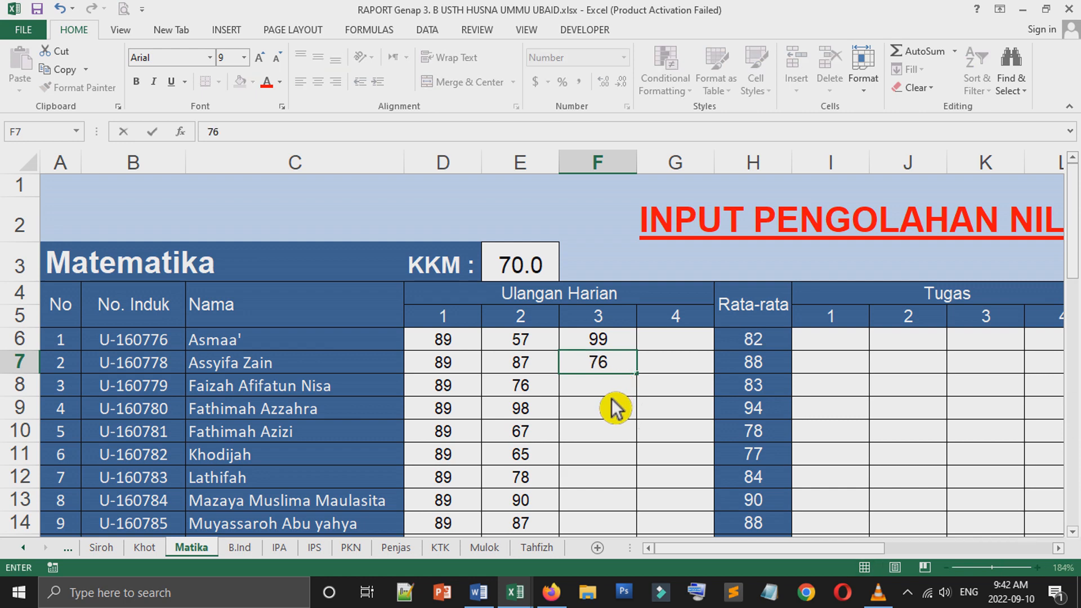
pyautogui.press('Return')
pyautogui.write('98')
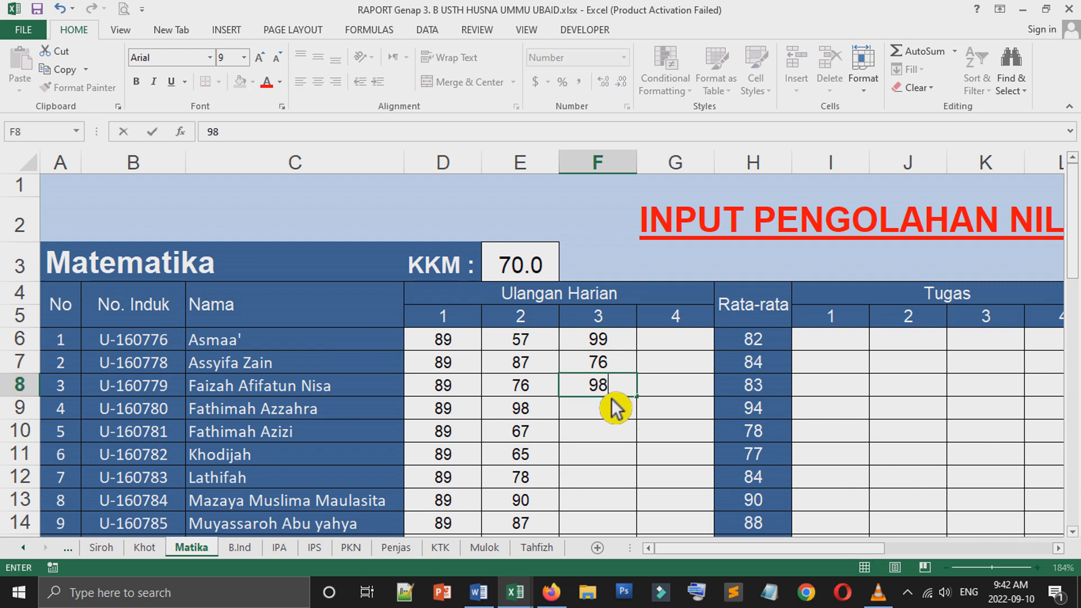
# Step: Enter the Ulangan Harian 3 grades of students 4 to 6: 89 in F9, 78 in F10 and 76 in F11
pyautogui.click(613, 437)
pyautogui.write('78')
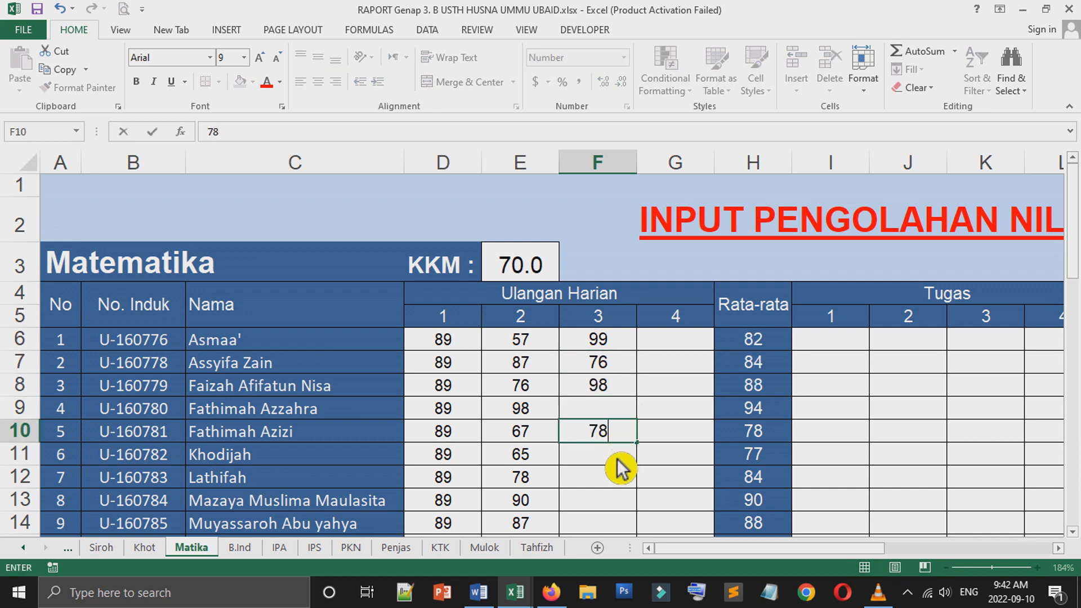
pyautogui.press('Return')
pyautogui.click(614, 417)
pyautogui.write('89')
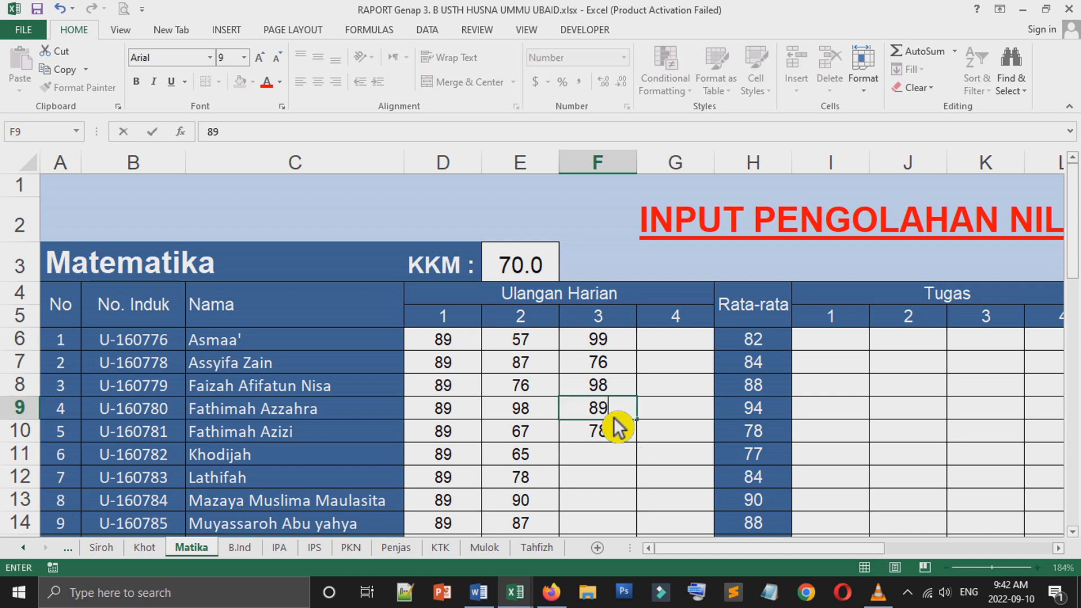
pyautogui.click(624, 465)
pyautogui.write('76')
# Step: Enter 77, 89 and 87 as the Ulangan Harian 3 grades of students 7 to 9 in F12:F14
pyautogui.click(624, 478)
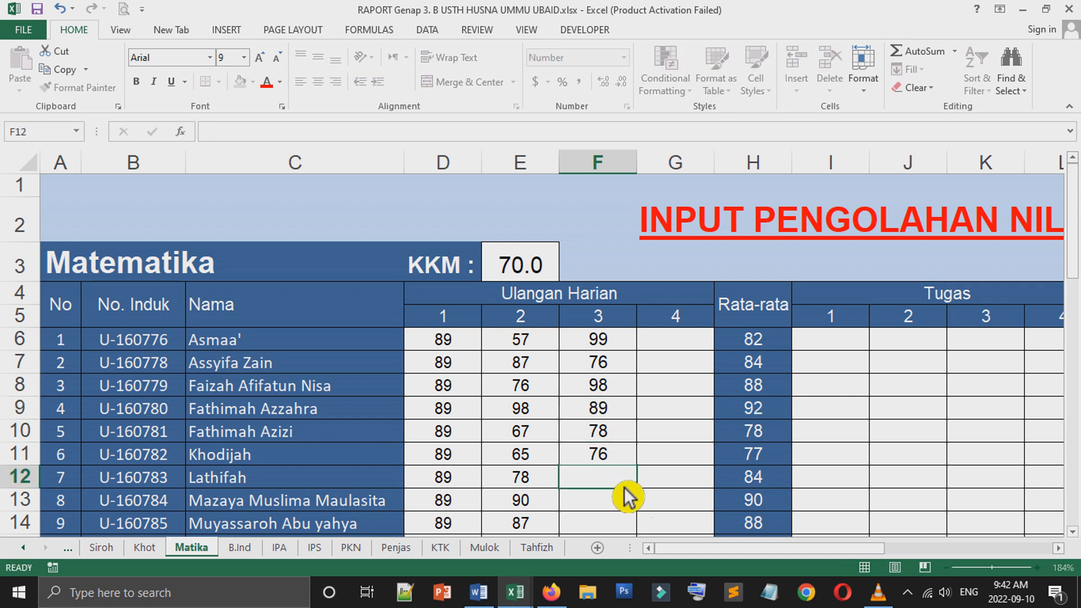
pyautogui.scroll(-1, 616, 488)
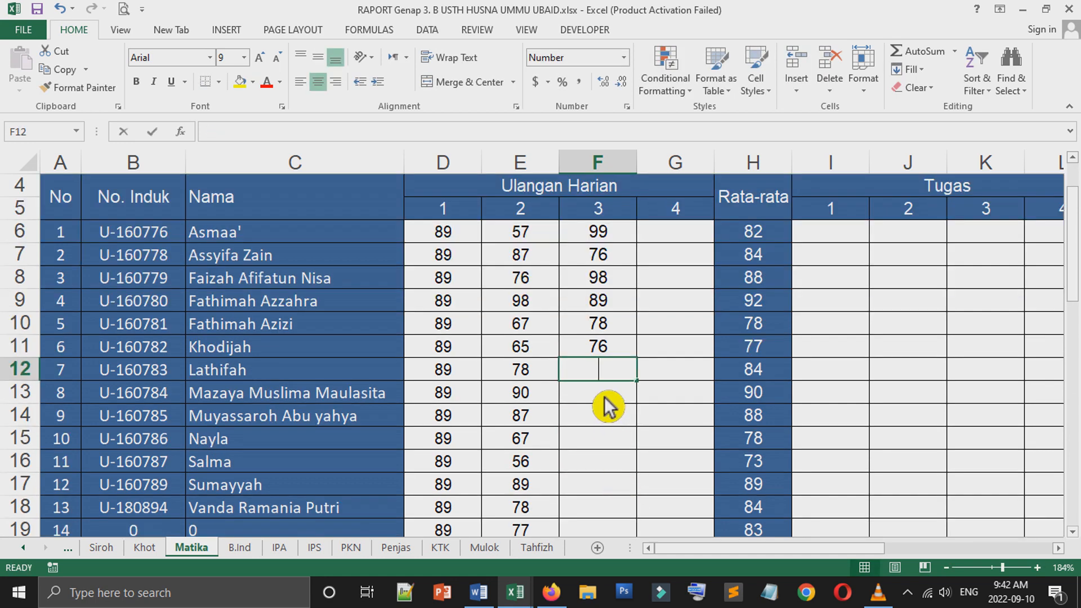
pyautogui.write('77')
pyautogui.press('Return')
pyautogui.write('89')
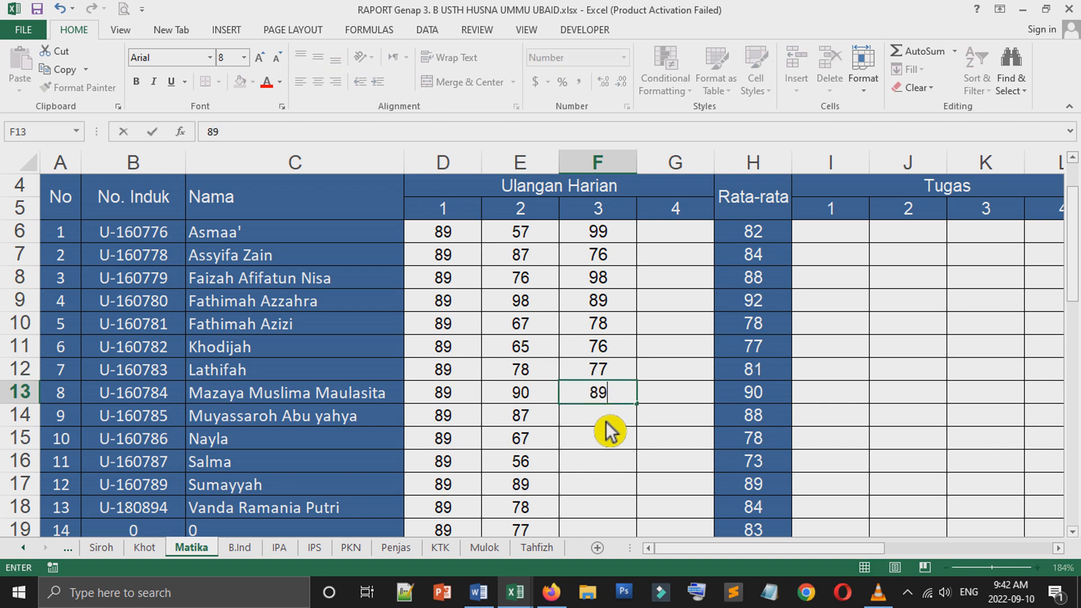
pyautogui.press('Return')
pyautogui.write('87')
pyautogui.press('Return')
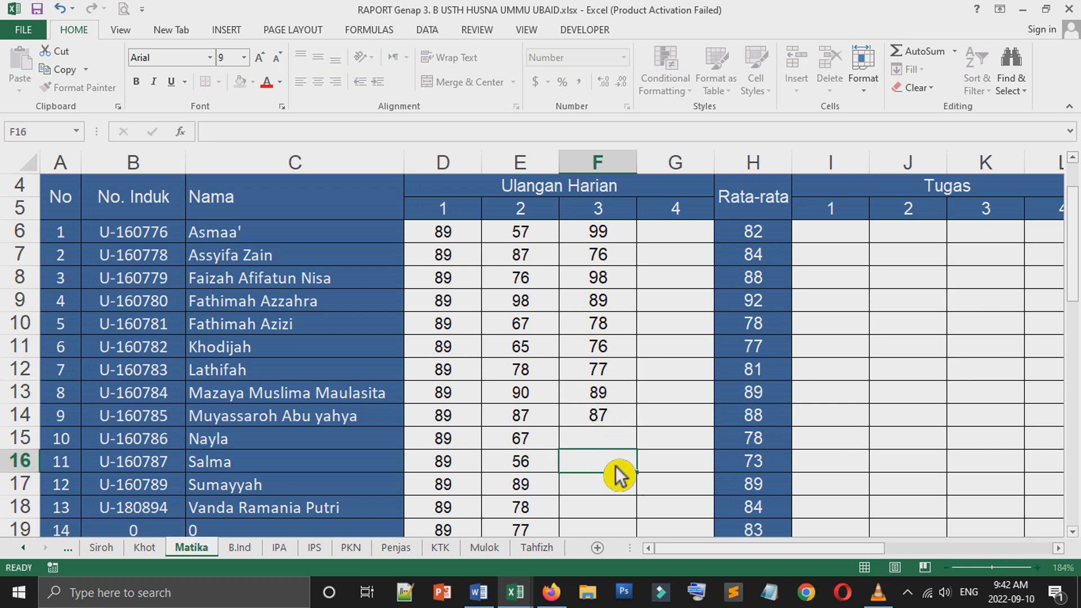
# Step: Enter 99, 87 and 90 as the Ulangan Harian 3 grades of students 10 to 12 in F15:F17
pyautogui.write('99')
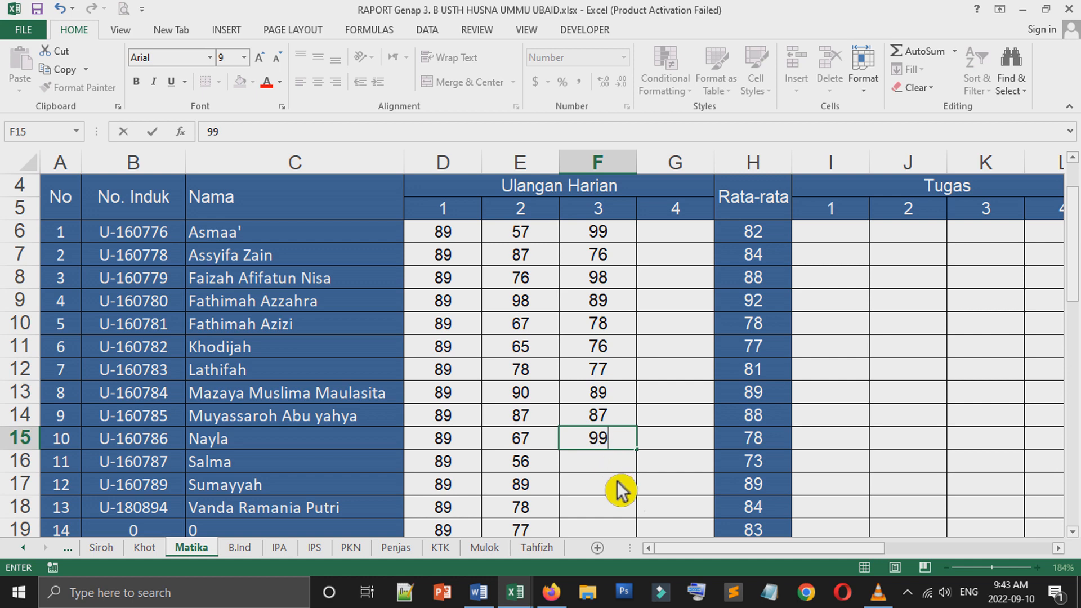
pyautogui.press('Return')
pyautogui.write('87')
pyautogui.press('Return')
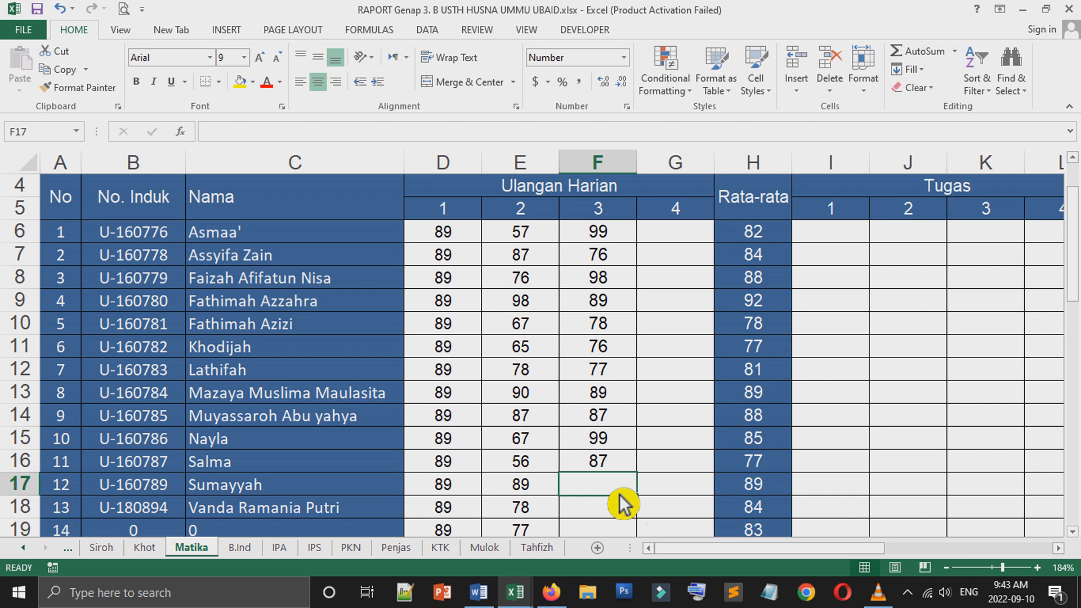
pyautogui.write('90')
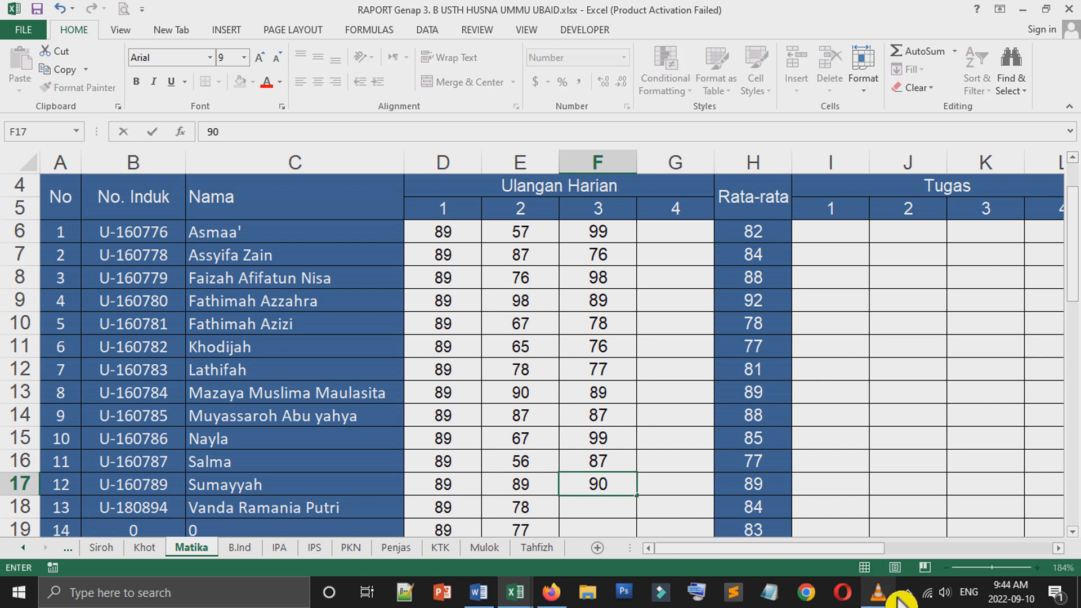
pyautogui.click(890, 598)
pyautogui.click(894, 597)
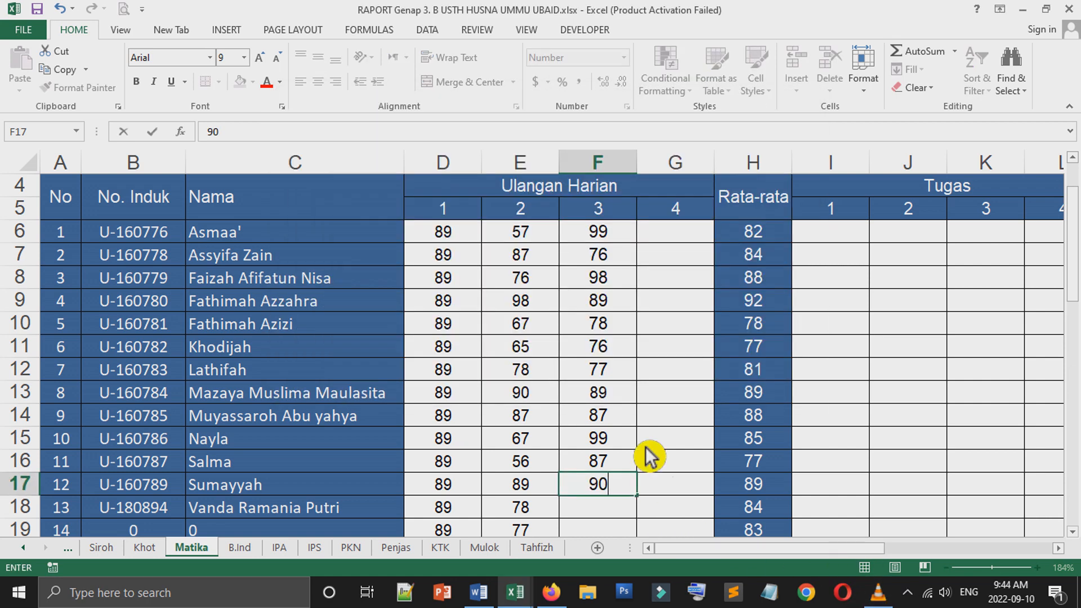
pyautogui.press('Return')
# Step: Complete the Ulangan Harian 3 grades with 98, 78, 89, 90 and 76 for numbers 13 to 17 in F18:F22
pyautogui.write('98')
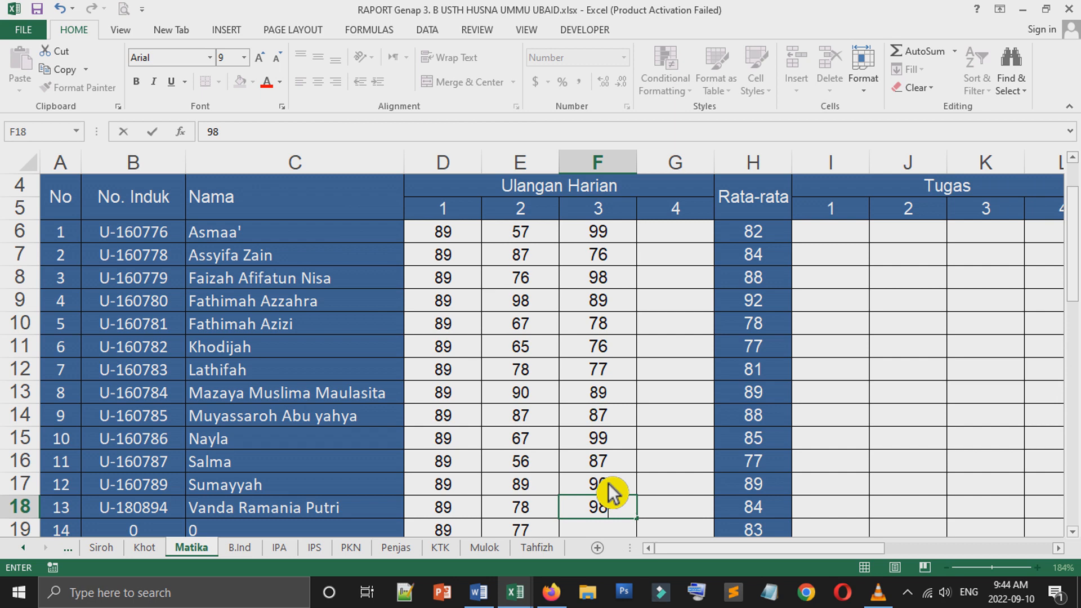
pyautogui.scroll(-2, 617, 489)
pyautogui.press('Return')
pyautogui.write('78')
pyautogui.press('Return')
pyautogui.write('89')
pyautogui.press('Return')
pyautogui.write('90')
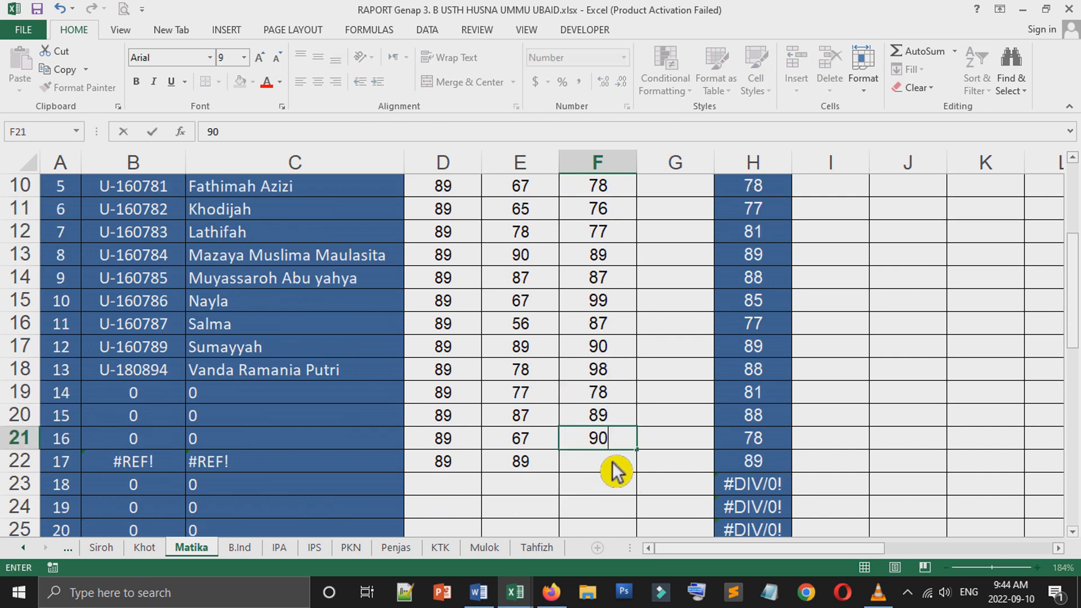
pyautogui.press('Return')
pyautogui.write('76')
pyautogui.press('Return')
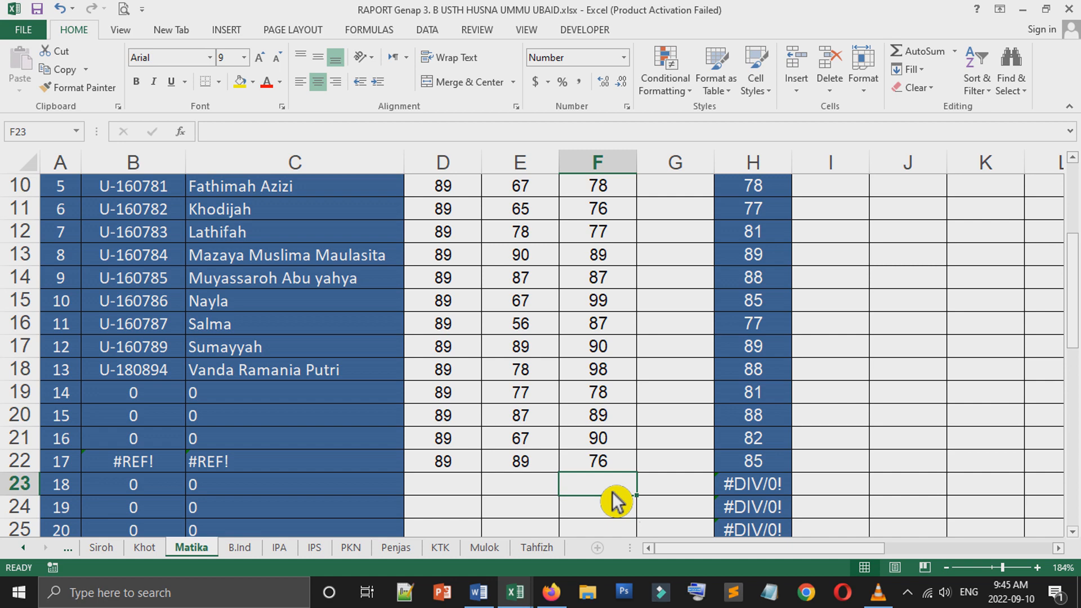
# Step: Enter the Ulangan Harian 4 grades 78, 67 and 67 for the first three students in G6:G8
pyautogui.scroll(3, 617, 501)
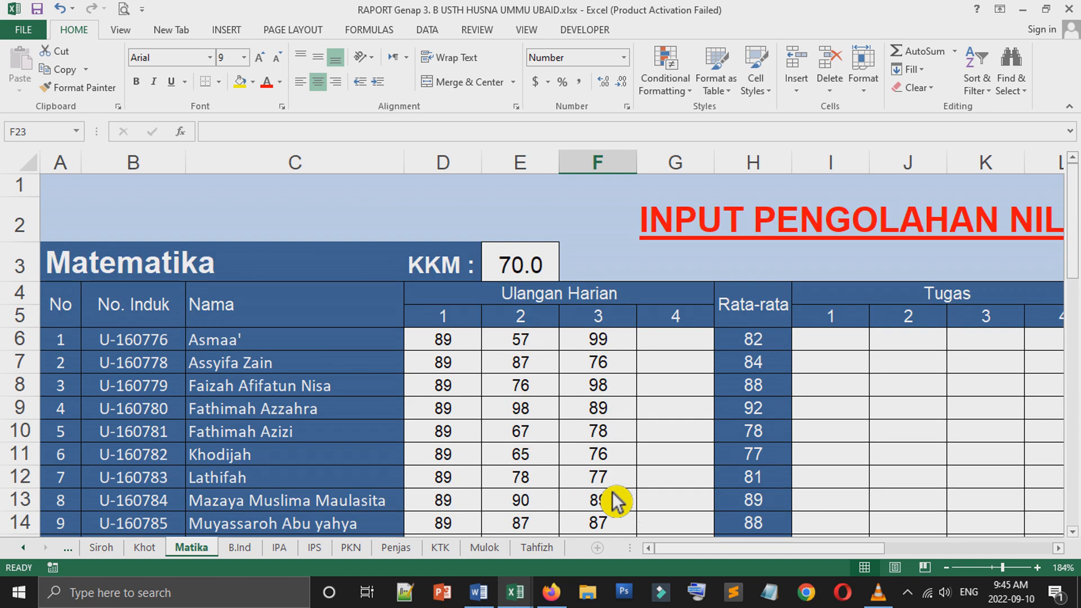
pyautogui.click(705, 344)
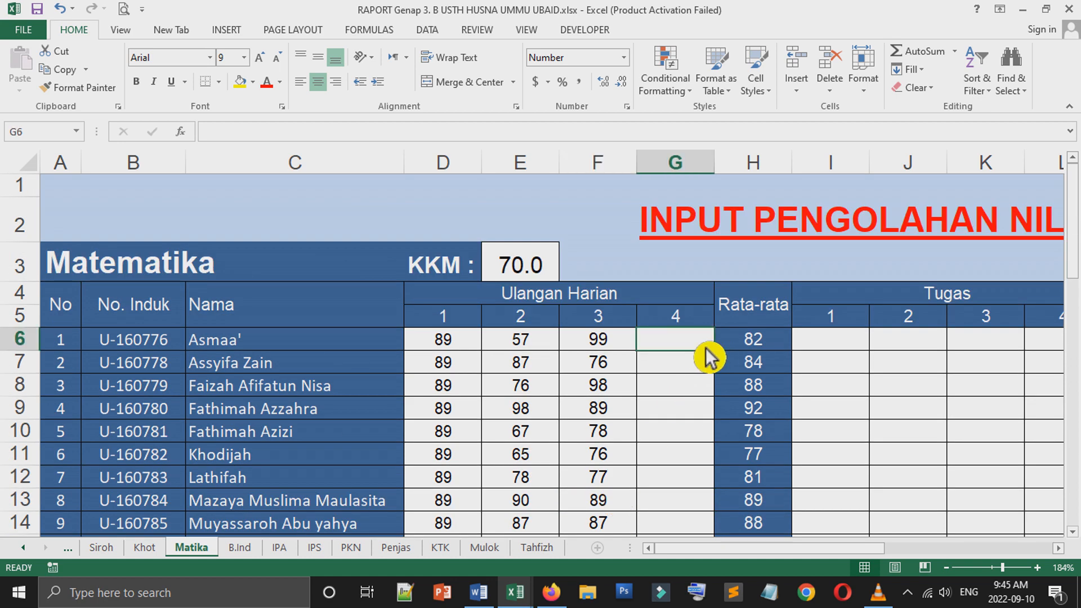
pyautogui.write('78')
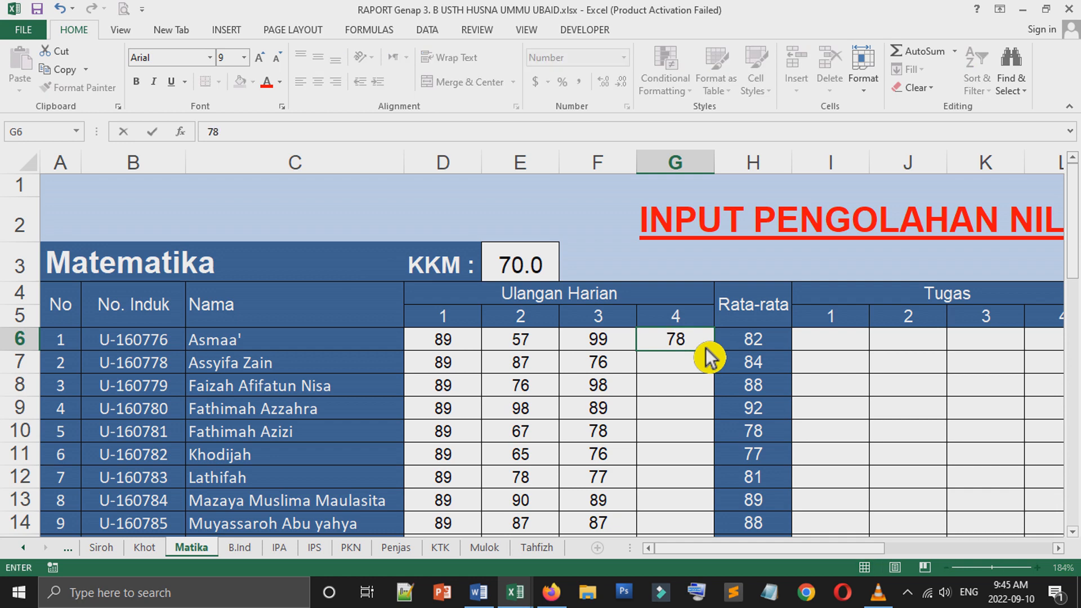
pyautogui.press('Return')
pyautogui.write('67')
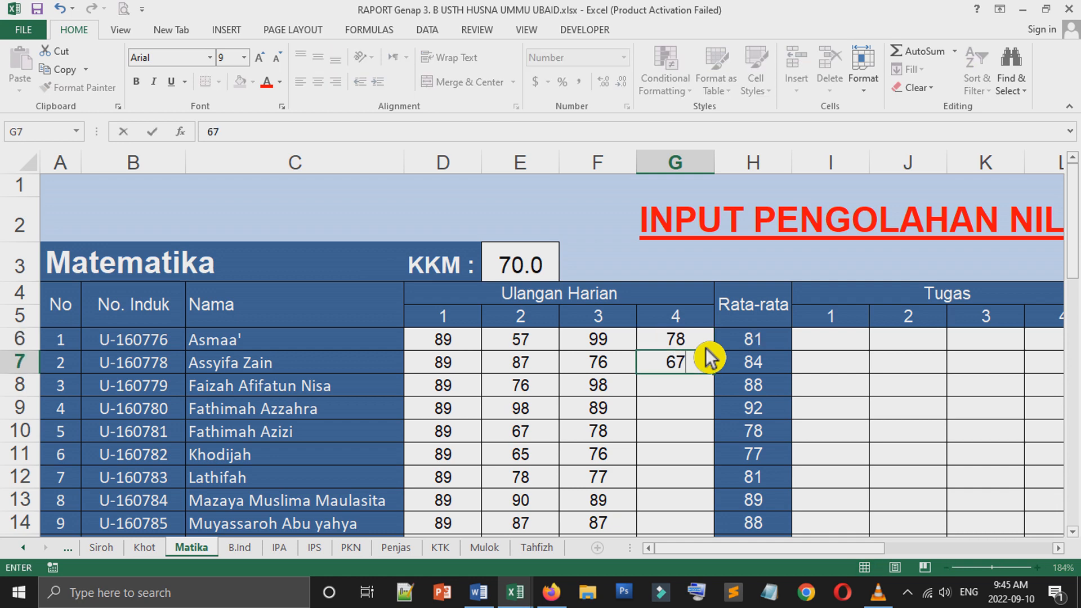
pyautogui.press('Return')
pyautogui.write('67')
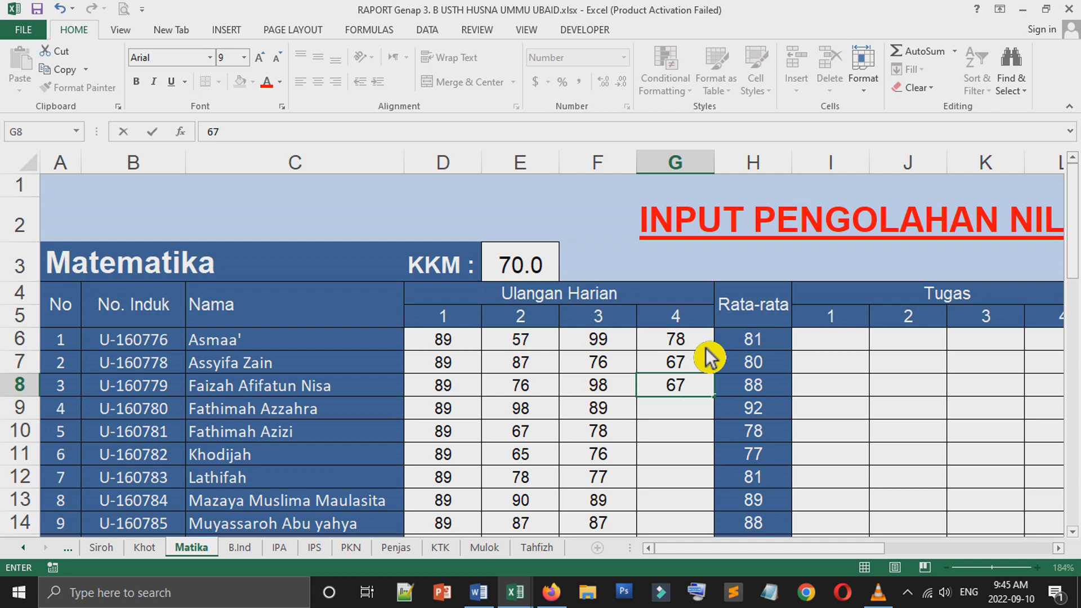
pyautogui.press('Return')
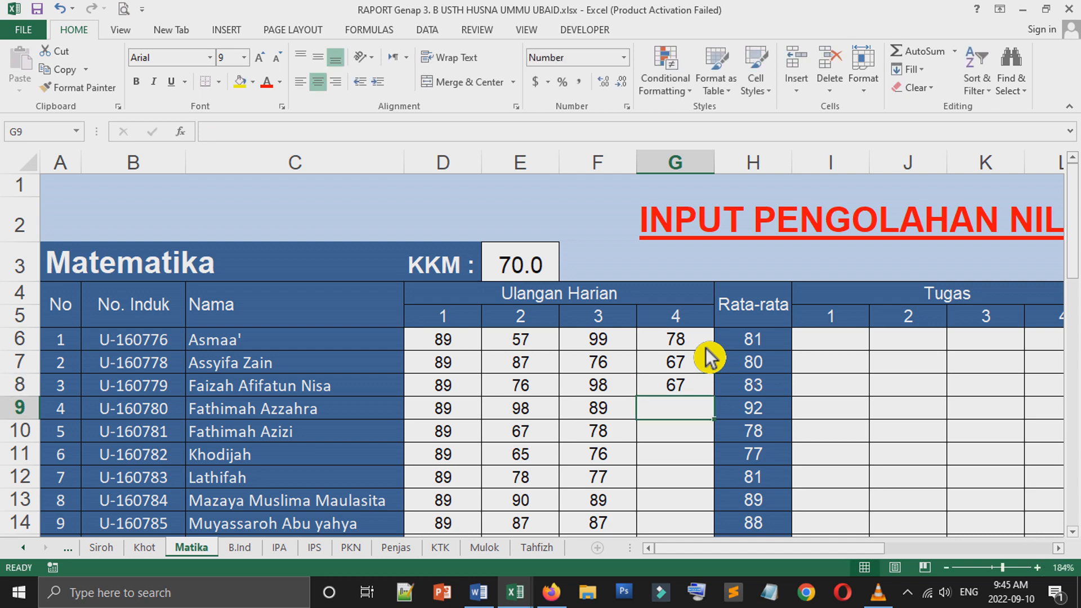
# Step: Enter 54, 67 and 65 as the Ulangan Harian 4 grades of students 4 to 6 in G9:G11
pyautogui.write('54')
pyautogui.press('Return')
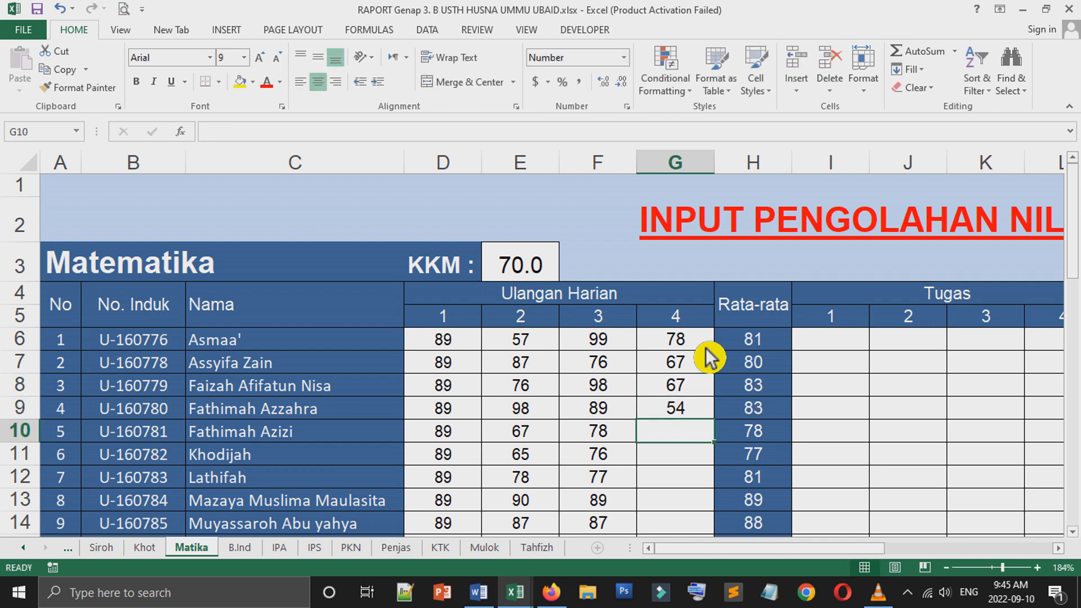
pyautogui.write('67')
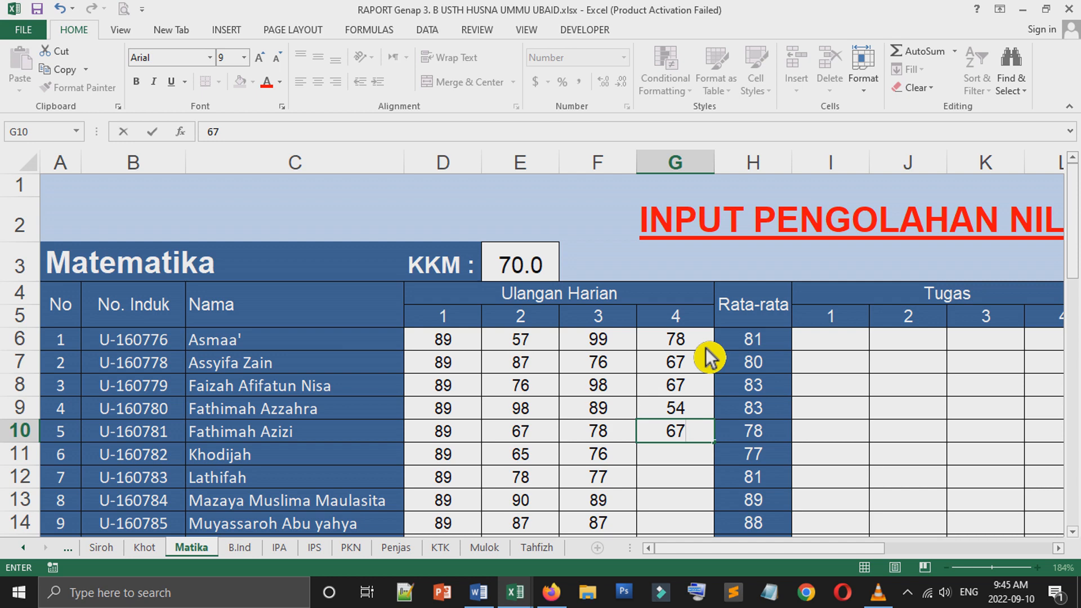
pyautogui.press('Return')
pyautogui.write('65')
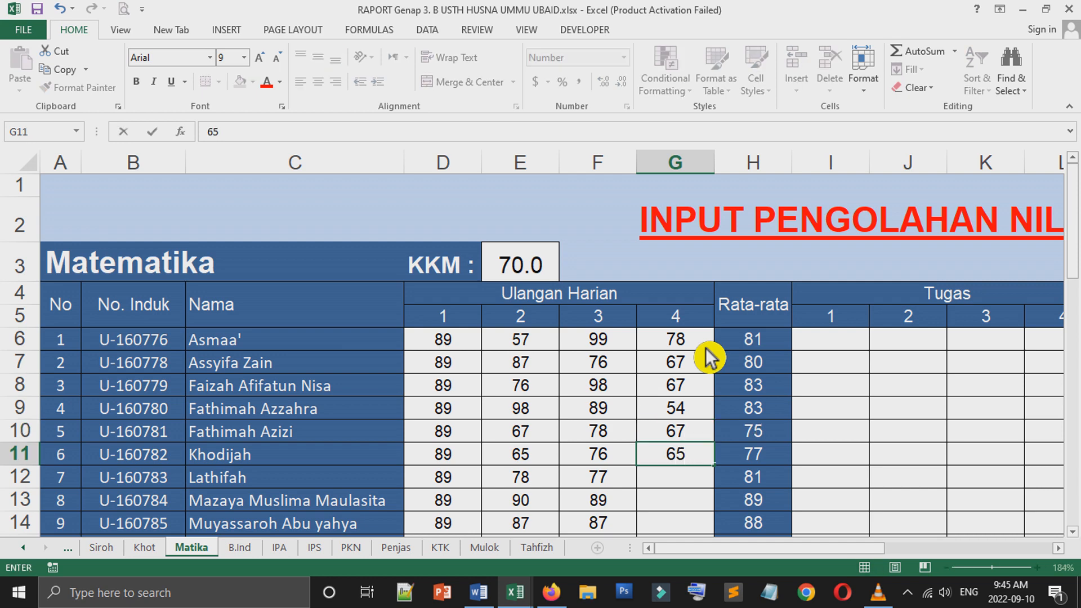
pyautogui.press('Return')
# Step: Enter 76, 78 and 78 as the Ulangan Harian 4 grades of students 7 to 9 in G12:G14
pyautogui.write('76')
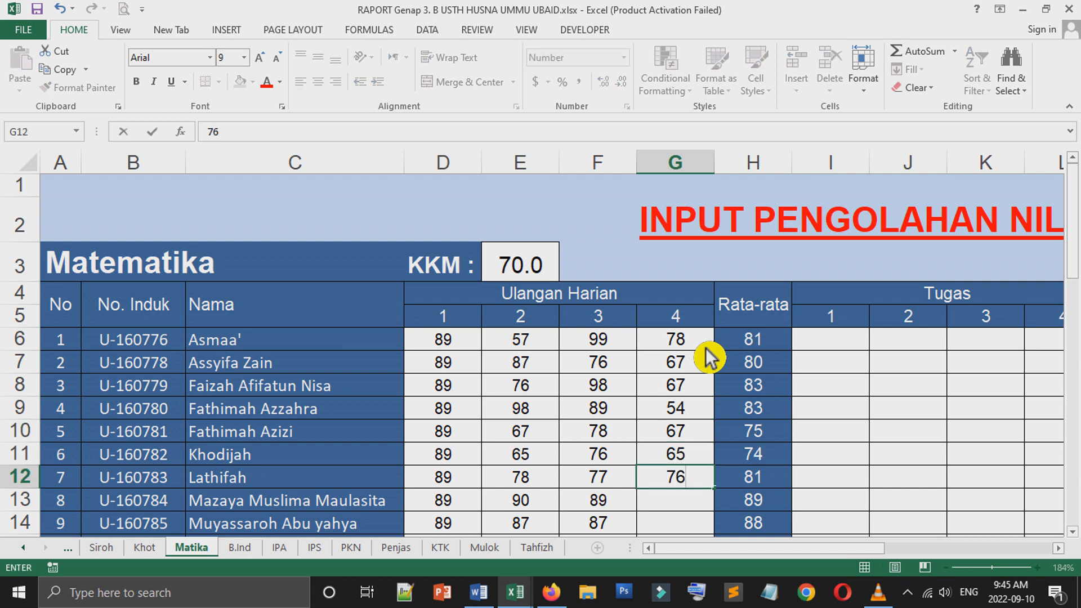
pyautogui.press('Return')
pyautogui.write('78')
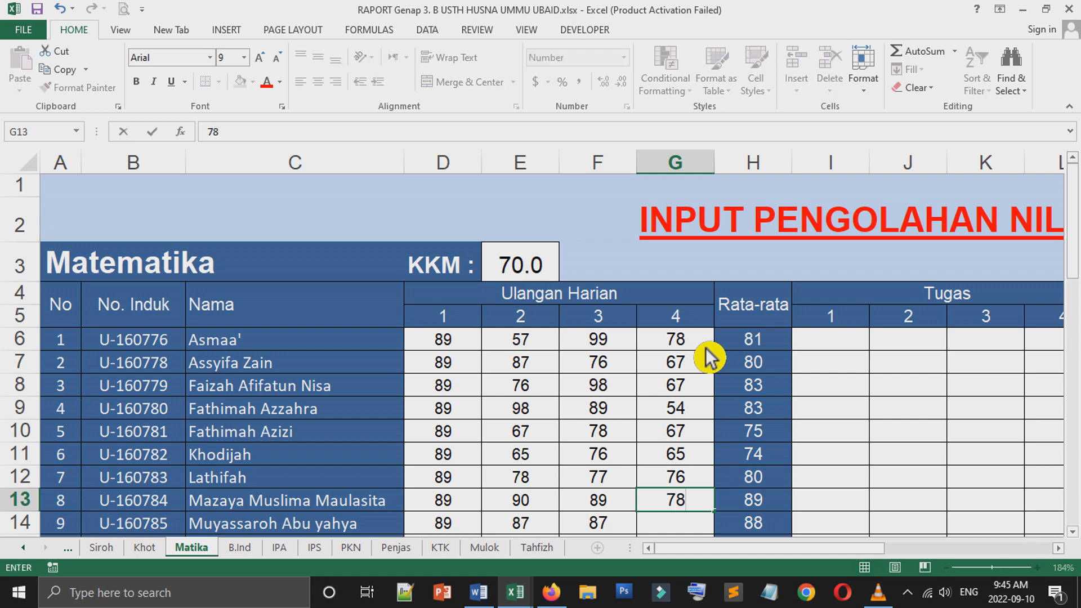
pyautogui.press('Return')
pyautogui.write('78')
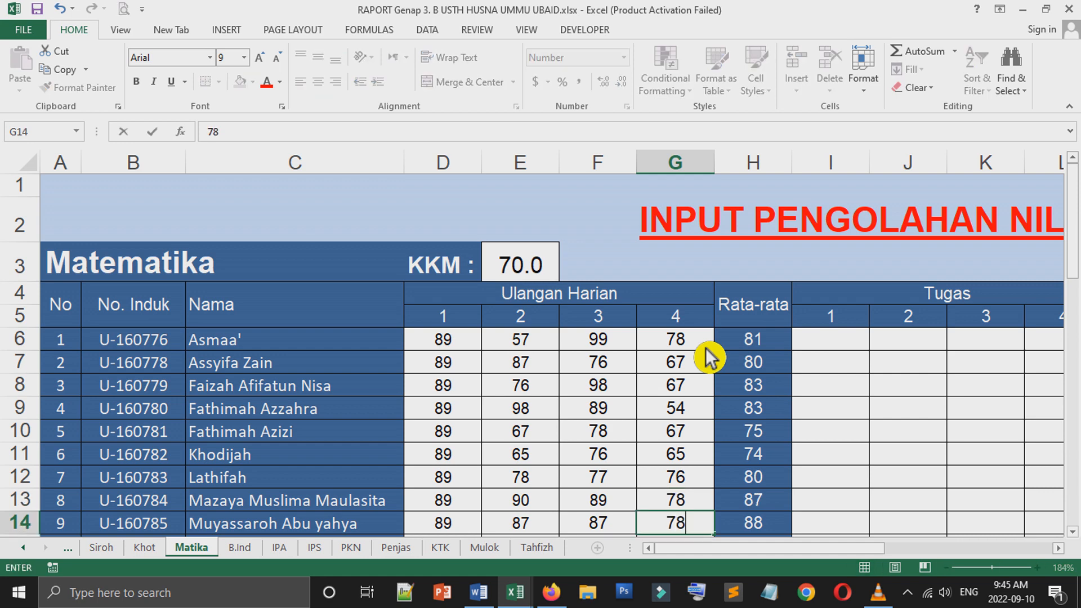
pyautogui.press('Return')
pyautogui.scroll(-2, 701, 376)
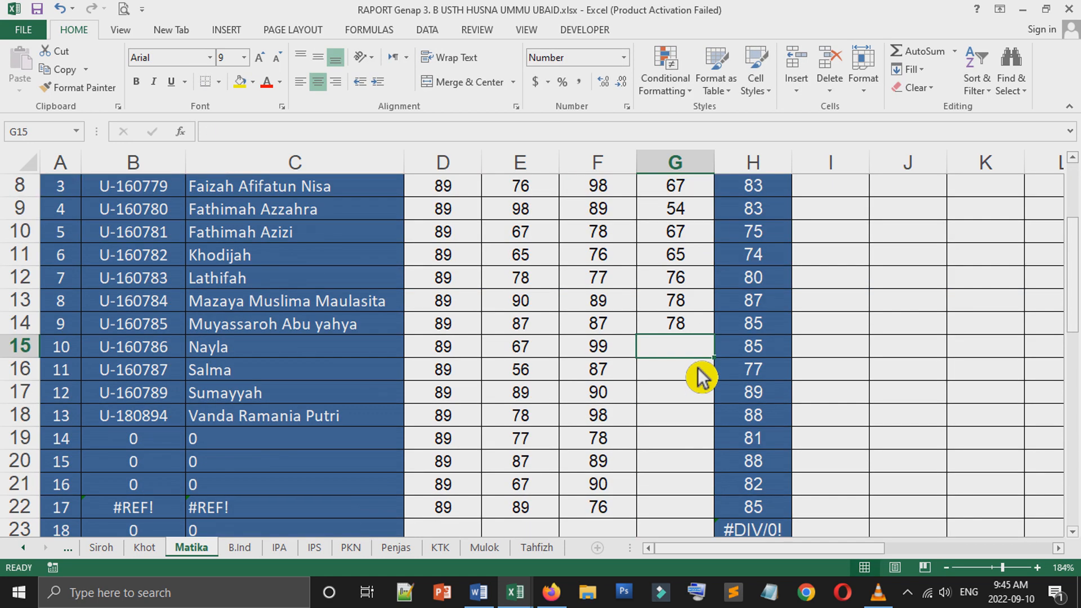
# Step: Enter 78, 56 and 45 as the Ulangan Harian 4 grades of students 10 to 12 in G15:G17
pyautogui.write('78')
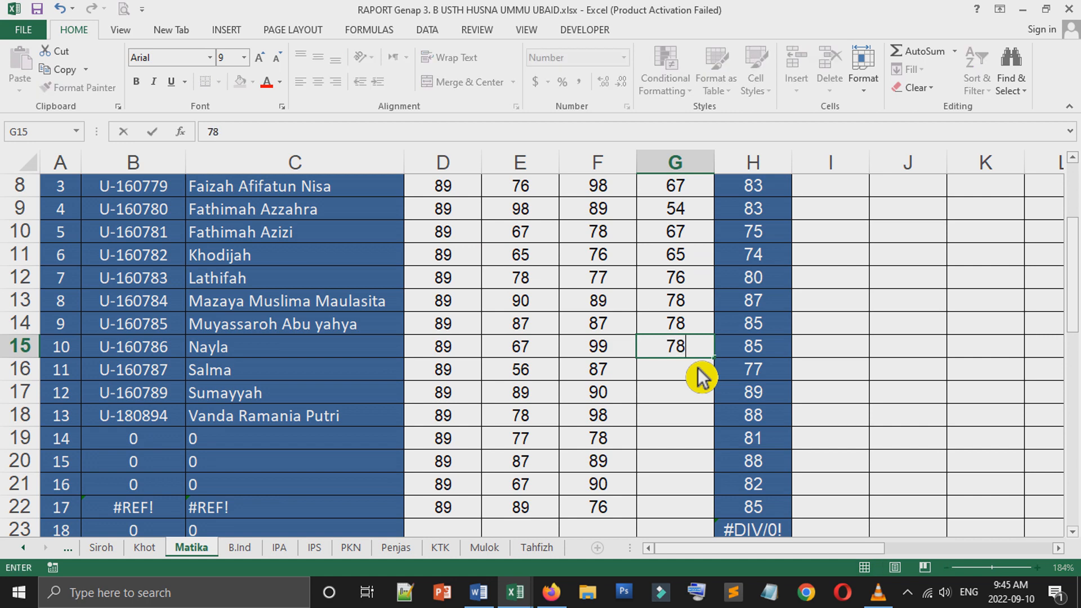
pyautogui.press('Return')
pyautogui.write('56')
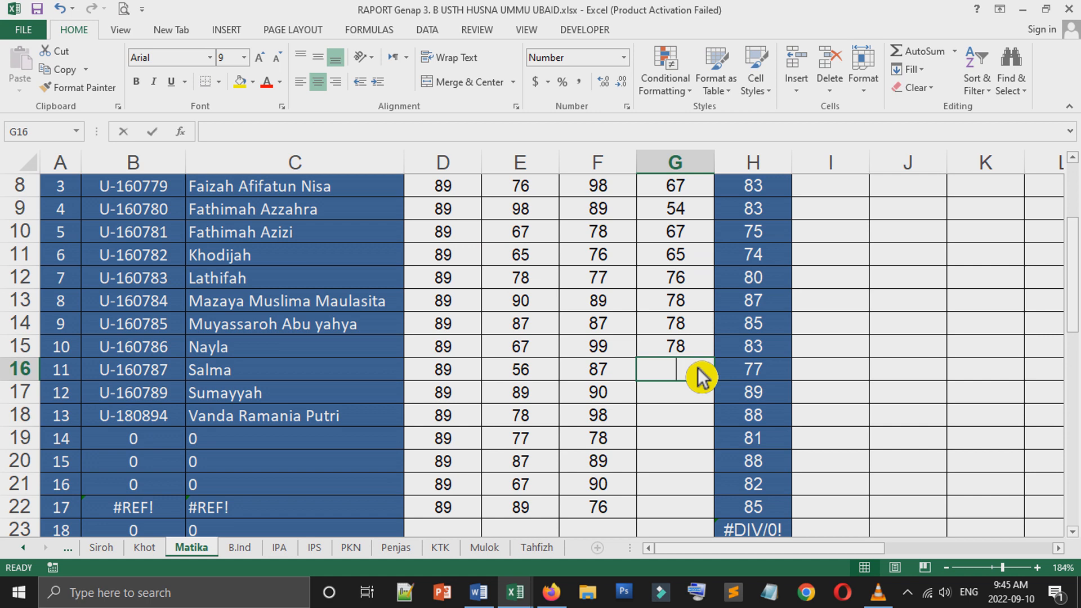
pyautogui.press('Return')
pyautogui.write('45')
pyautogui.press('Return')
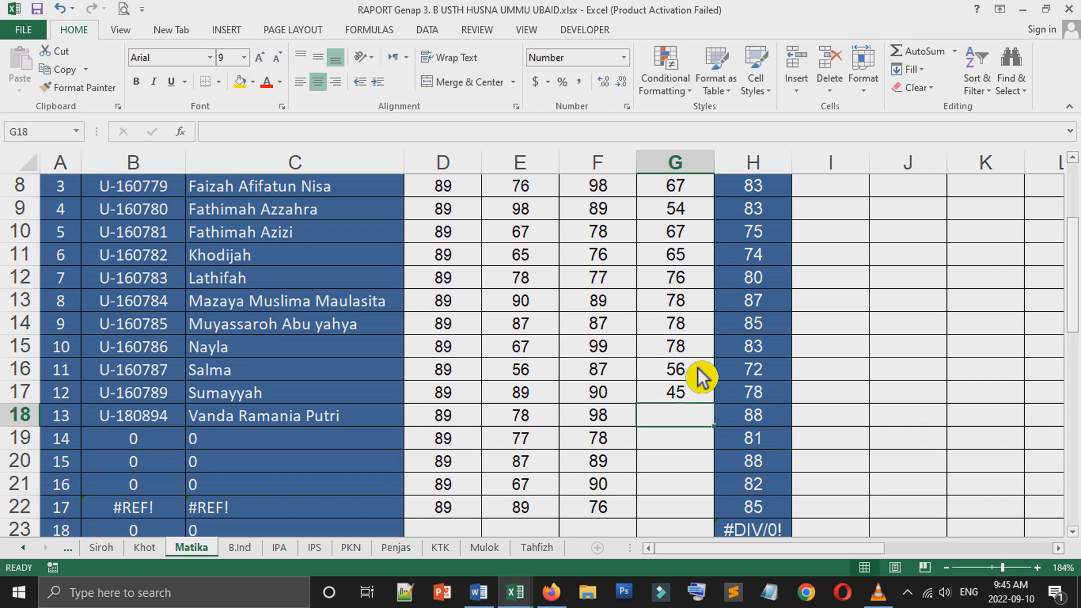
# Step: Enter the Ulangan Harian 4 grades 78, 67, 78 and 78 for numbers 13 to 16 in G18:G21
pyautogui.write('78')
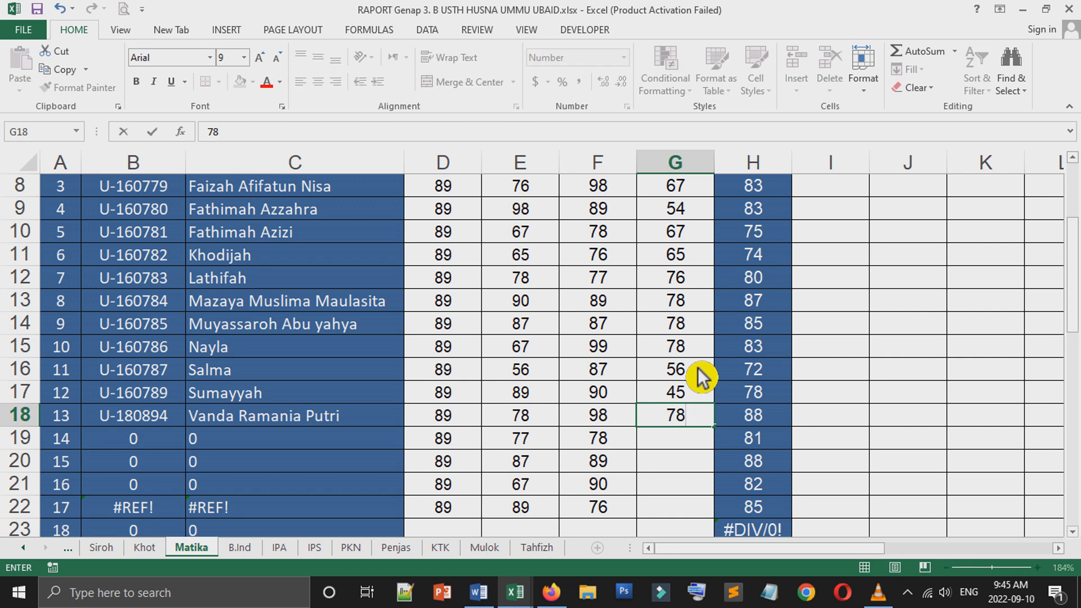
pyautogui.press('Return')
pyautogui.write('67')
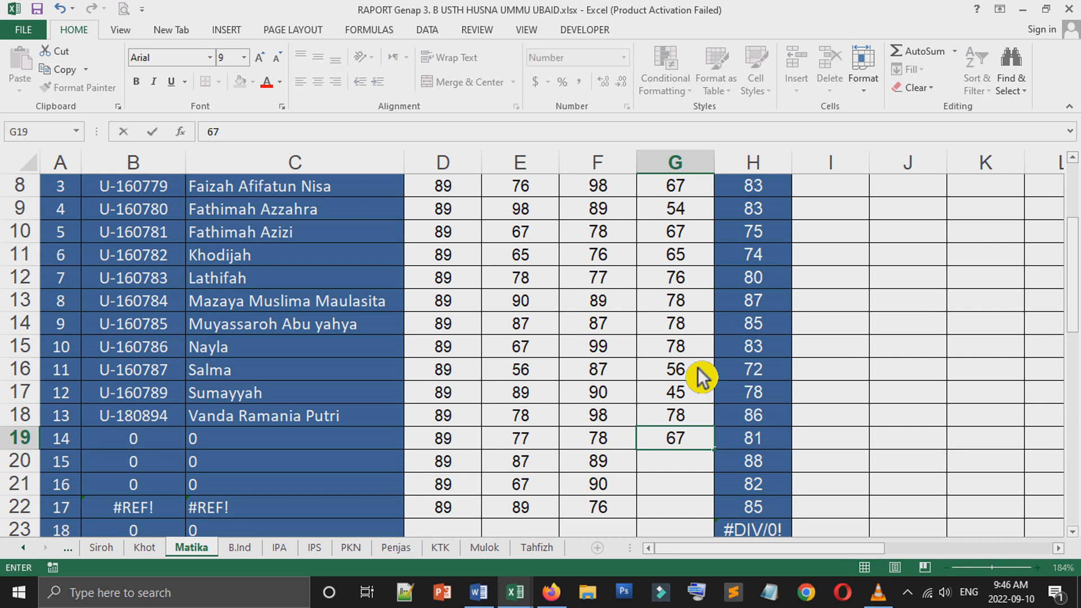
pyautogui.press('Return')
pyautogui.write('78')
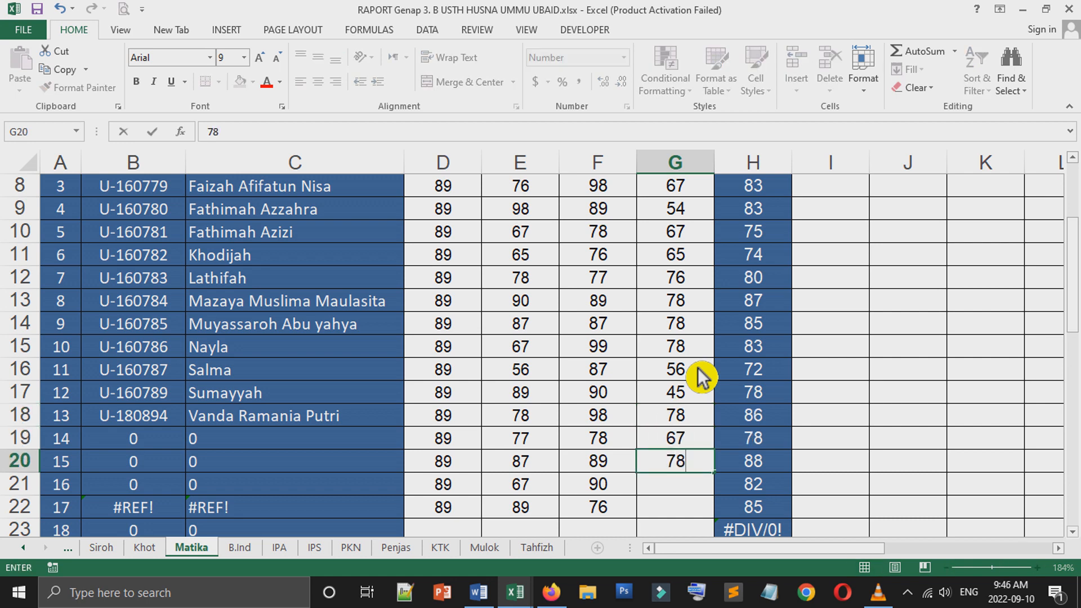
pyautogui.press('Return')
pyautogui.write('78')
pyautogui.press('Return')
pyautogui.click(151, 549)
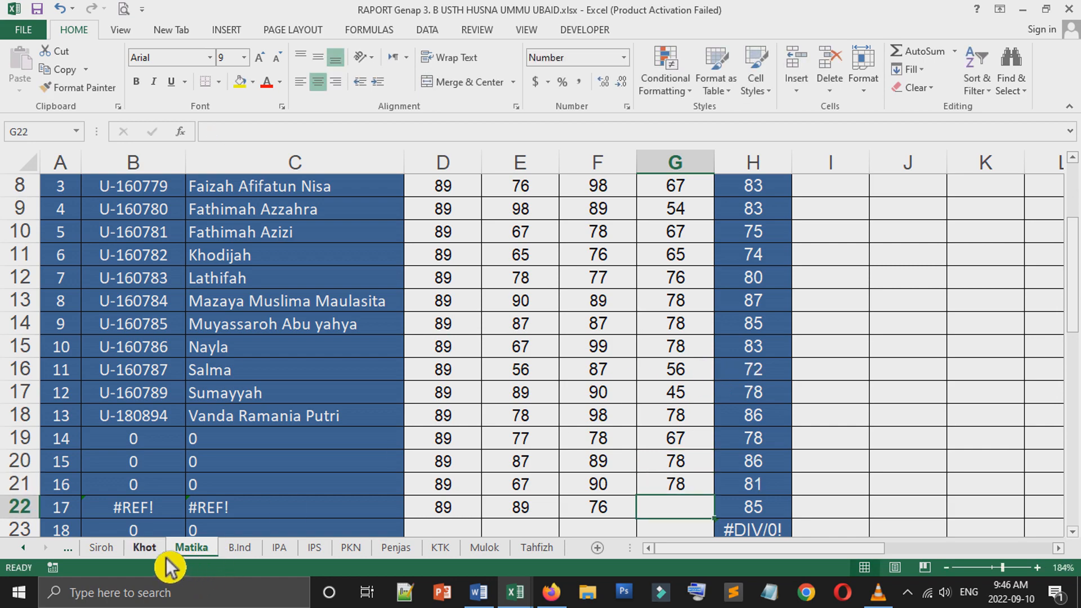
pyautogui.click(198, 554)
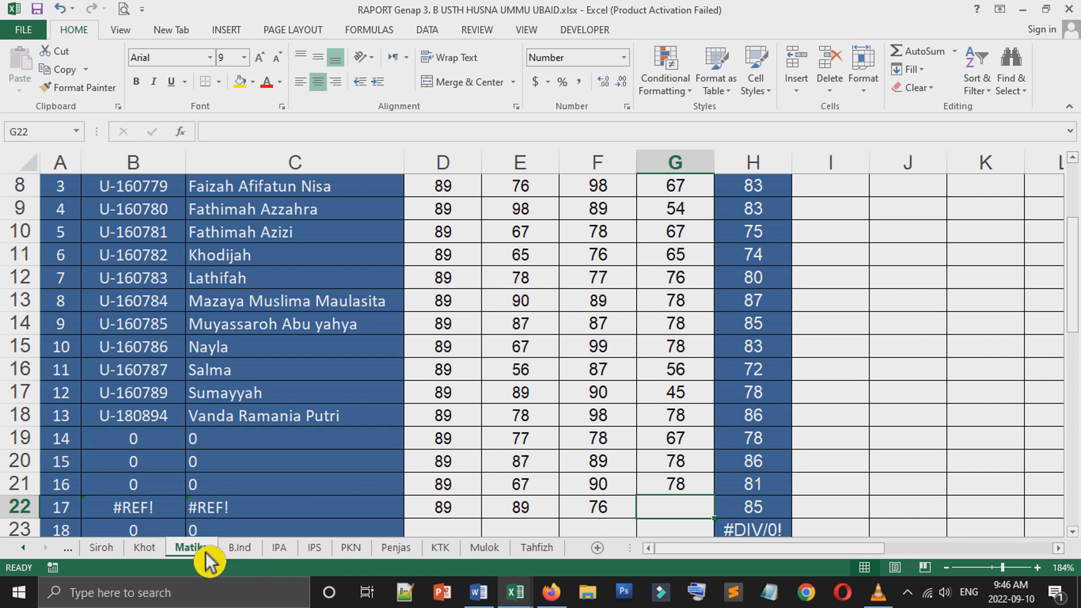
pyautogui.click(459, 332)
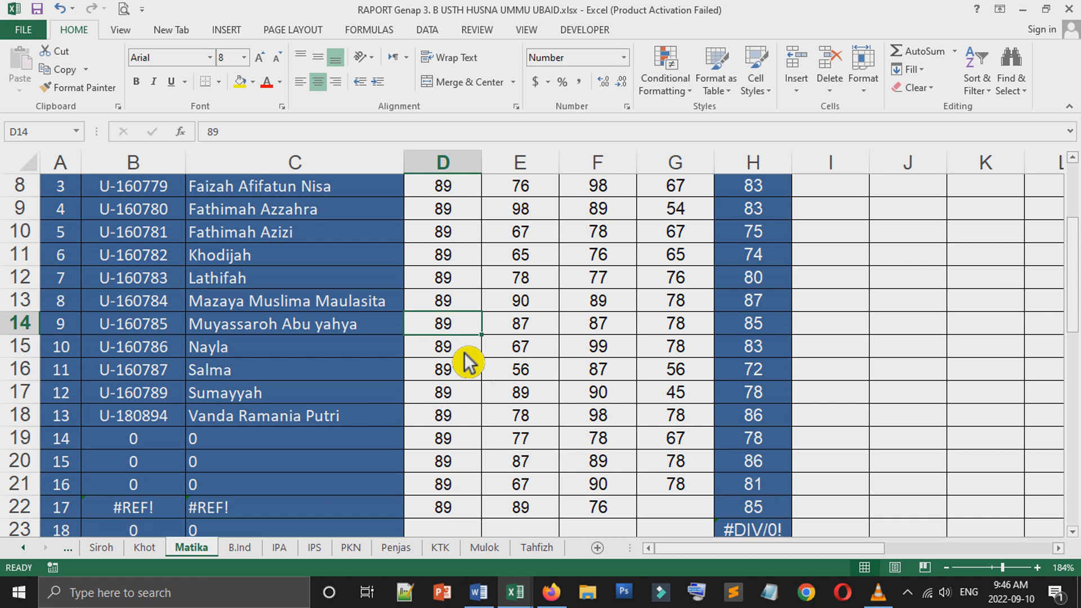
# Step: Enter 89 as the Ulangan Harian 4 grade of number 17 in G22
pyautogui.scroll(-2, 465, 352)
pyautogui.scroll(5, 466, 355)
pyautogui.scroll(-7, 467, 366)
pyautogui.scroll(3, 466, 366)
pyautogui.click(678, 401)
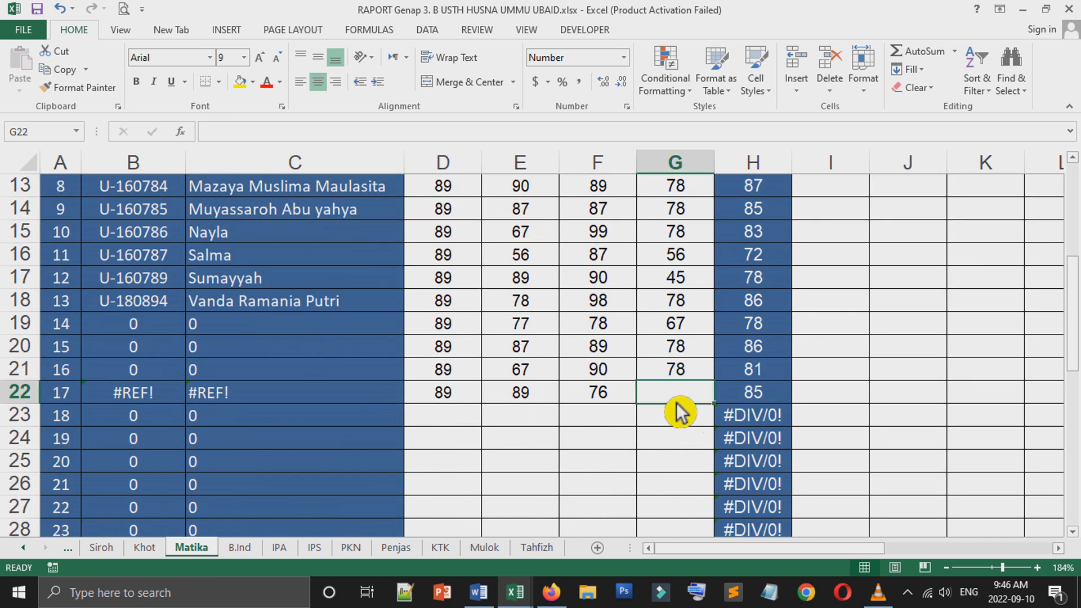
pyautogui.write('89')
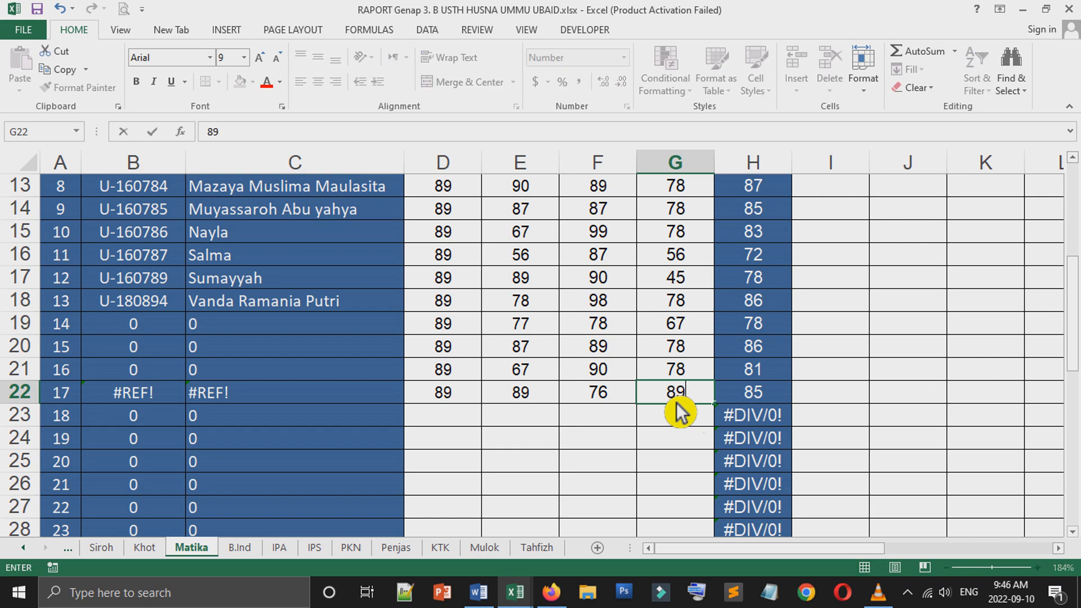
pyautogui.press('Return')
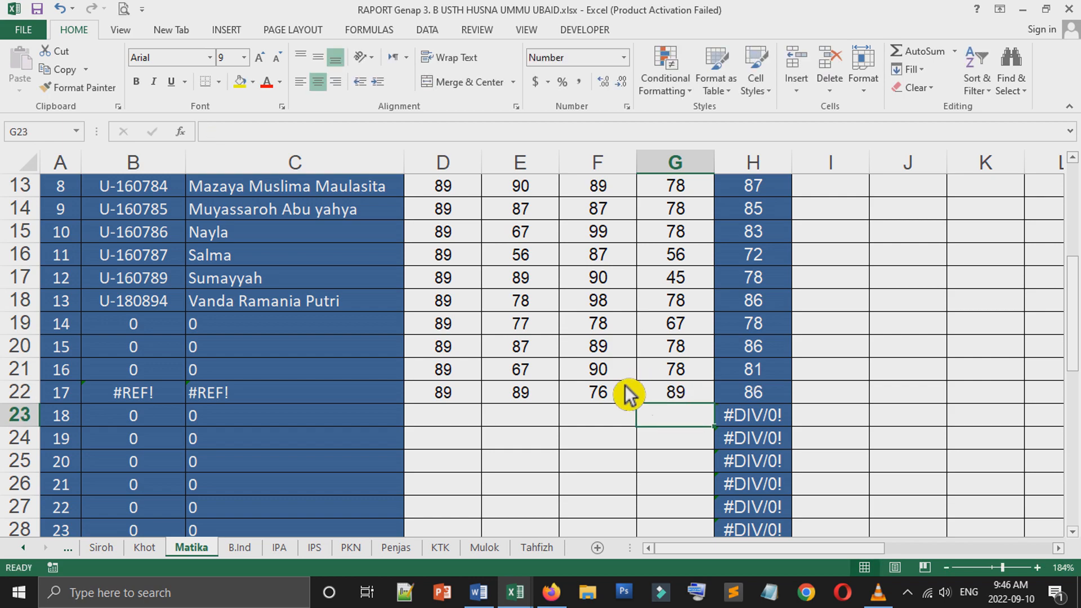
# Step: Examine the completed grade list and the No. Induk and Nama cells of numbers 14 to 17 in B19:C22
pyautogui.scroll(4, 389, 349)
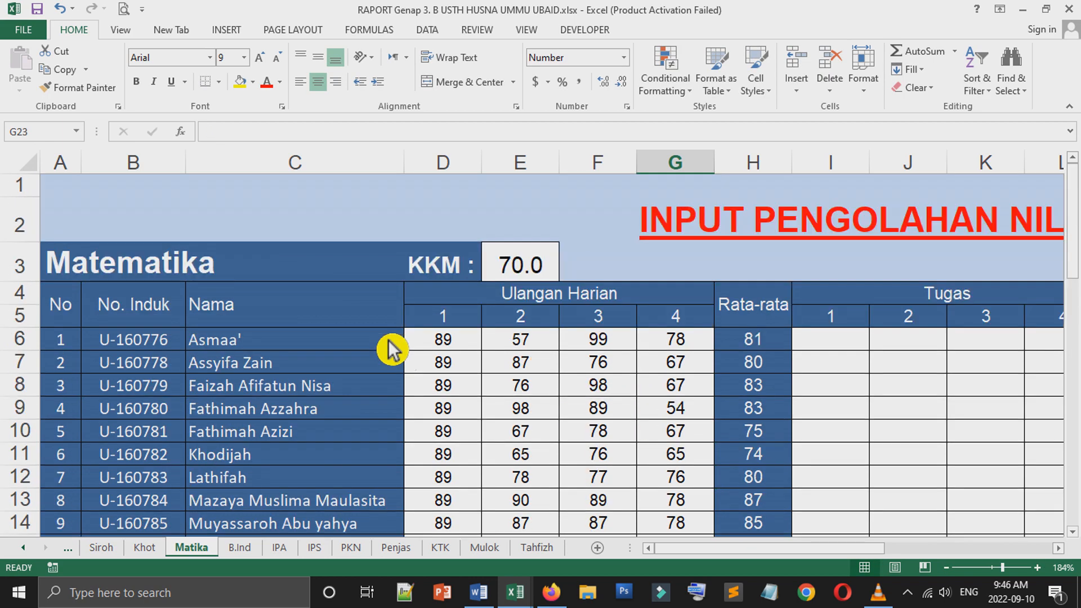
pyautogui.scroll(-3, 393, 351)
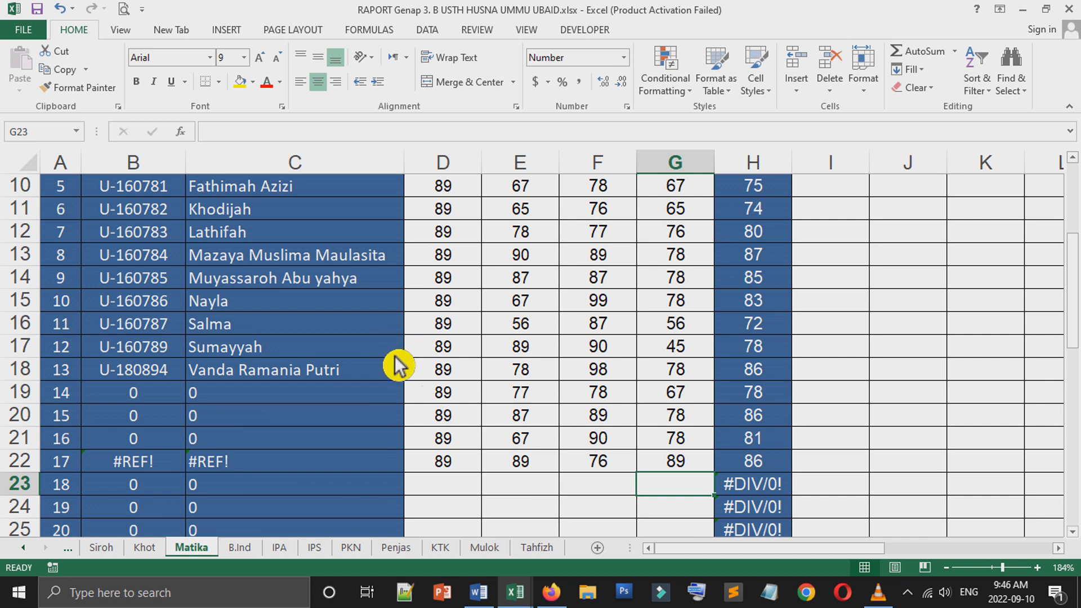
pyautogui.moveTo(142, 416); pyautogui.dragTo(218, 419)
pyautogui.moveTo(151, 395); pyautogui.dragTo(286, 471)
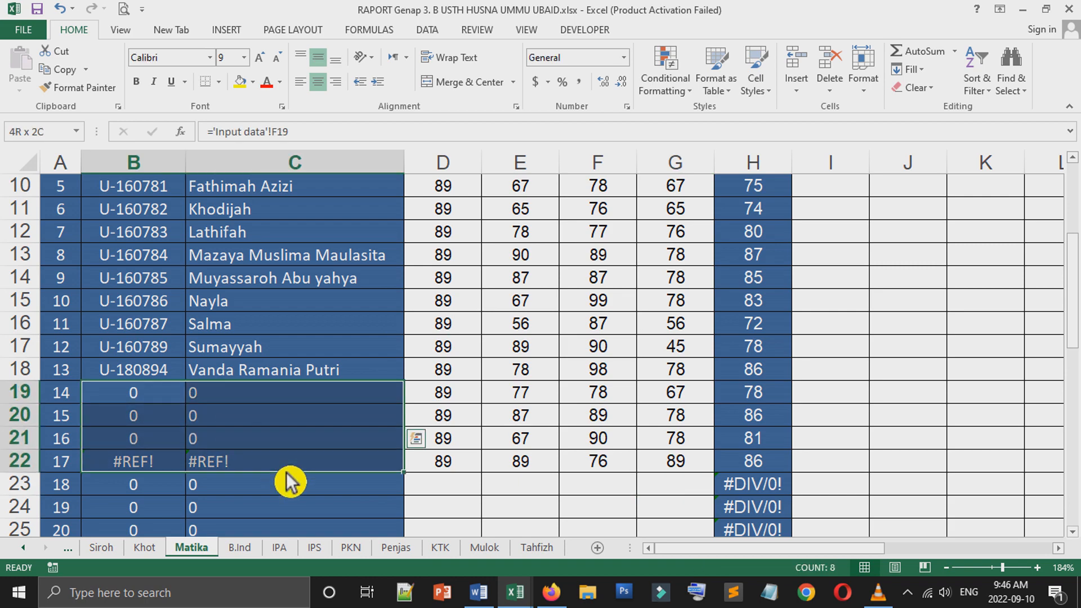
pyautogui.scroll(-3, 286, 471)
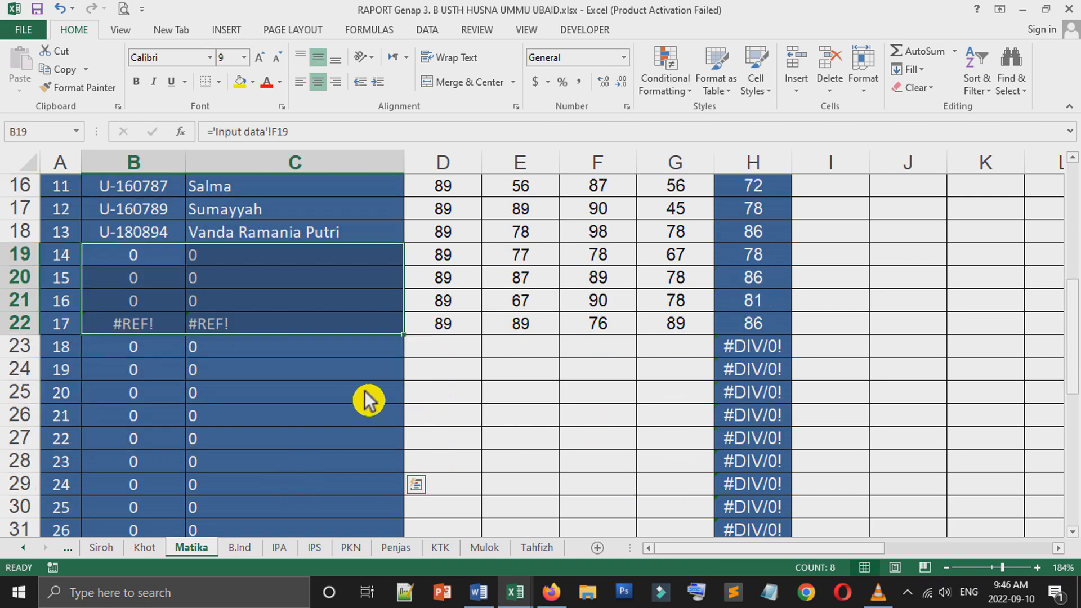
pyautogui.scroll(6, 365, 392)
pyautogui.scroll(-3, 365, 392)
pyautogui.scroll(-2, 365, 392)
pyautogui.scroll(5, 365, 392)
pyautogui.scroll(-2, 365, 392)
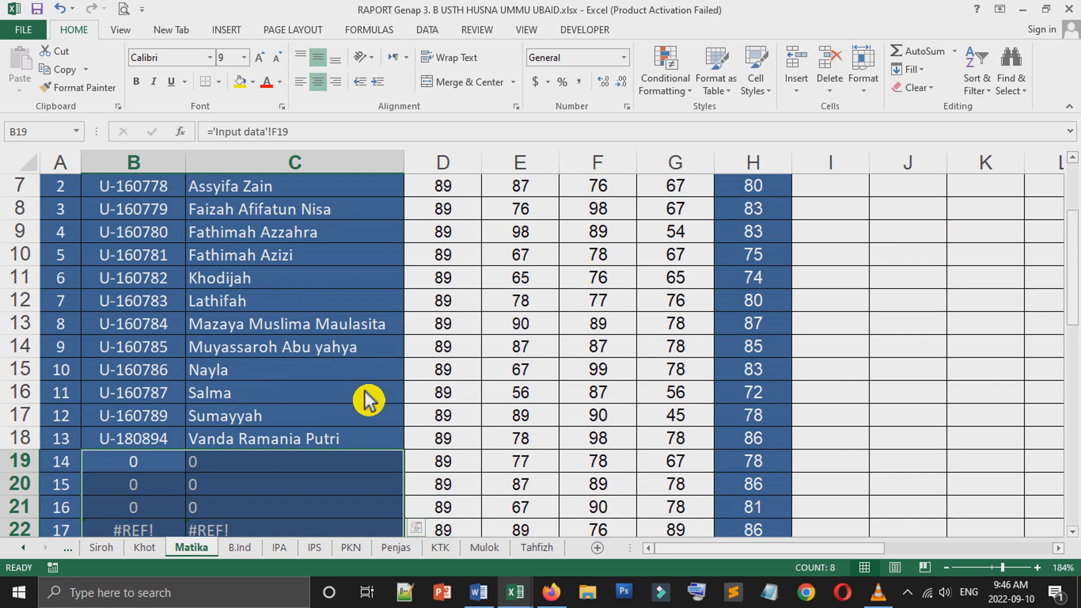
pyautogui.scroll(-2, 364, 390)
# Step: Switch to the "220224 3 Form_Nilai Rata2 Rapor" workbook and copy the student names in C18:C57 of the RAPORT sheet
pyautogui.click(524, 600)
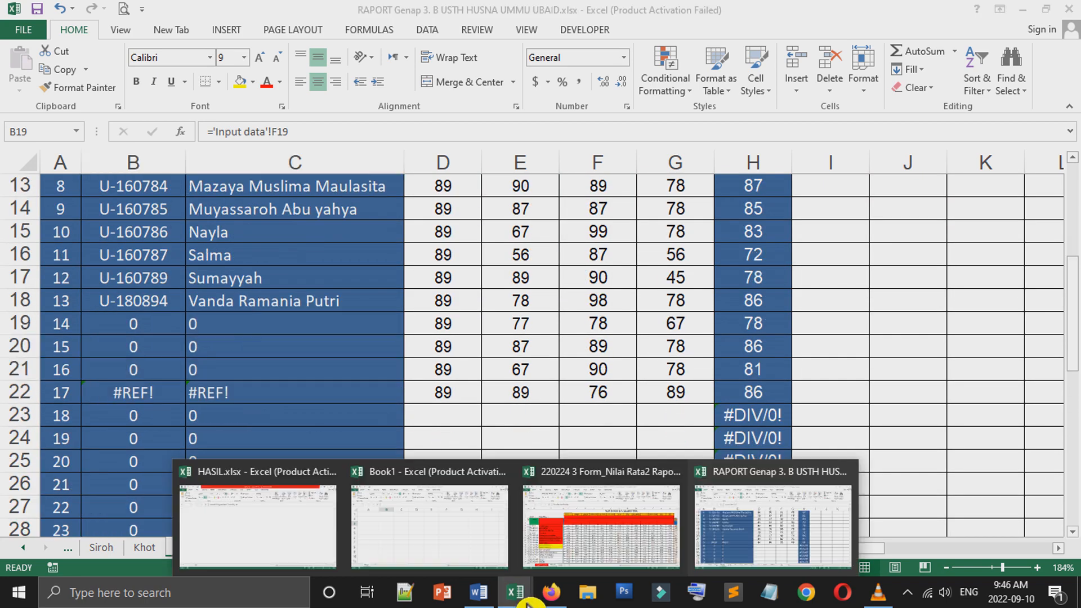
pyautogui.click(666, 540)
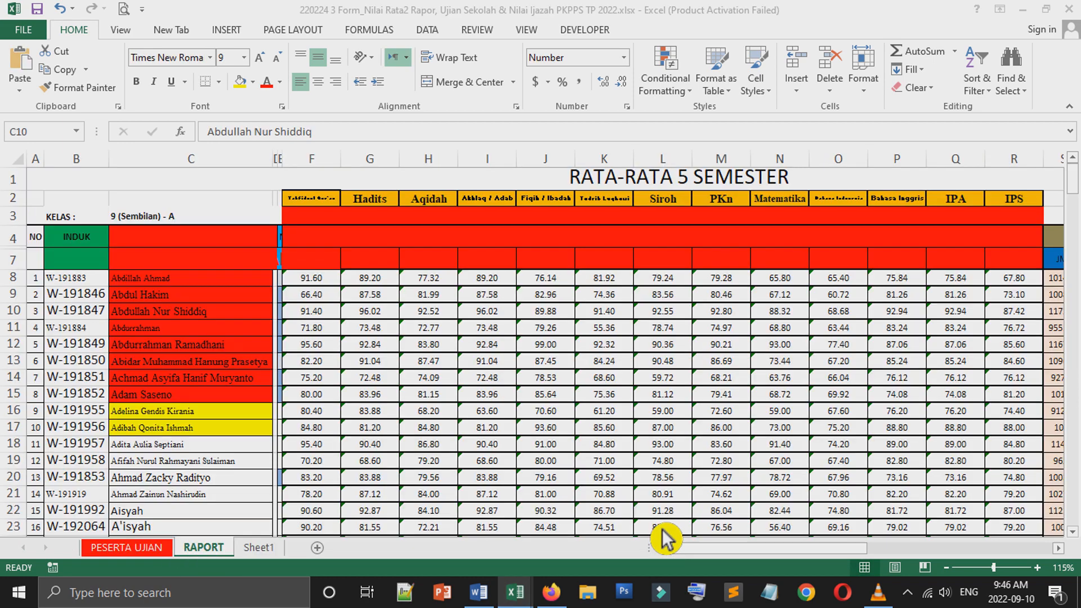
pyautogui.click(189, 416)
pyautogui.scroll(-2, 194, 440)
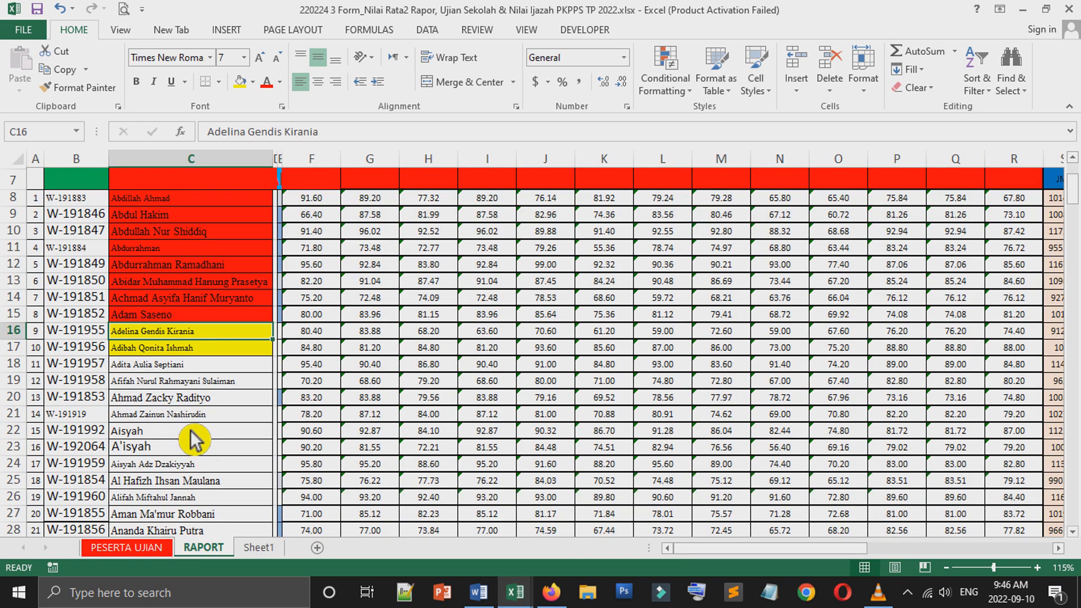
pyautogui.click(209, 389)
pyautogui.scroll(-3, 212, 444)
pyautogui.scroll(-5, 211, 445)
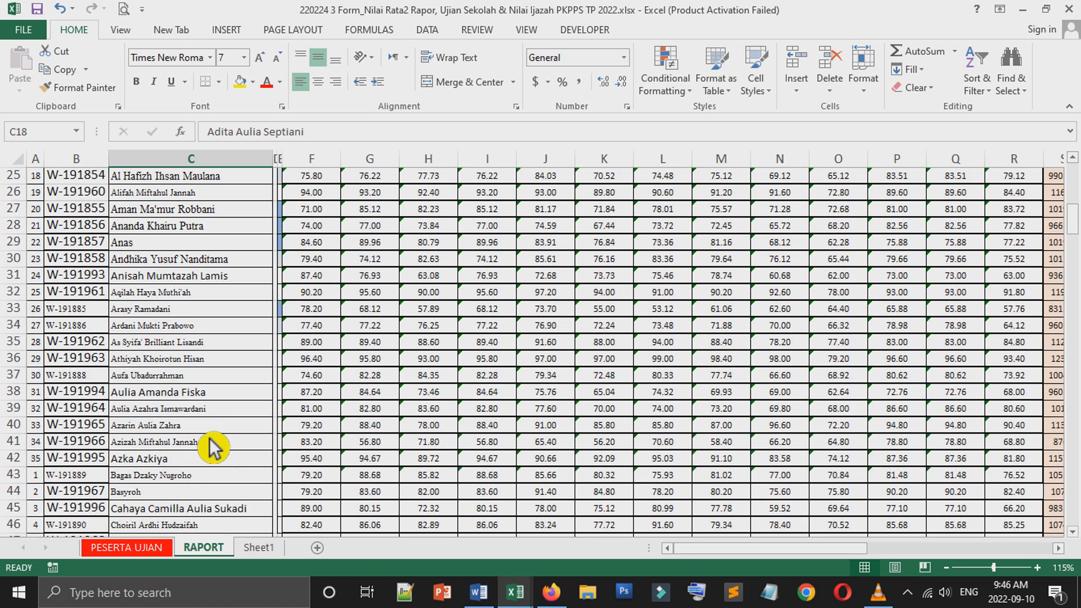
pyautogui.scroll(-2, 219, 493)
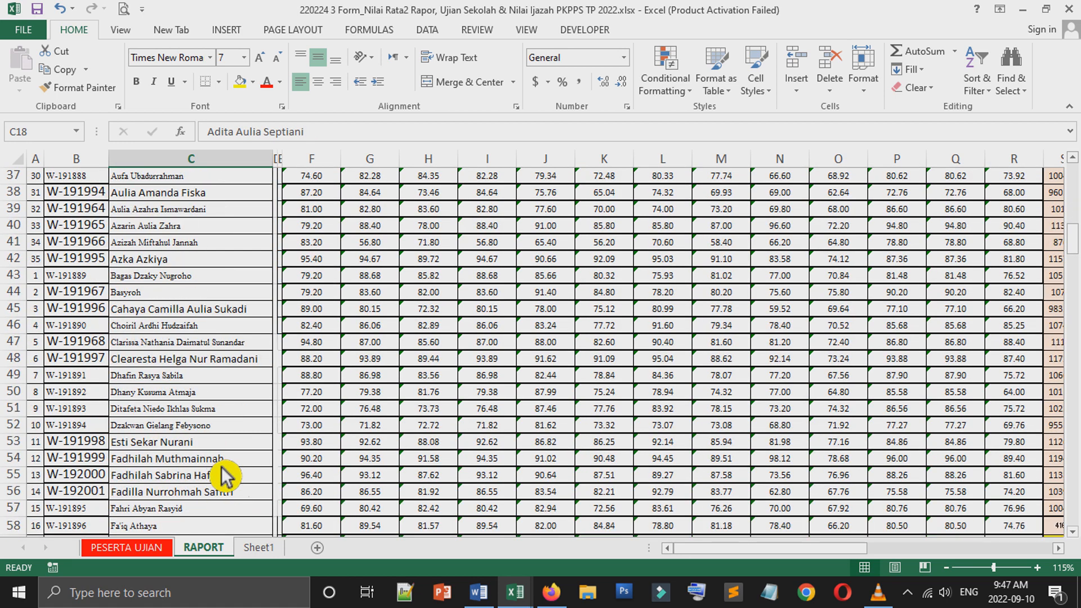
pyautogui.keyDown('shift'); pyautogui.click(219, 516); pyautogui.keyUp('shift')
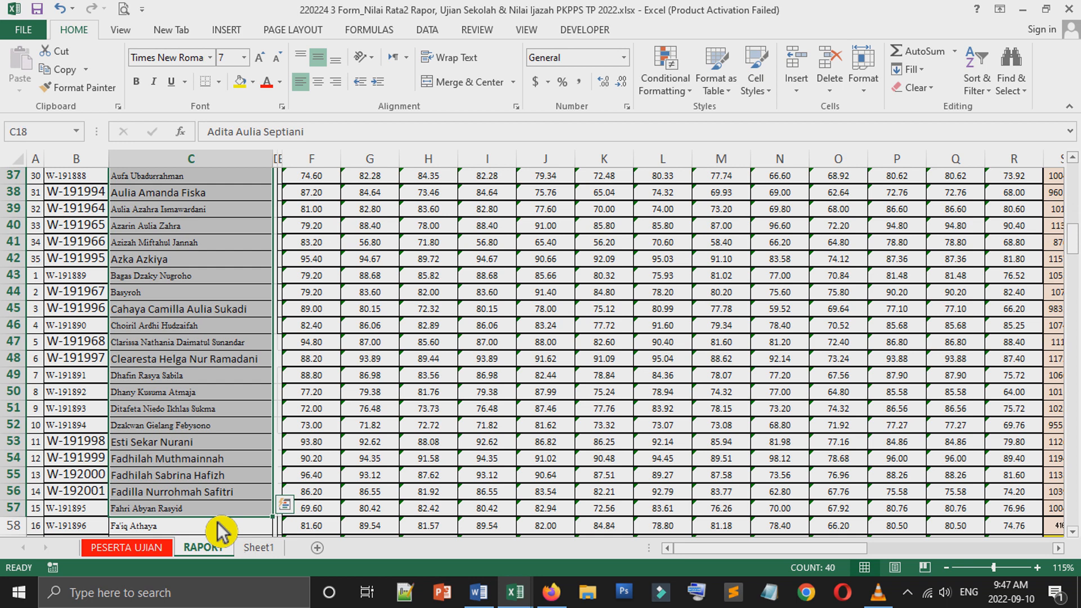
pyautogui.hotkey('ctrl', 'c')
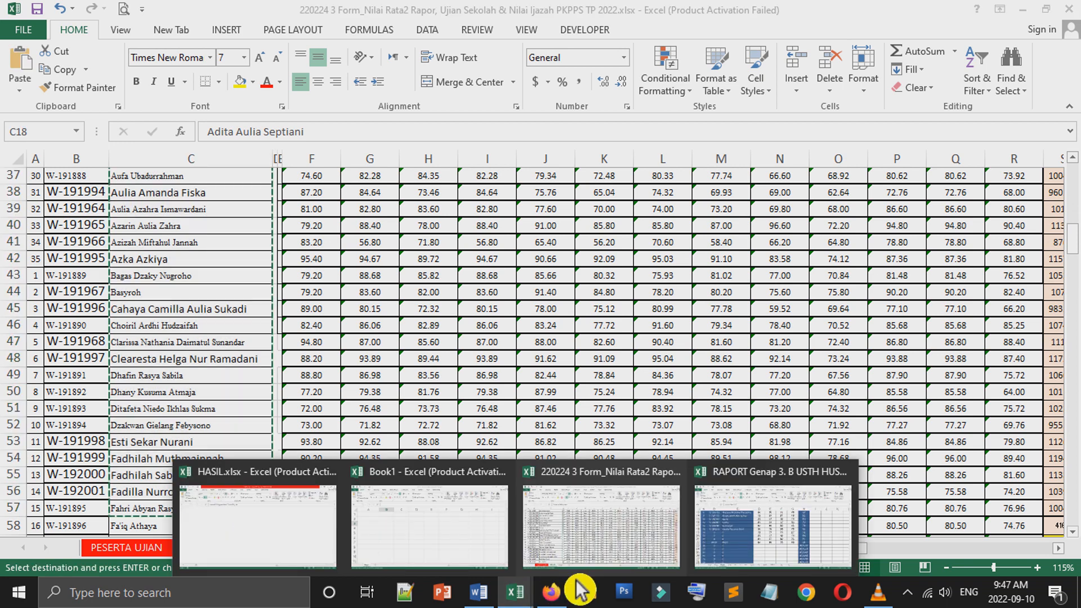
# Step: Return to the "RAPORT Genap 3" workbook and paste the copied names as values into the Nama column from C19 in the Matika sheet
pyautogui.moveTo(528, 603)
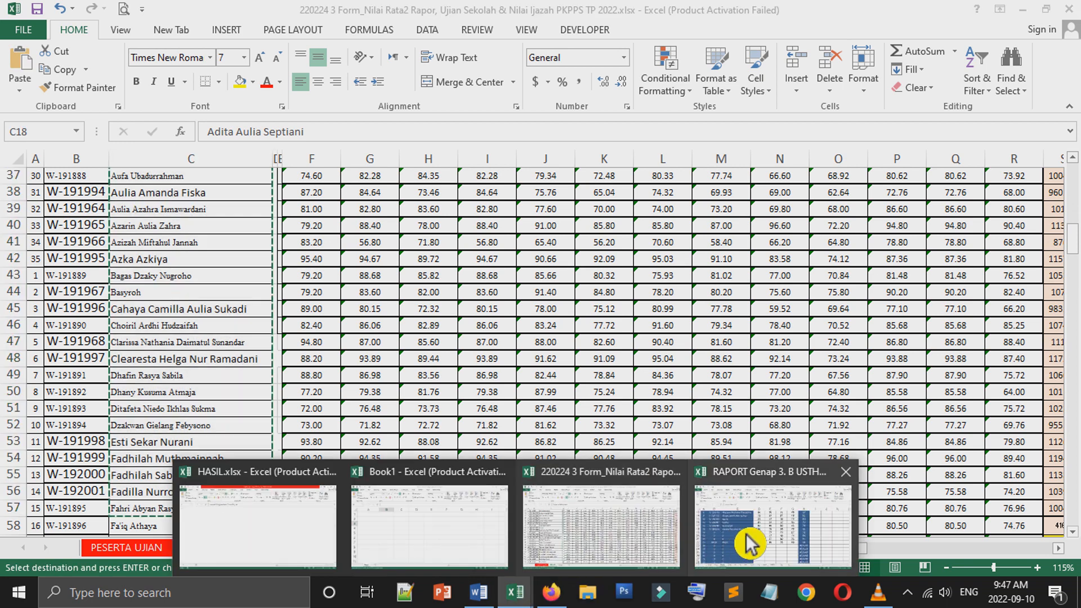
pyautogui.click(748, 536)
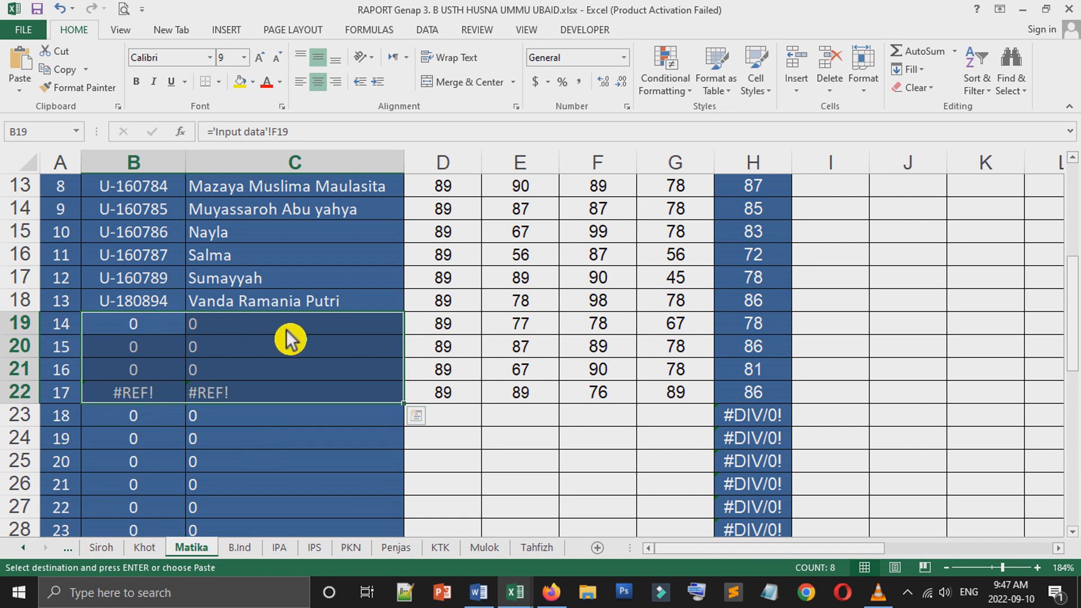
pyautogui.click(254, 326)
pyautogui.click(20, 90)
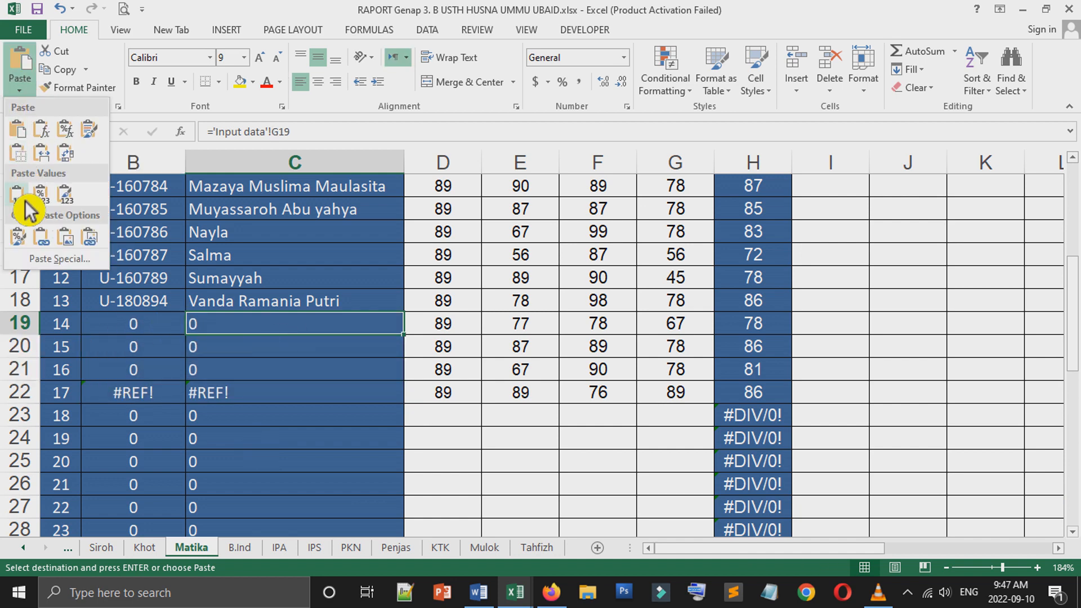
pyautogui.click(26, 208)
pyautogui.scroll(-9, 369, 387)
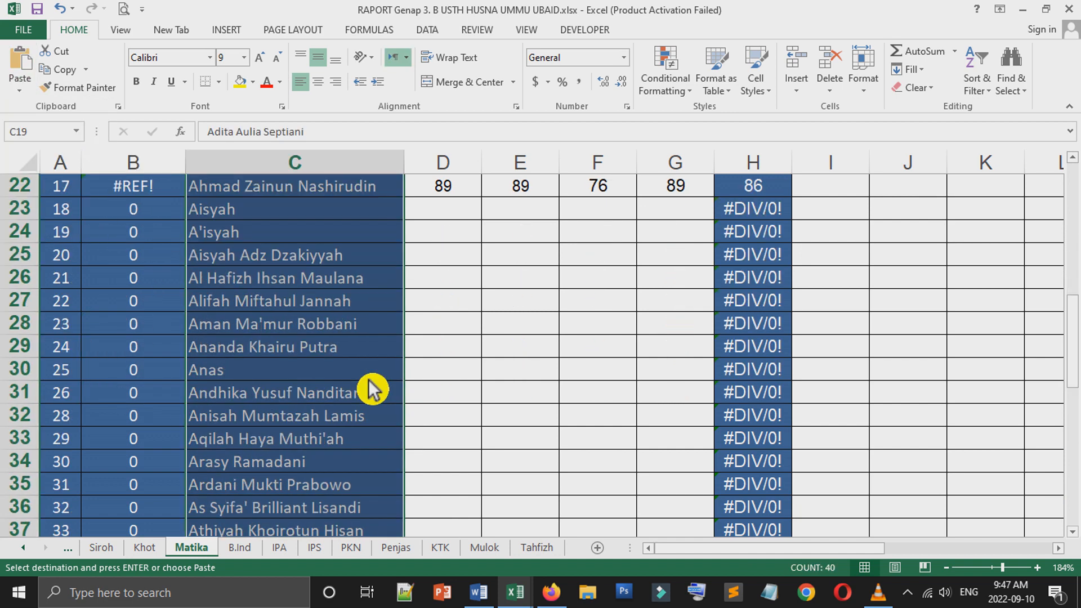
pyautogui.scroll(-3, 371, 390)
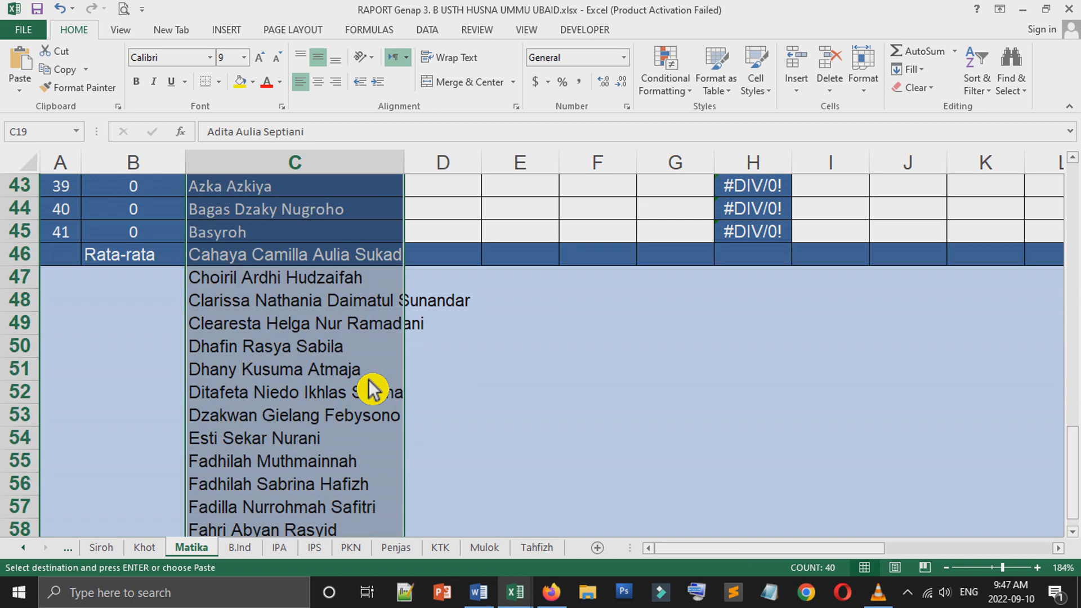
pyautogui.click(370, 389)
pyautogui.scroll(3, 372, 391)
pyautogui.scroll(1, 372, 390)
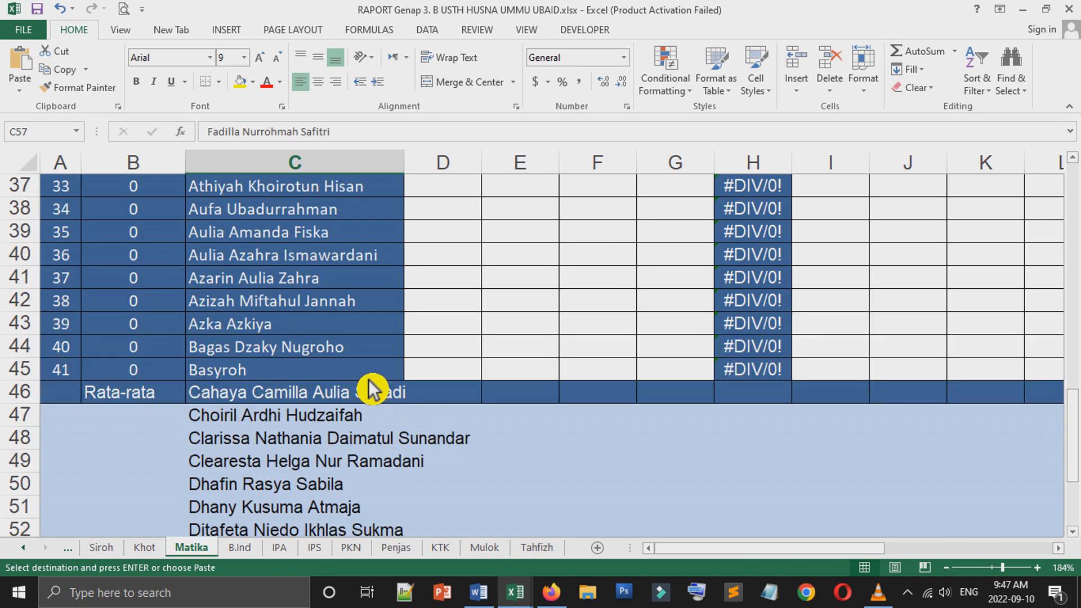
pyautogui.scroll(8, 369, 389)
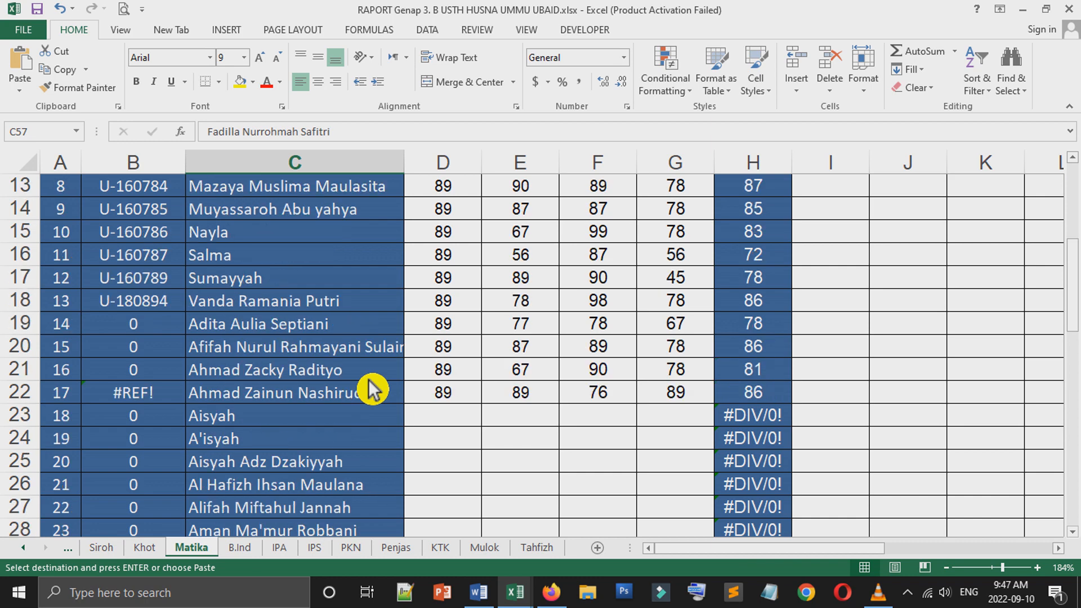
# Step: Fill the No. Induk column down through B22 from the student numbers above it
pyautogui.moveTo(186, 279); pyautogui.dragTo(198, 400)
pyautogui.press('Return')
pyautogui.scroll(-2, 198, 401)
pyautogui.scroll(3, 192, 349)
pyautogui.moveTo(186, 279); pyautogui.dragTo(201, 327)
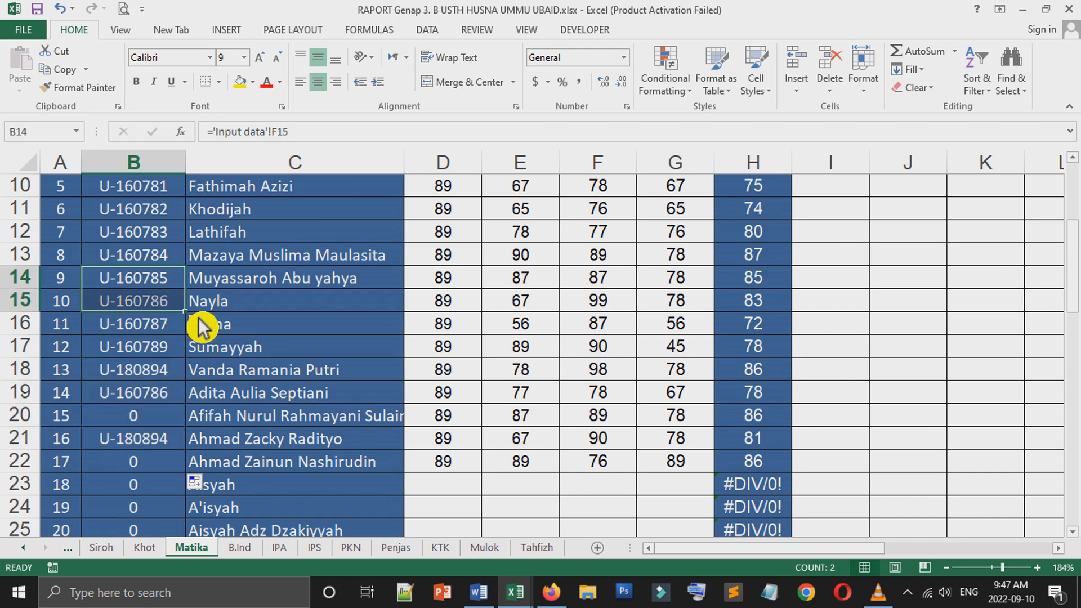
pyautogui.click(176, 288)
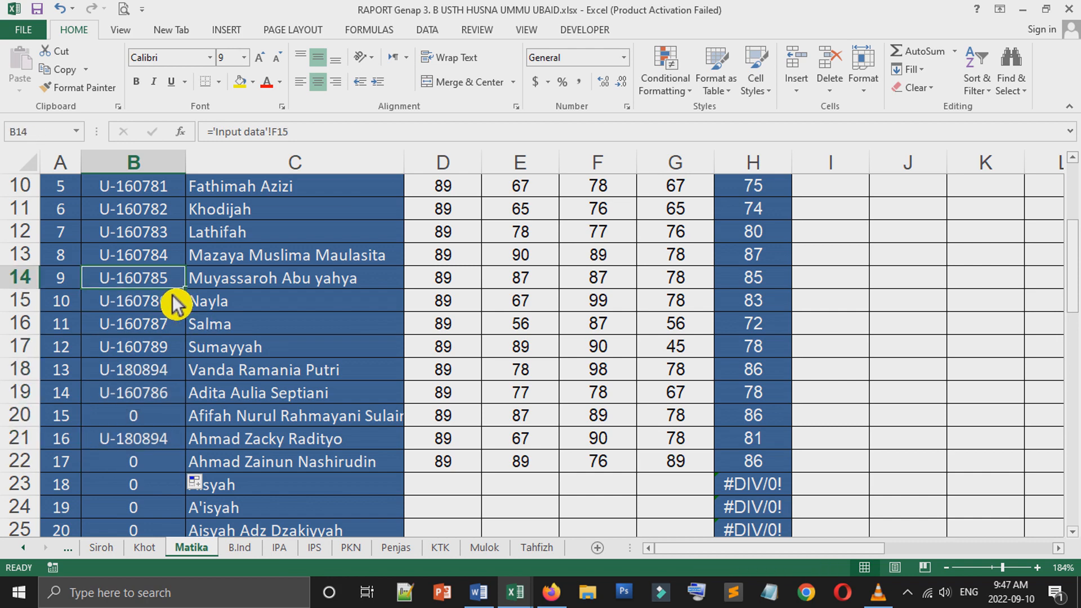
pyautogui.scroll(2, 176, 293)
pyautogui.press('Up')
pyautogui.press('Up')
pyautogui.press('Up')
pyautogui.press('Up')
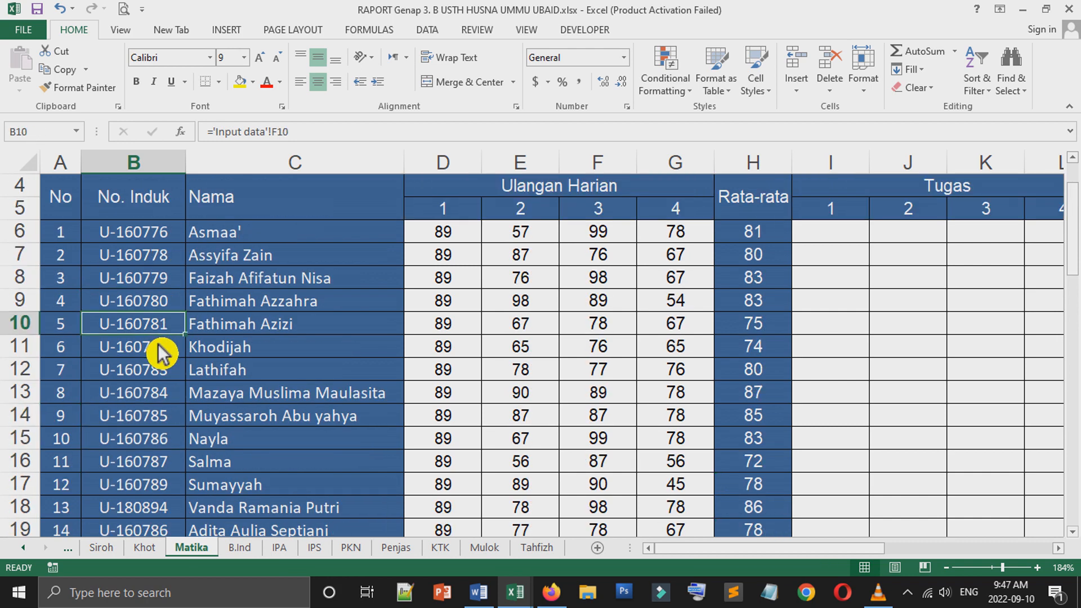
pyautogui.hotkey('ctrl', 'c')
pyautogui.scroll(-2, 160, 351)
pyautogui.scroll(2, 157, 273)
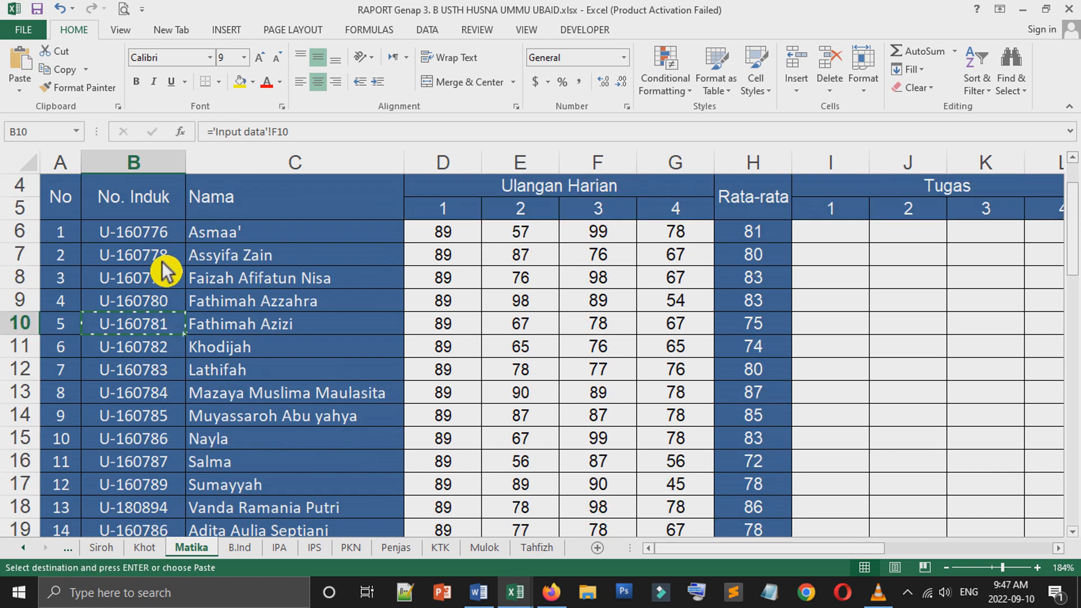
# Step: Copy the No. Induk entries in B6:B13 and paste them as values into the No. Induk column from B20
pyautogui.press('Up')
pyautogui.press('Up')
pyautogui.press('Up')
pyautogui.press('Up')
pyautogui.hotkey('ctrl', 'c')
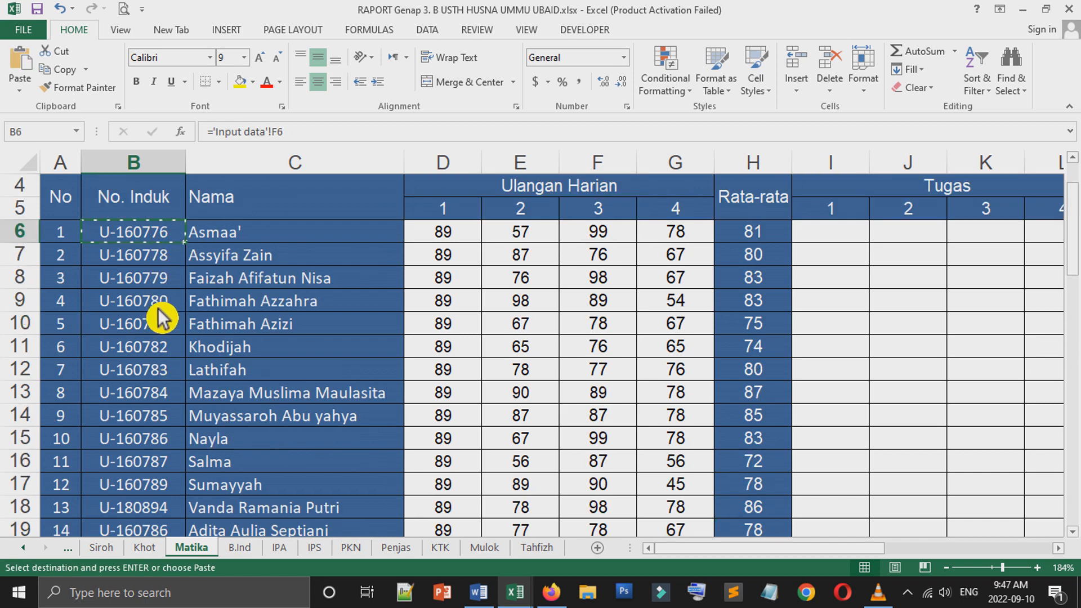
pyautogui.moveTo(157, 255); pyautogui.dragTo(160, 401)
pyautogui.scroll(-4, 160, 401)
pyautogui.click(158, 284)
pyautogui.click(20, 87)
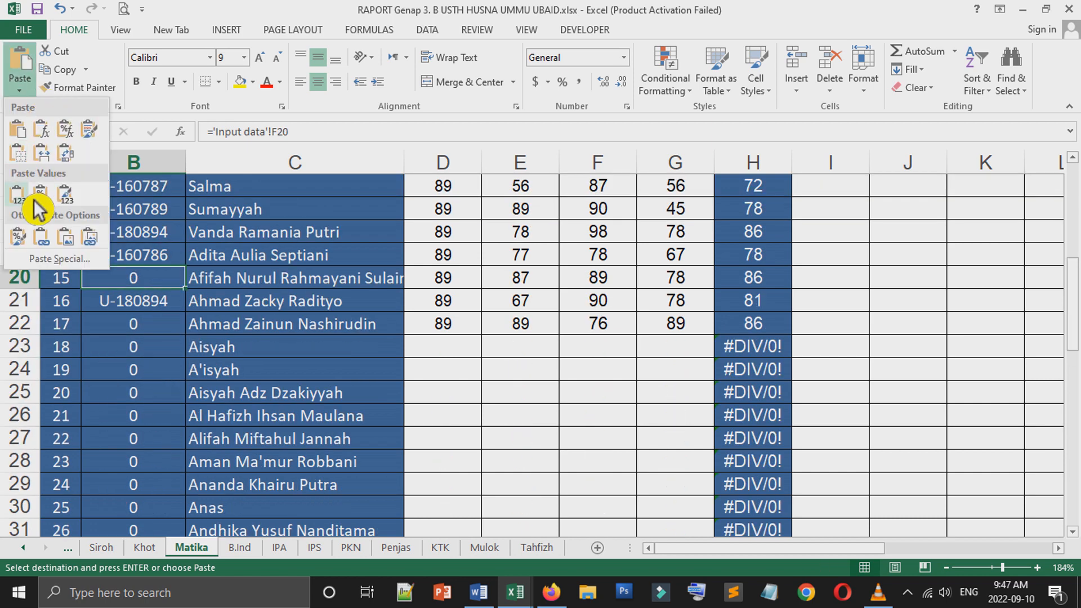
pyautogui.click(17, 193)
# Step: Paste the copied No. Induk entries as values again from B28 and from B36
pyautogui.scroll(-2, 90, 305)
pyautogui.click(108, 326)
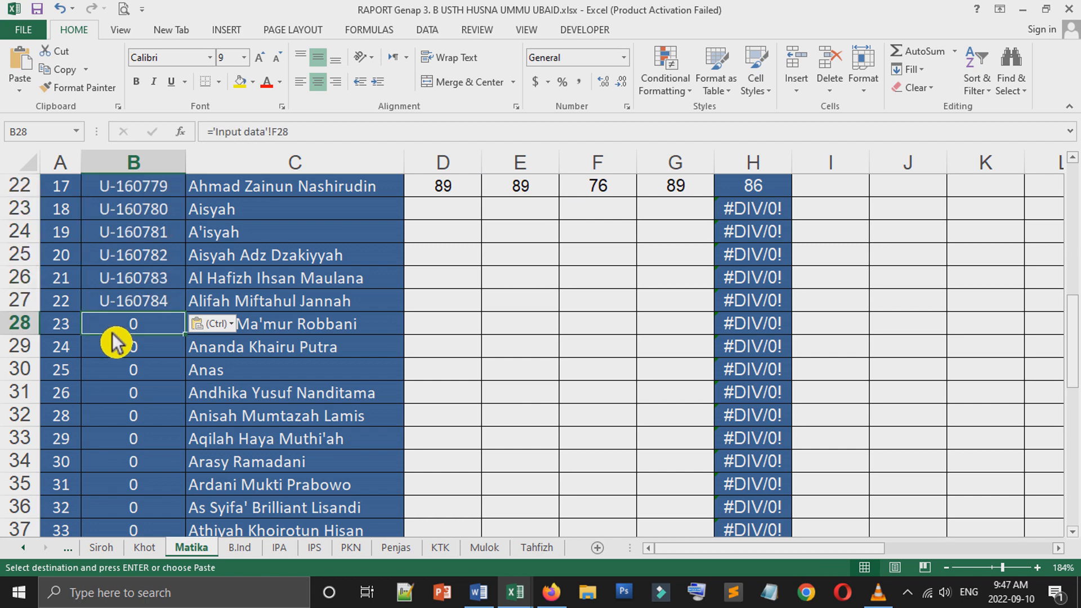
pyautogui.click(20, 88)
pyautogui.click(35, 198)
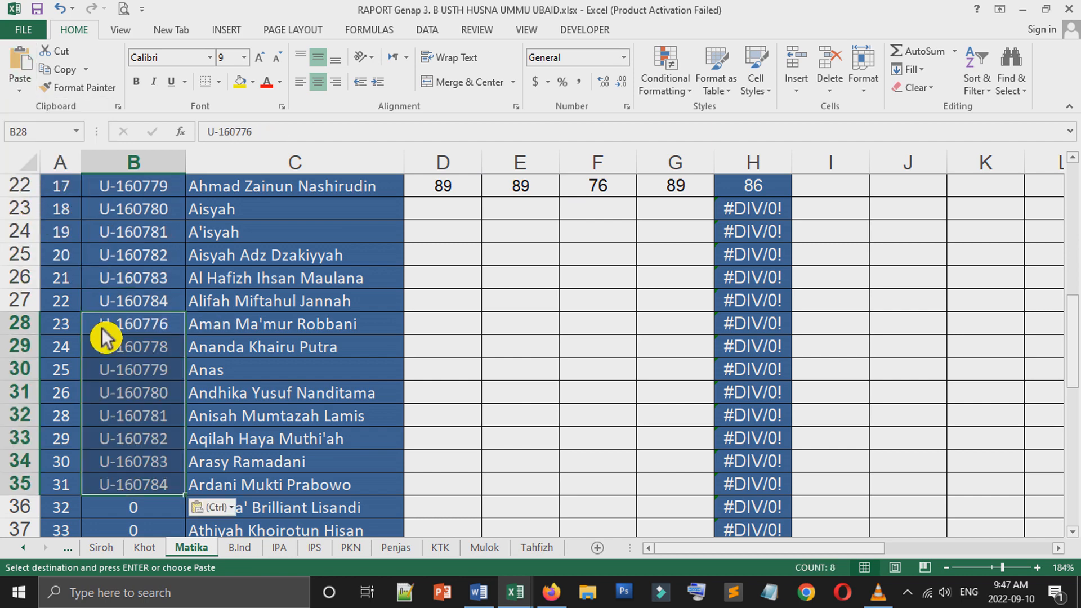
pyautogui.scroll(-3, 113, 343)
pyautogui.click(132, 300)
pyautogui.click(19, 88)
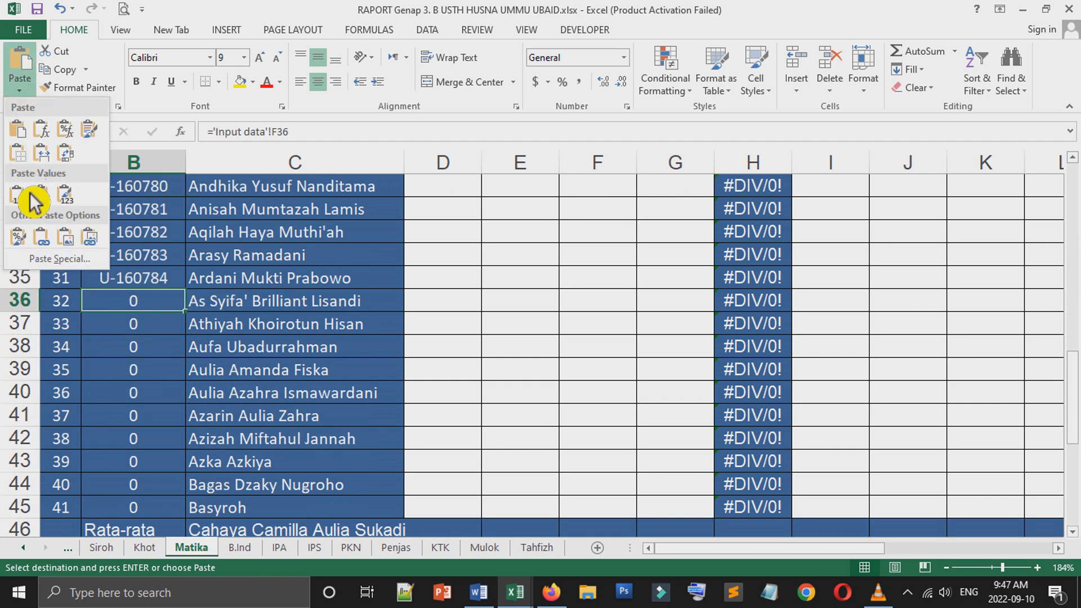
pyautogui.click(34, 197)
pyautogui.scroll(-3, 136, 338)
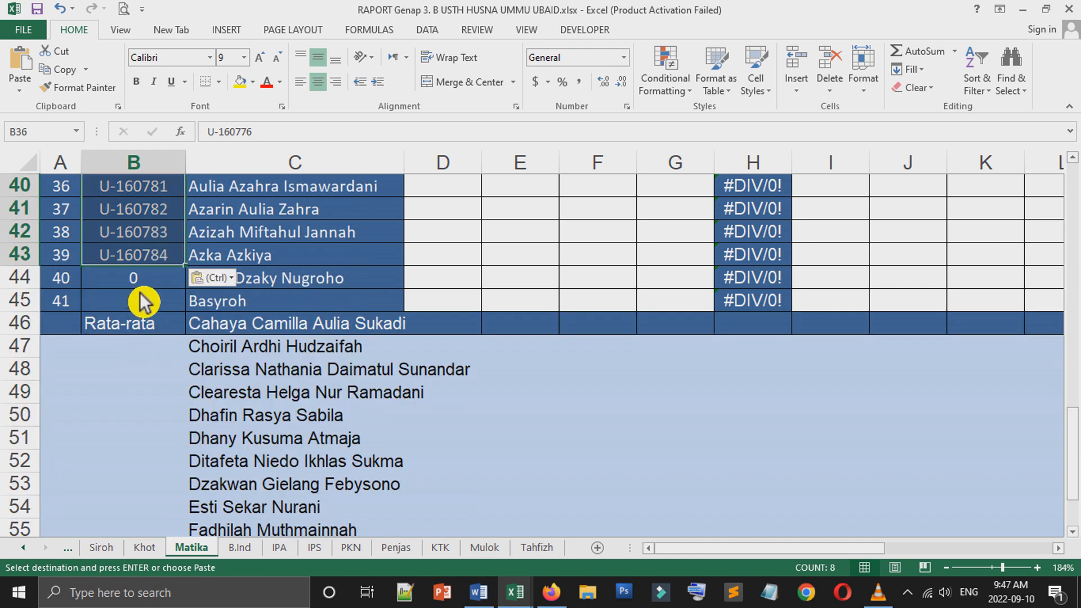
pyautogui.scroll(3, 145, 315)
pyautogui.scroll(-2, 143, 303)
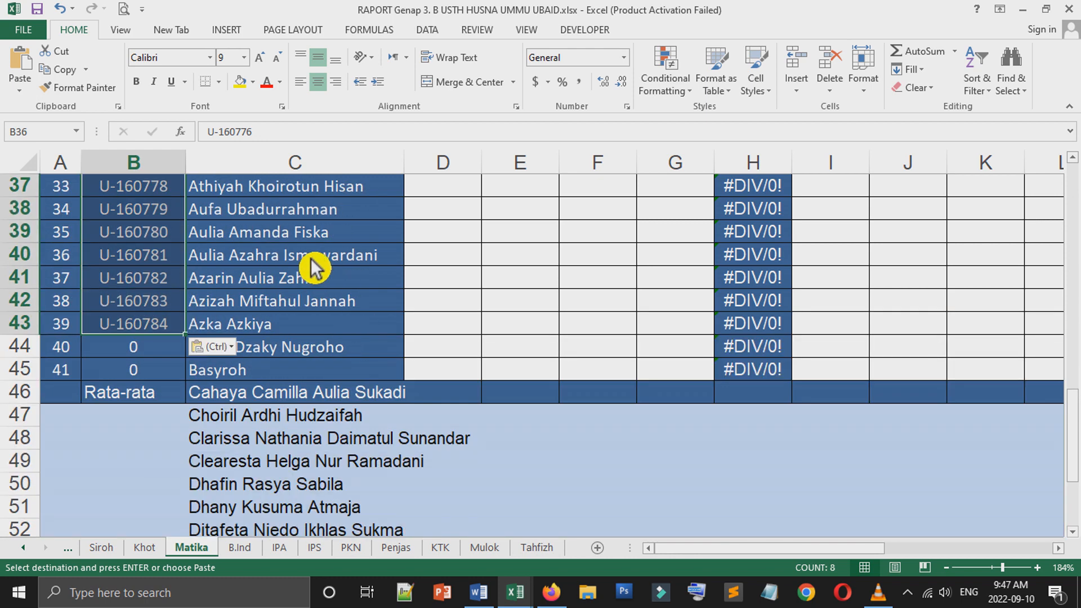
# Step: Examine the Ulangan Harian grades and the Rata-rata column alongside the student list, from the sheet's headings down to row 23
pyautogui.scroll(7, 310, 267)
pyautogui.click(459, 352)
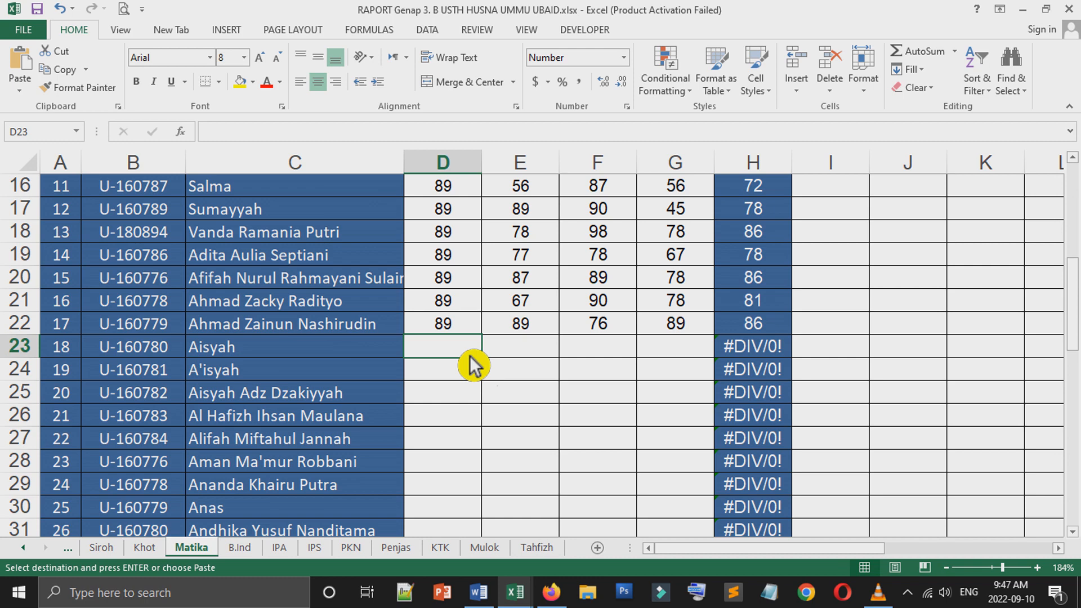
pyautogui.scroll(5, 467, 352)
pyautogui.scroll(-2, 473, 387)
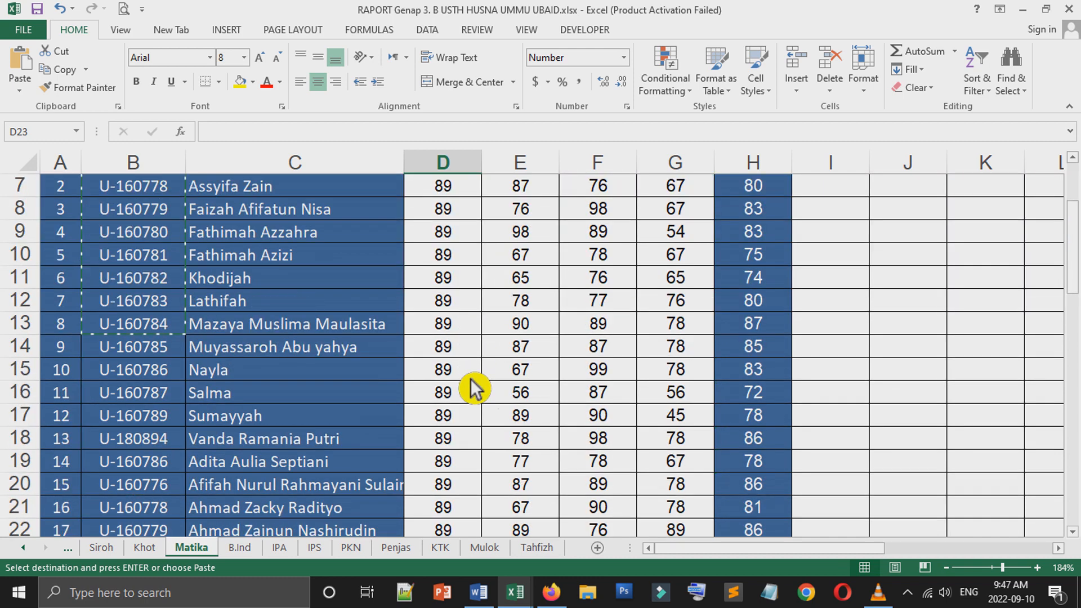
pyautogui.scroll(-1, 473, 388)
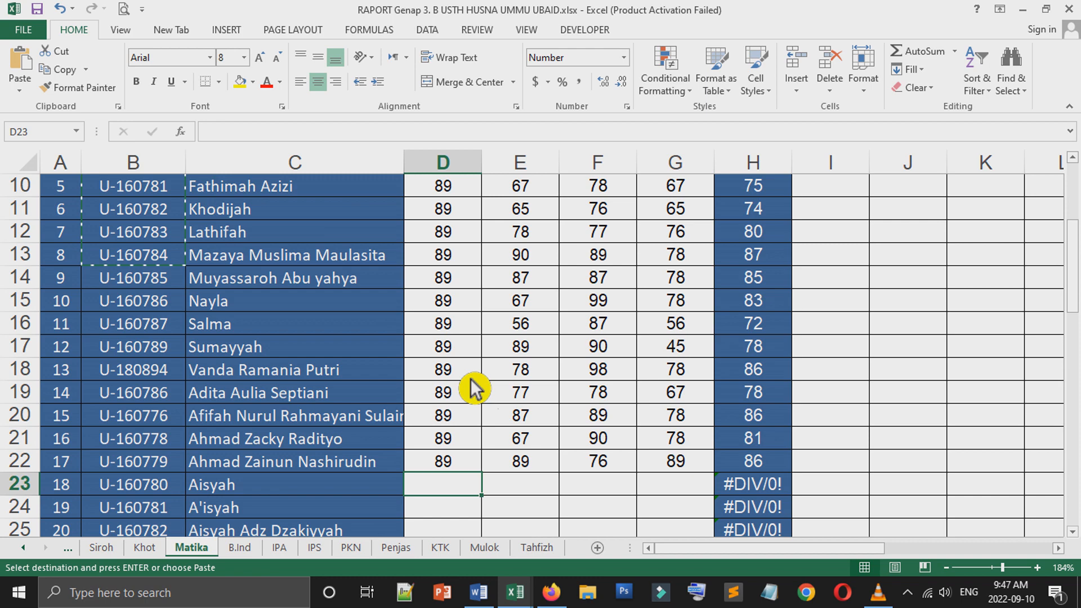
pyautogui.scroll(3, 473, 387)
pyautogui.scroll(3, 473, 387)
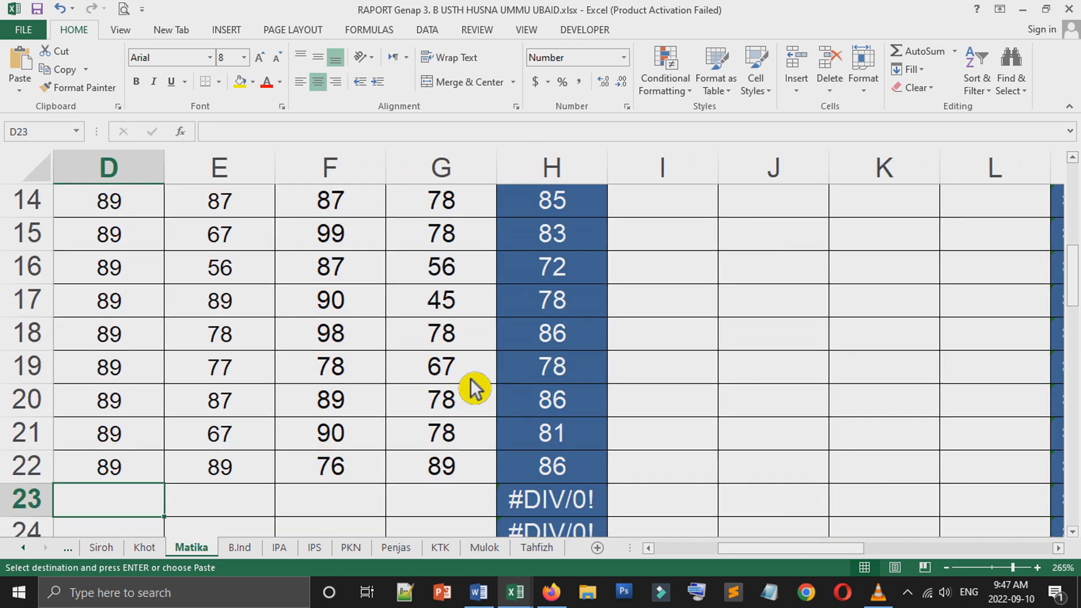
pyautogui.scroll(3, 676, 490)
pyautogui.moveTo(850, 552); pyautogui.dragTo(786, 552)
pyautogui.scroll(3, 506, 415)
pyautogui.scroll(-3, 507, 415)
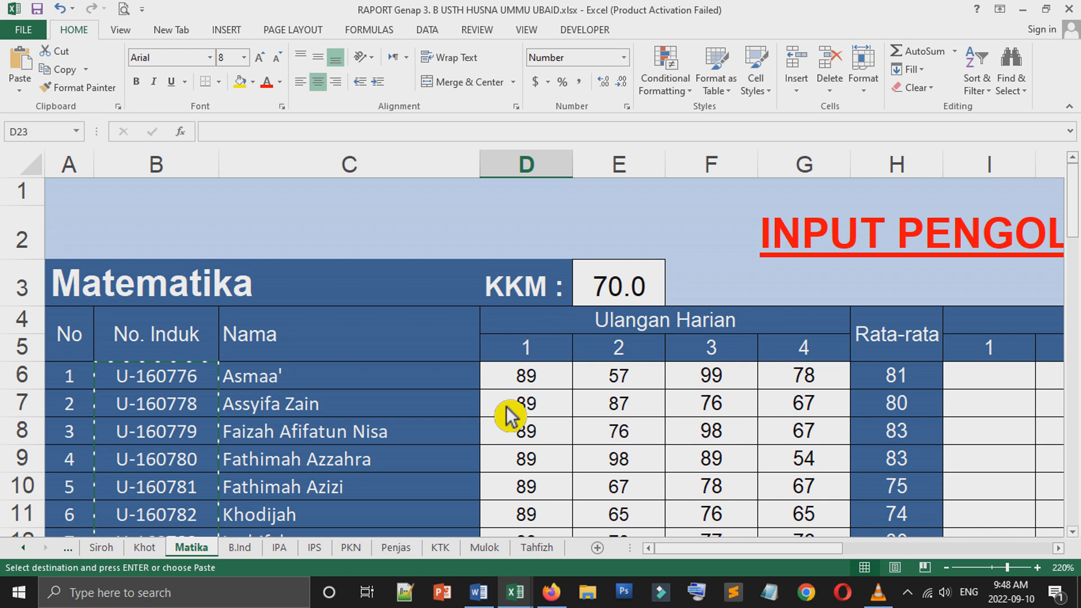
# Step: Enter 90 as the first Ulangan Harian grade of student number 18 in D23
pyautogui.click(560, 416)
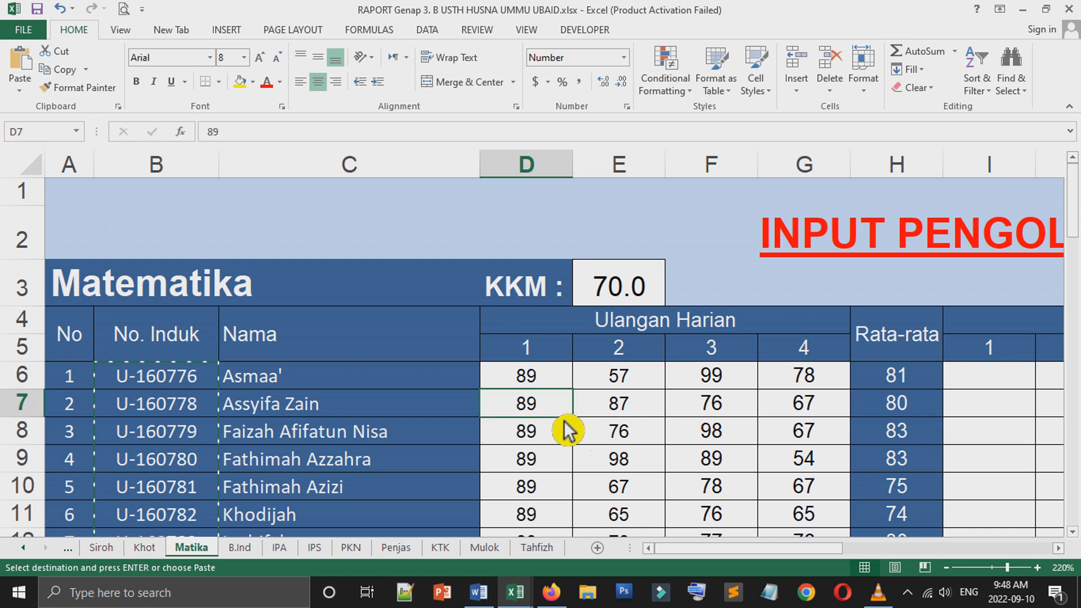
pyautogui.scroll(-5, 563, 422)
pyautogui.scroll(-2, 565, 421)
pyautogui.click(564, 421)
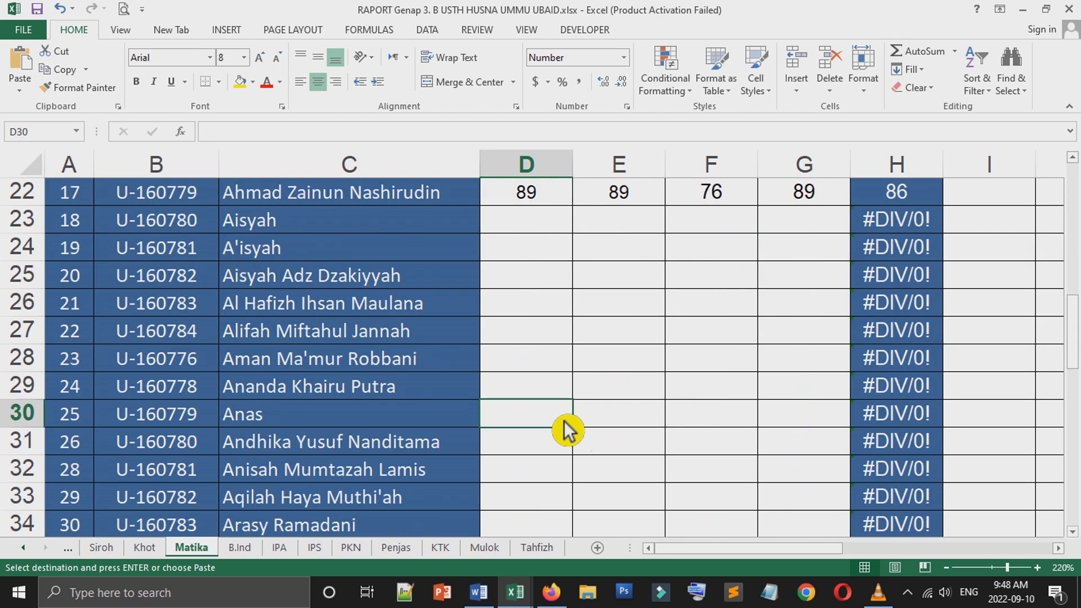
pyautogui.scroll(2, 565, 420)
pyautogui.click(567, 364)
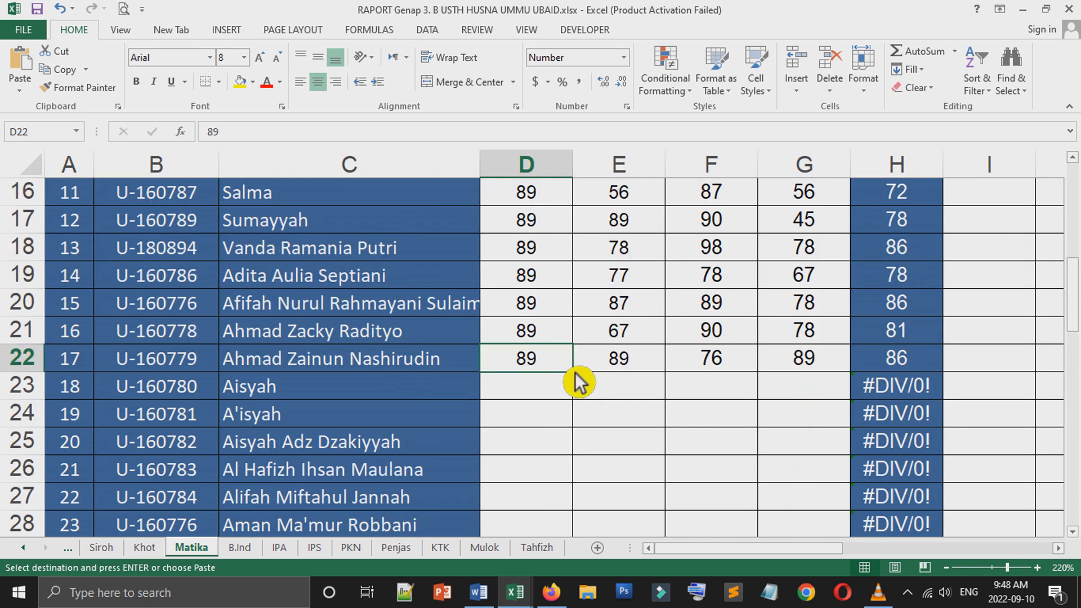
pyautogui.press('Down')
pyautogui.write('90')
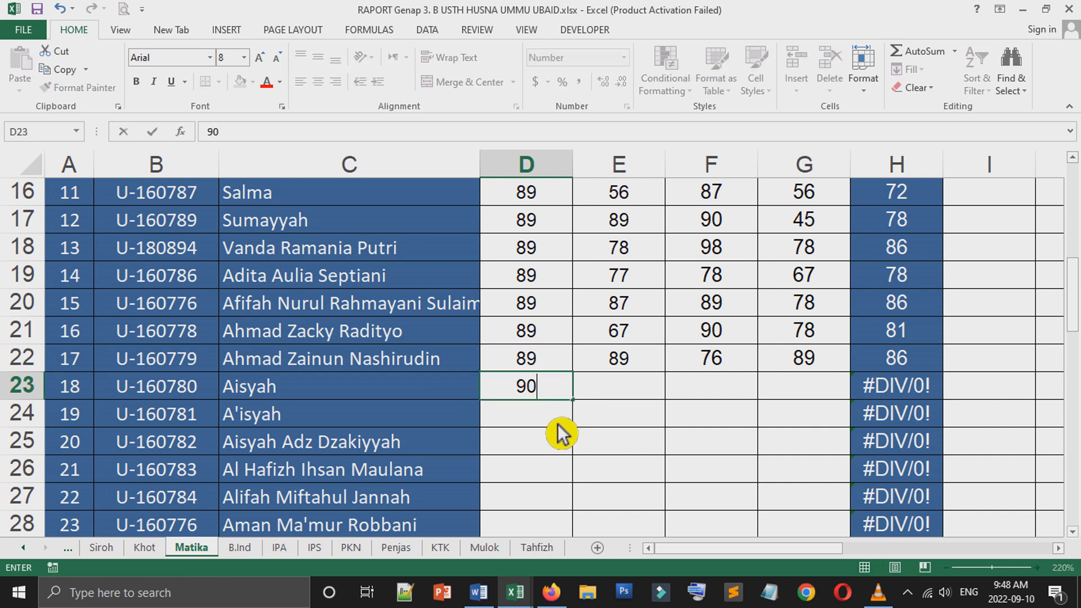
pyautogui.press('Return')
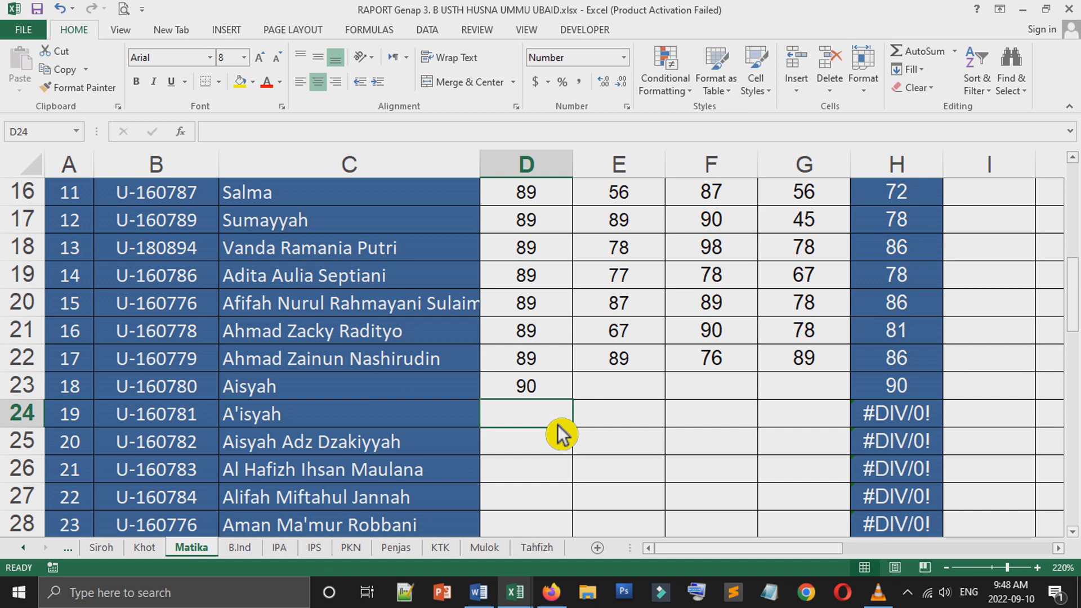
# Step: Fill the grade in D23 down through D26
pyautogui.click(546, 480)
pyautogui.click(564, 395)
pyautogui.moveTo(573, 400); pyautogui.dragTo(579, 465)
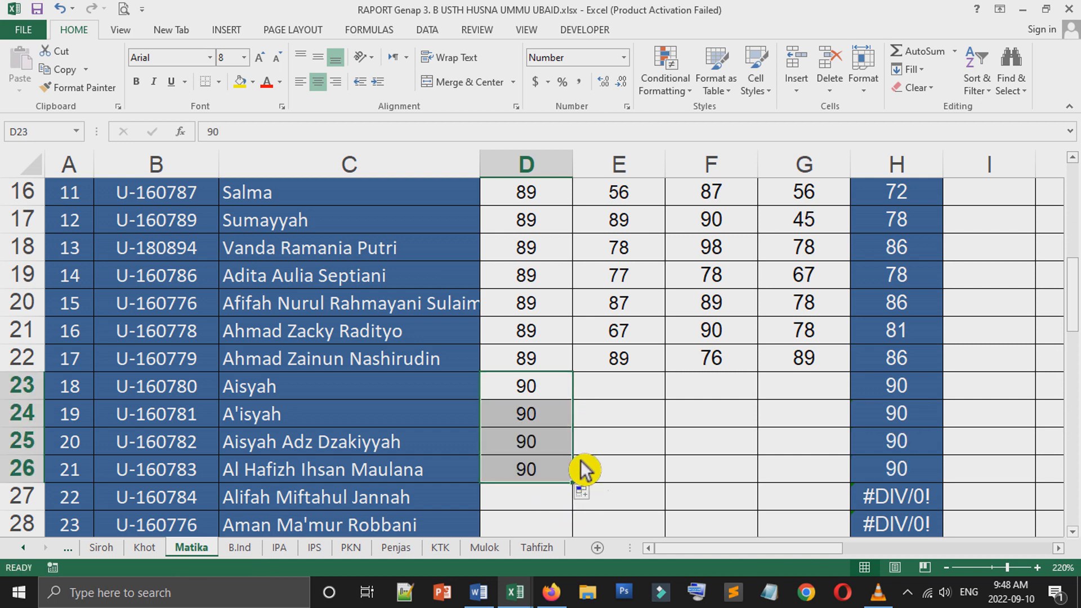
pyautogui.click(622, 370)
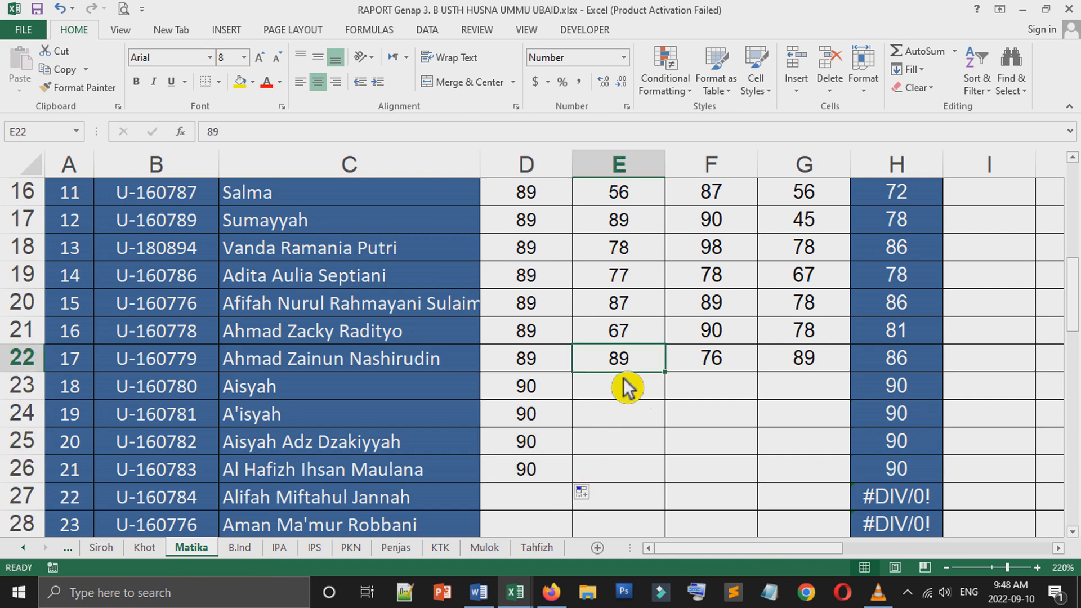
pyautogui.click(541, 395)
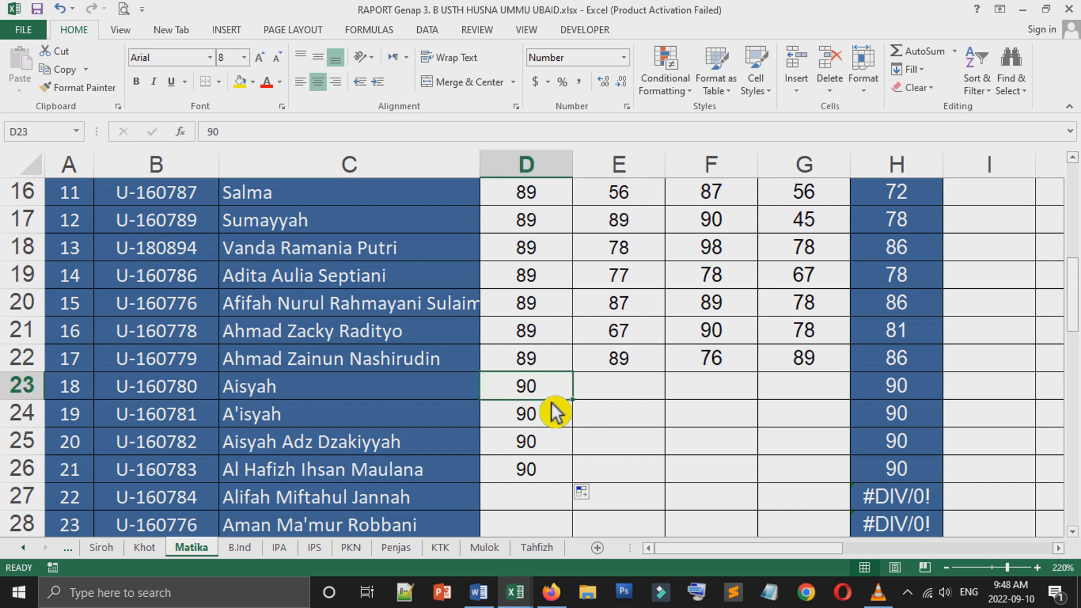
pyautogui.click(635, 367)
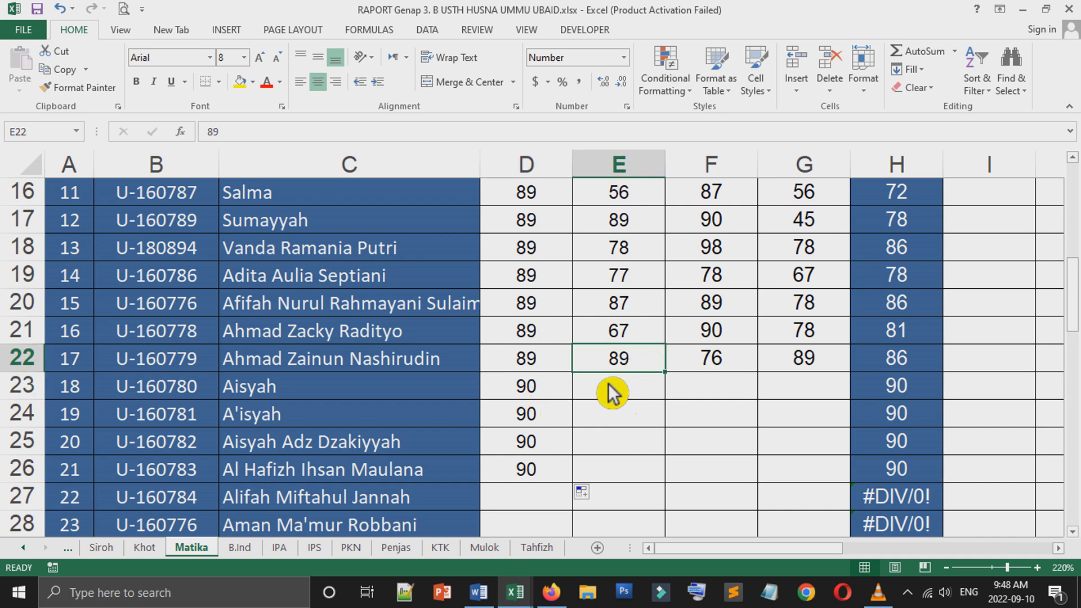
pyautogui.click(564, 394)
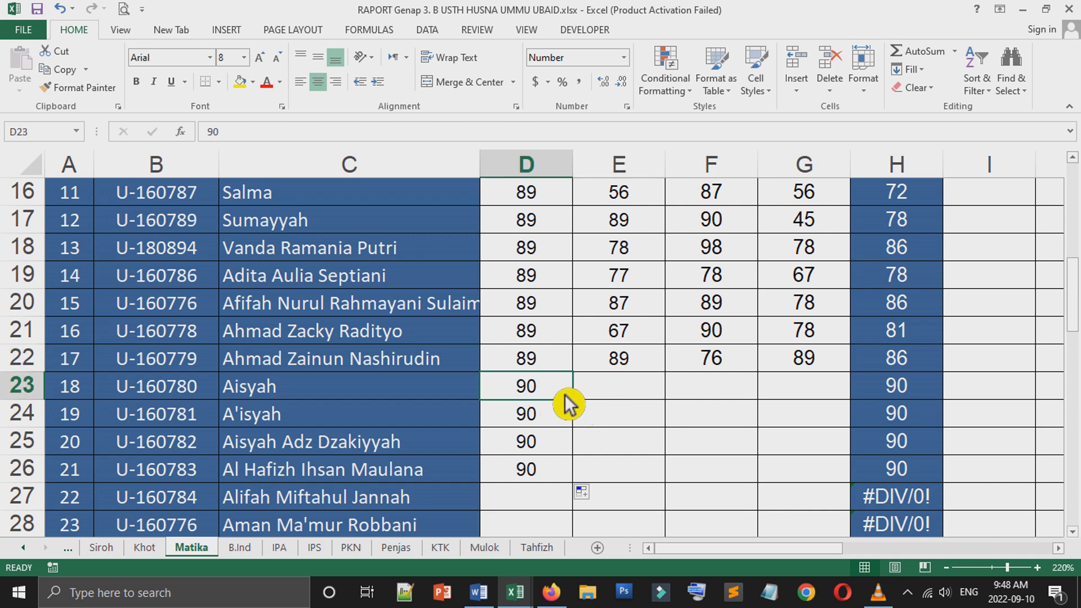
pyautogui.click(617, 381)
pyautogui.click(607, 370)
pyautogui.rightClick(607, 370)
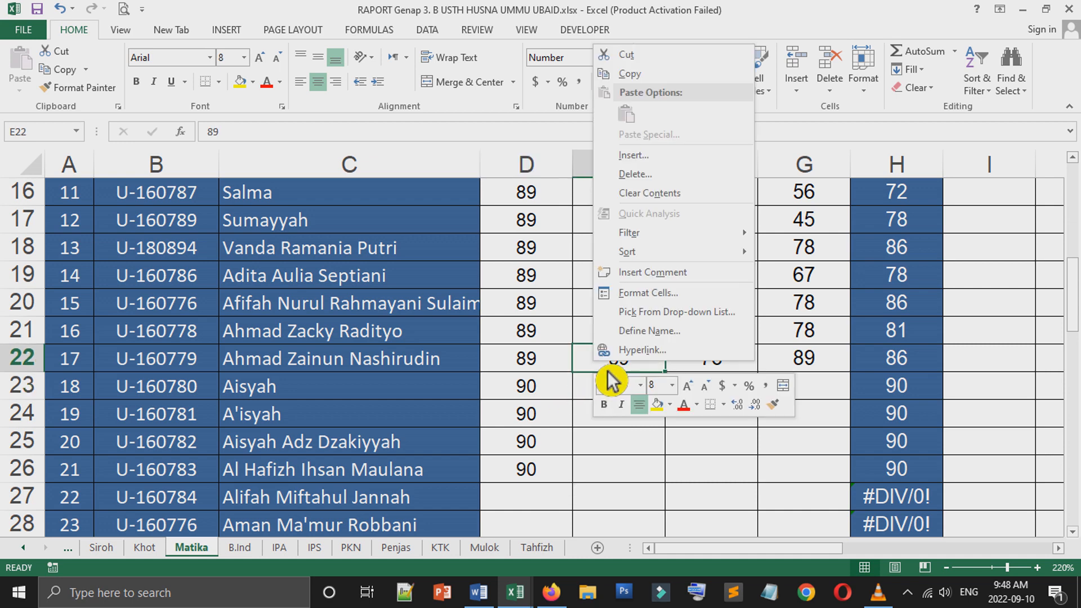
pyautogui.click(586, 379)
pyautogui.click(559, 419)
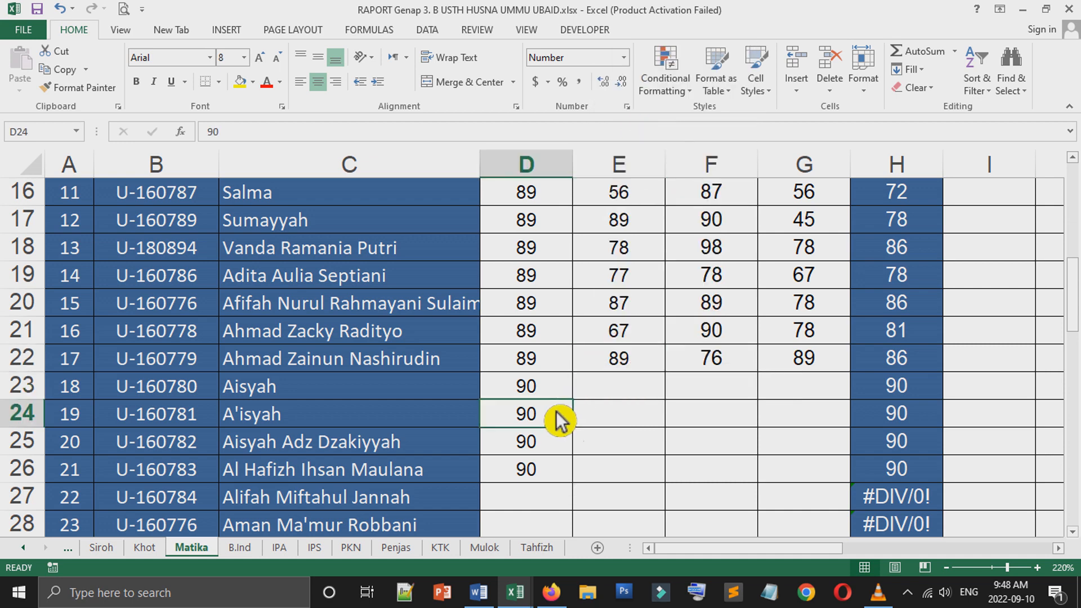
pyautogui.press('Up')
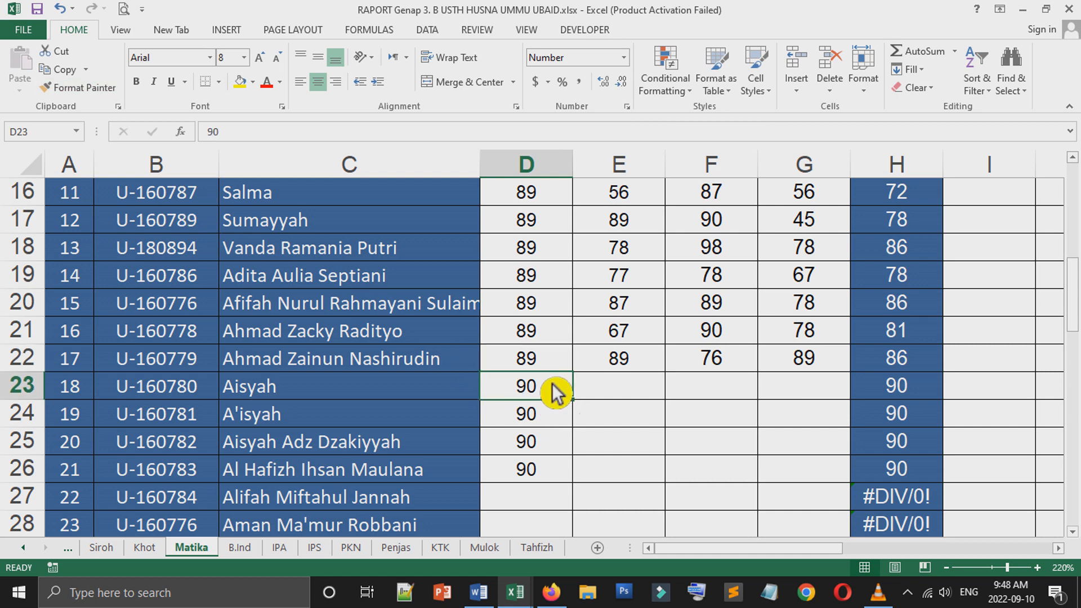
pyautogui.click(548, 308)
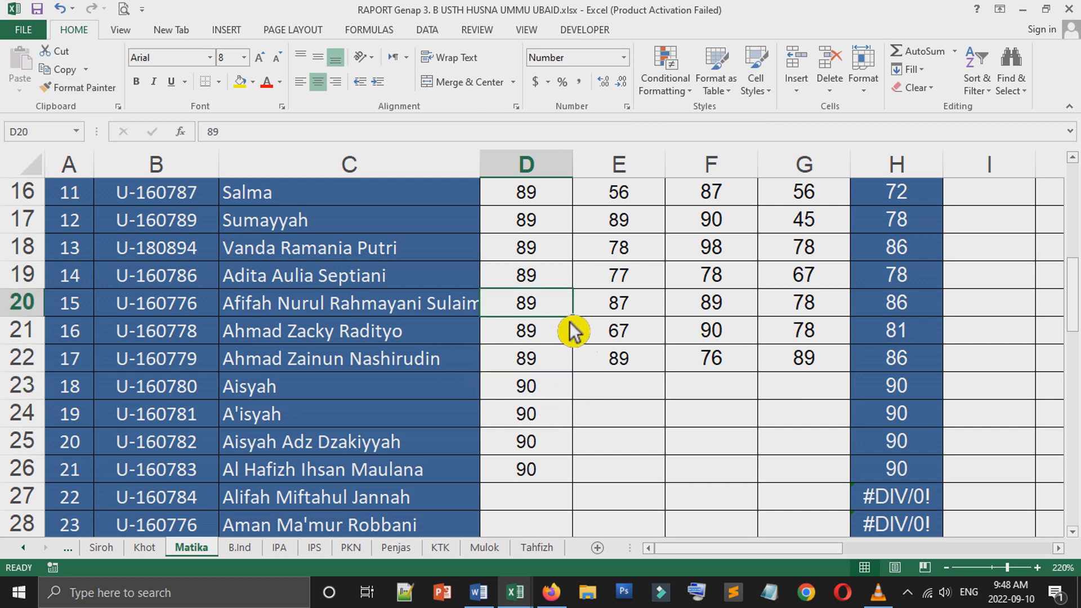
pyautogui.click(572, 255)
pyautogui.click(620, 259)
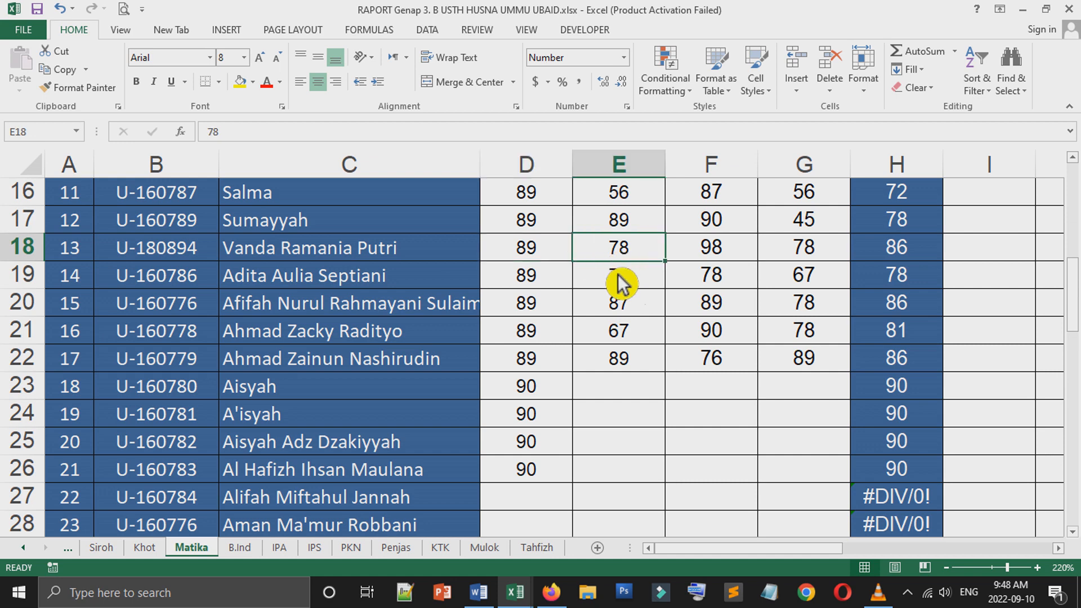
pyautogui.click(626, 338)
pyautogui.rightClick(627, 342)
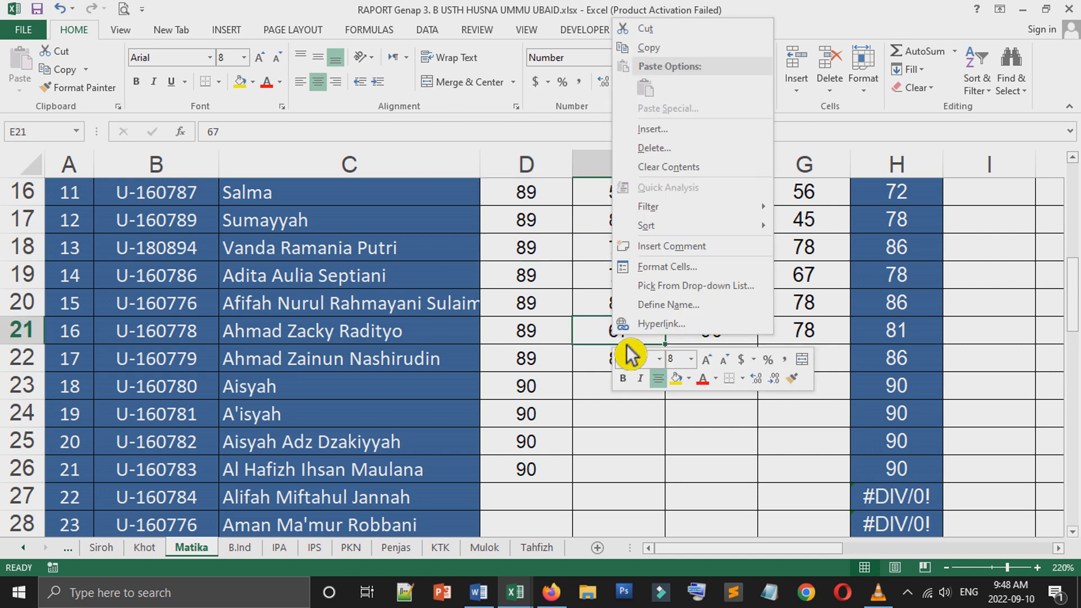
pyautogui.click(653, 48)
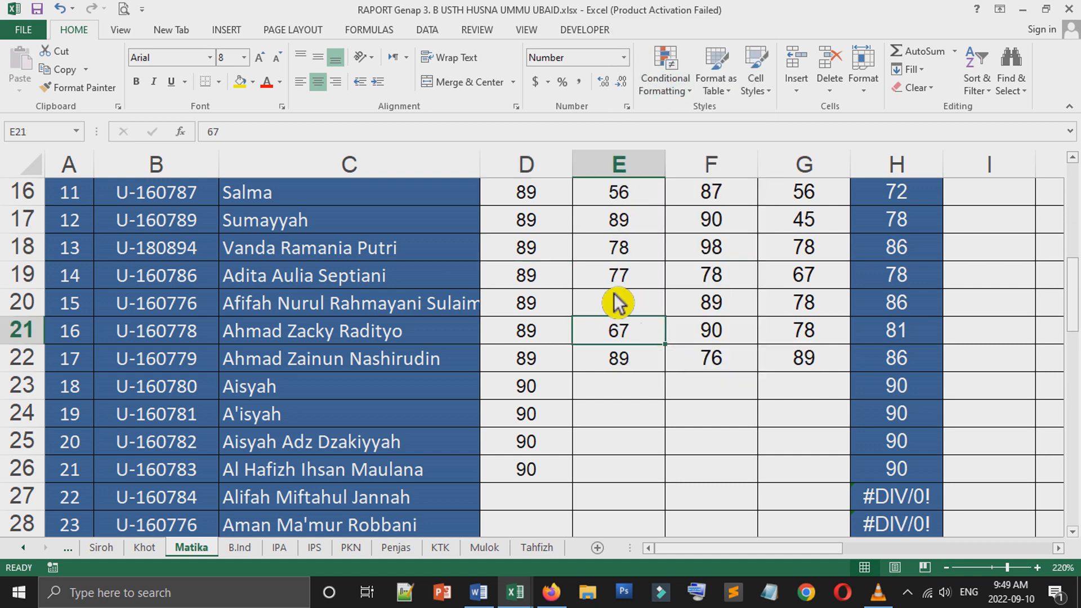
pyautogui.click(544, 287)
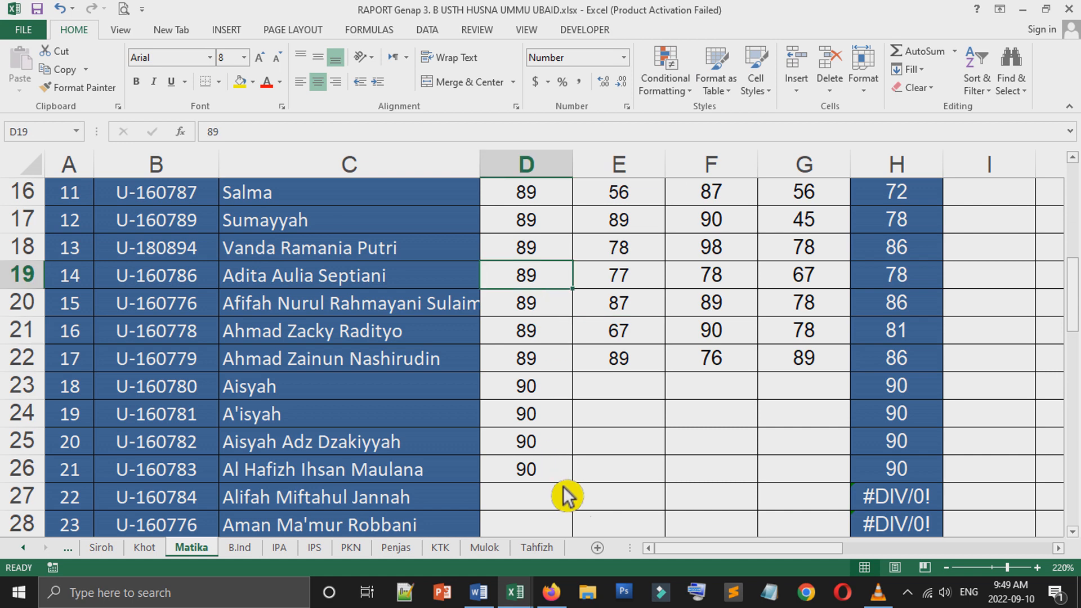
pyautogui.click(562, 469)
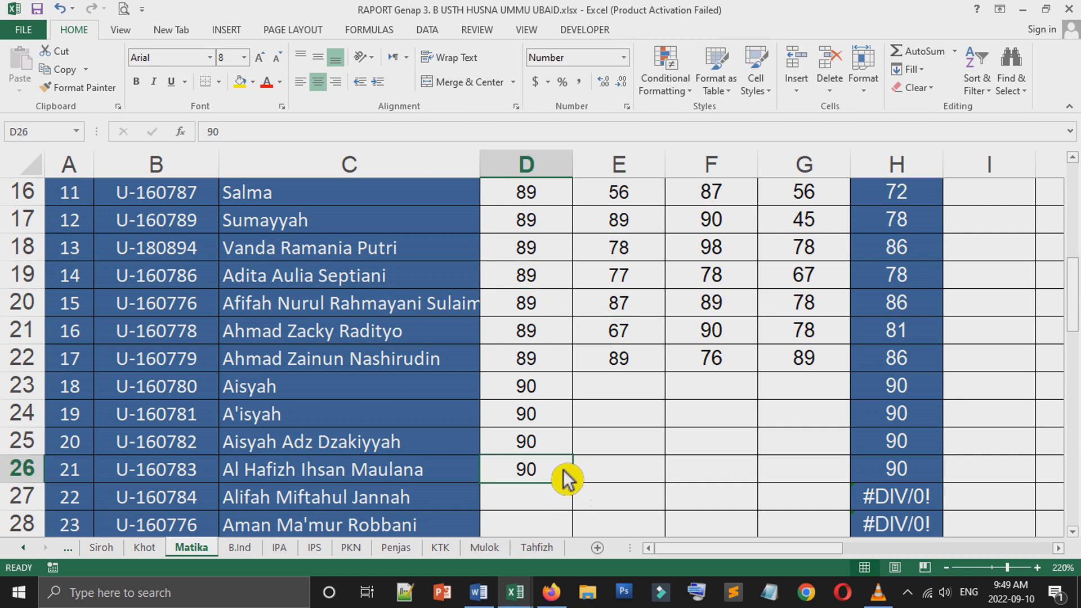
# Step: Fill the grades in E22 and E19 leftward into D22 and D19
pyautogui.click(623, 365)
pyautogui.moveTo(665, 372); pyautogui.dragTo(544, 389)
pyautogui.click(569, 368)
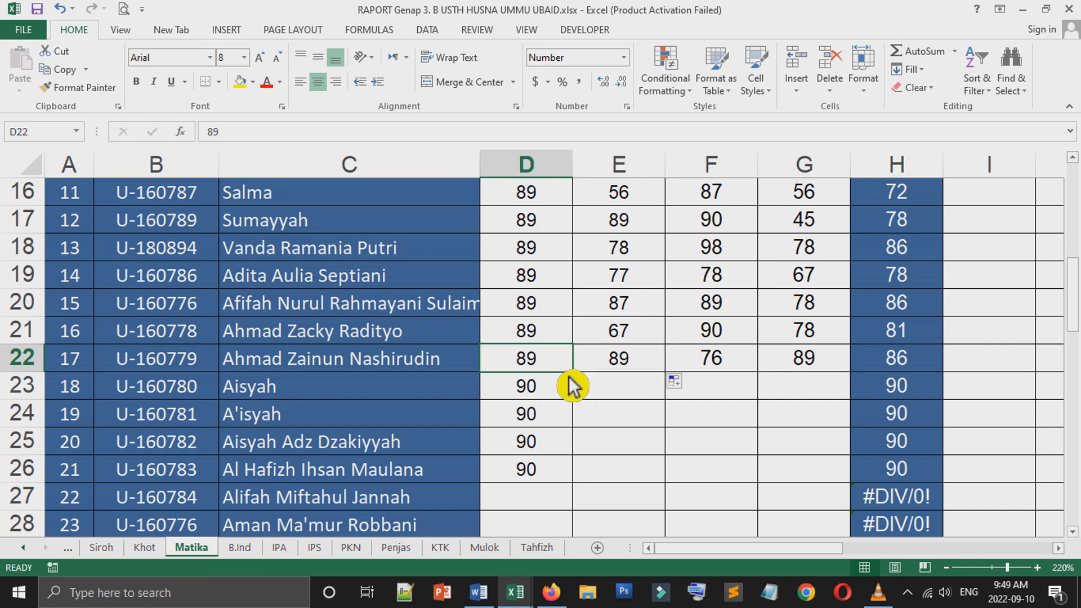
pyautogui.click(570, 335)
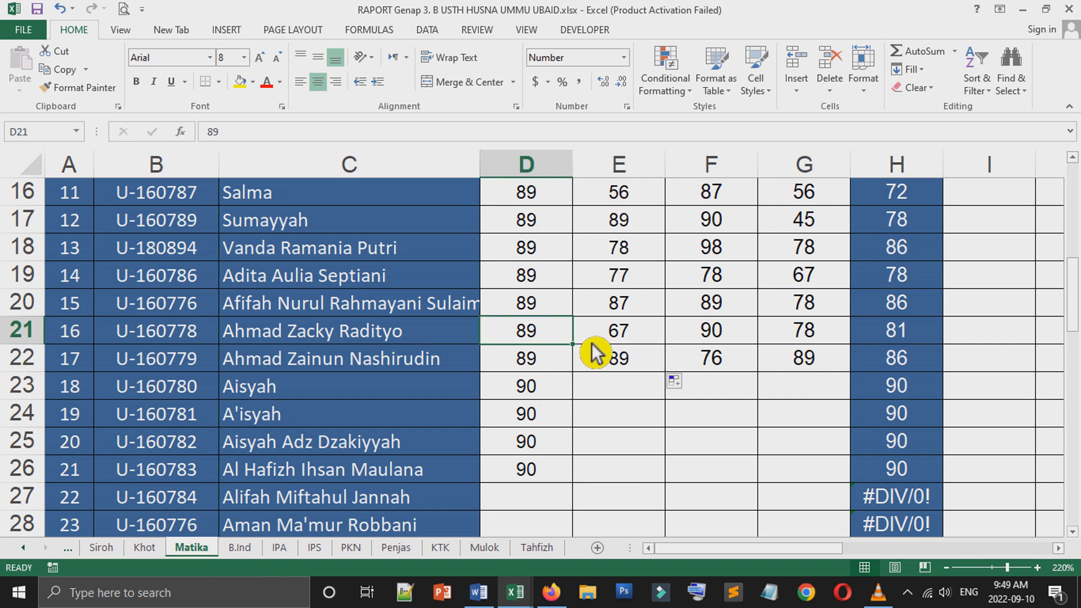
pyautogui.click(619, 285)
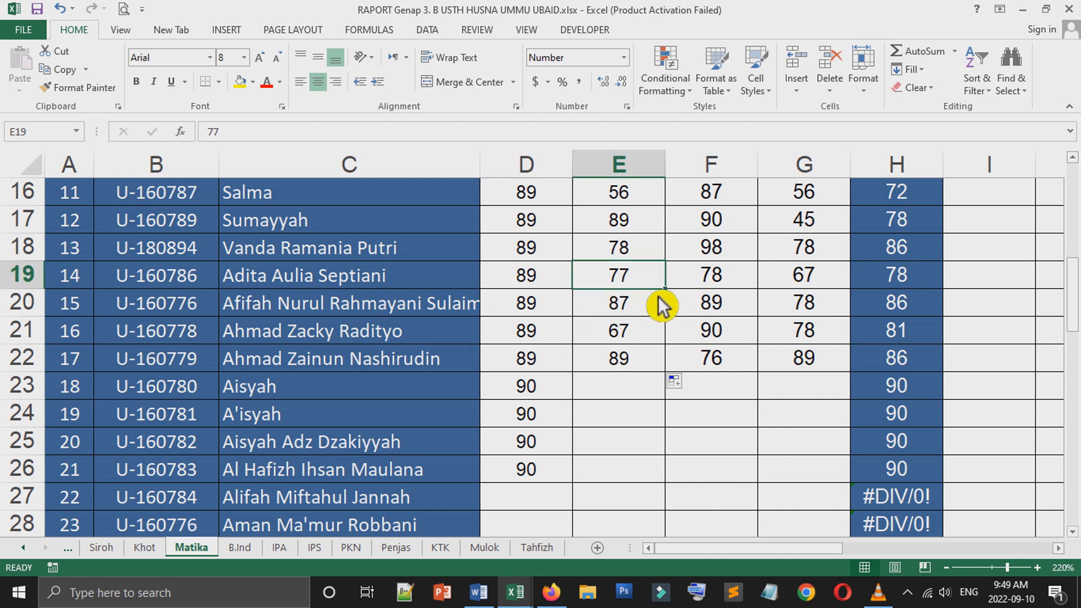
pyautogui.moveTo(666, 289); pyautogui.dragTo(514, 297)
# Step: Extend the grades in D18:D19 as a series down through D24
pyautogui.moveTo(568, 256); pyautogui.dragTo(573, 435)
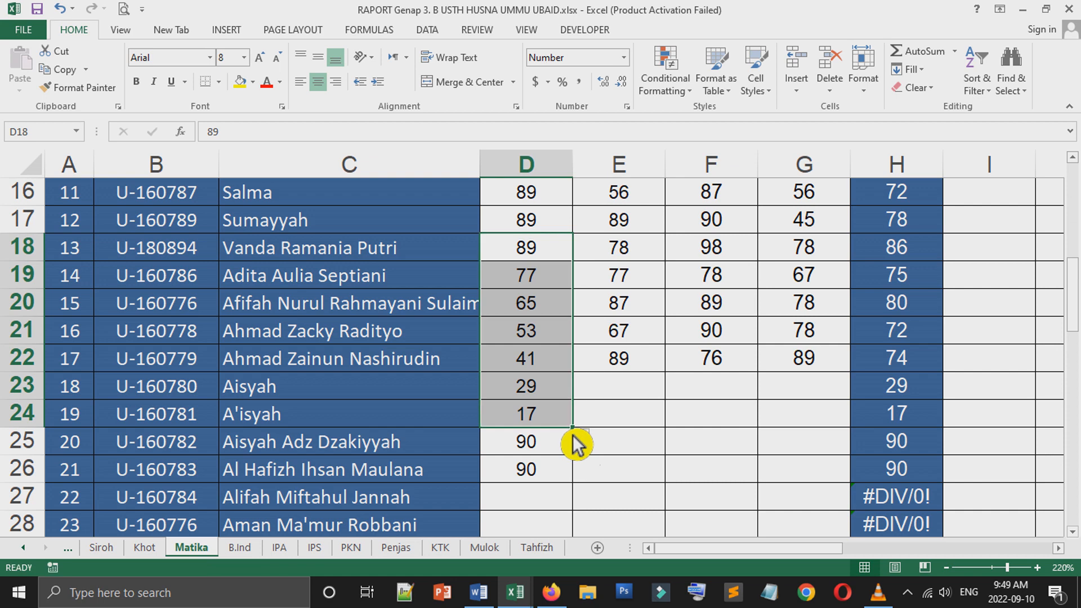
pyautogui.click(566, 397)
pyautogui.click(566, 363)
pyautogui.click(566, 344)
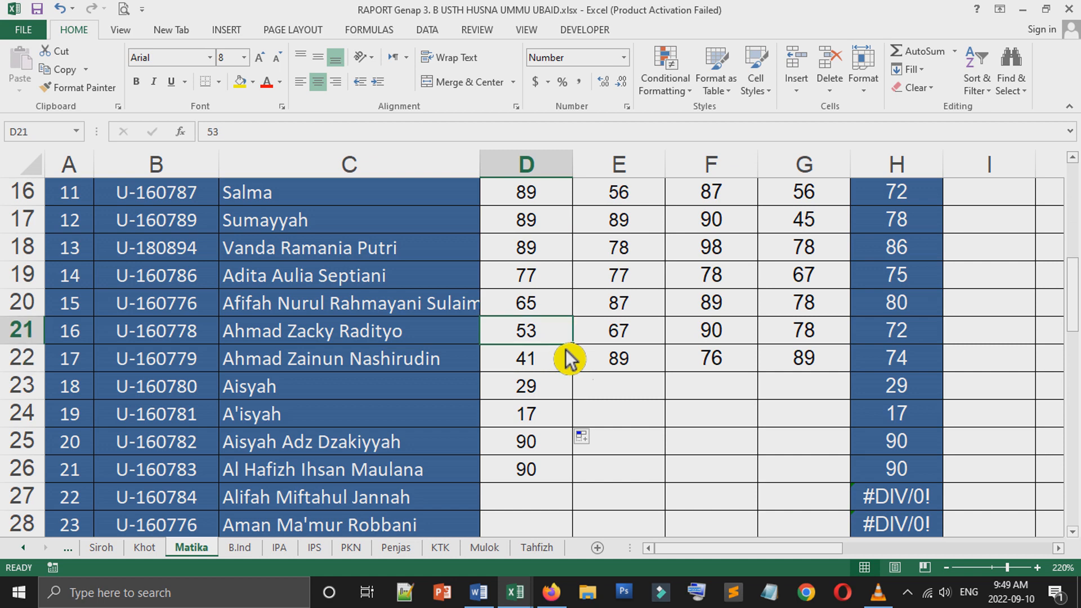
# Step: Copy the grade in D20 down through D23
pyautogui.moveTo(567, 314); pyautogui.dragTo(578, 407)
pyautogui.click(563, 425)
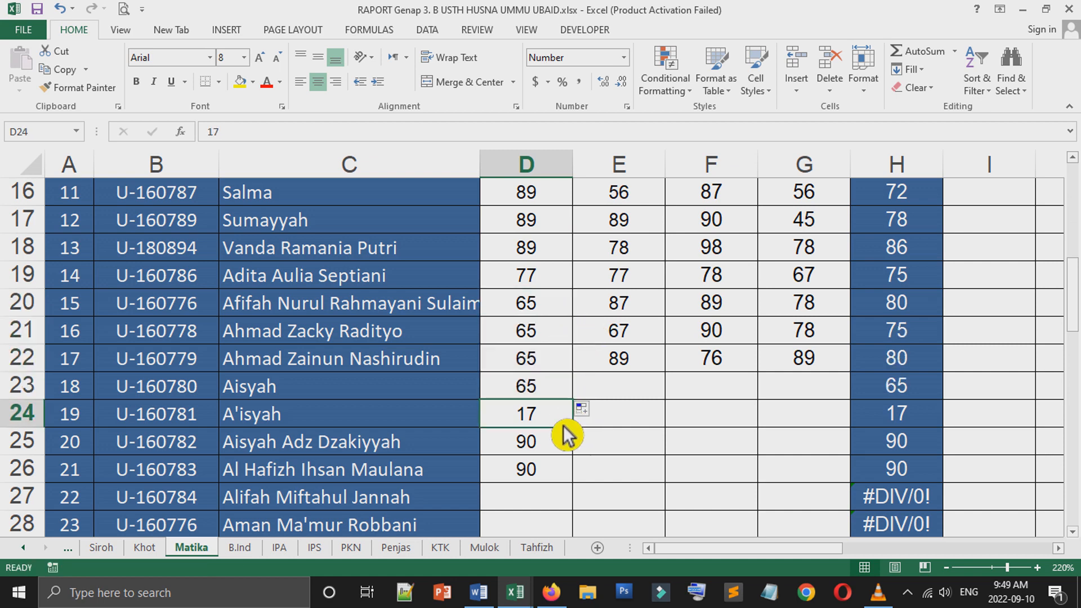
pyautogui.click(566, 258)
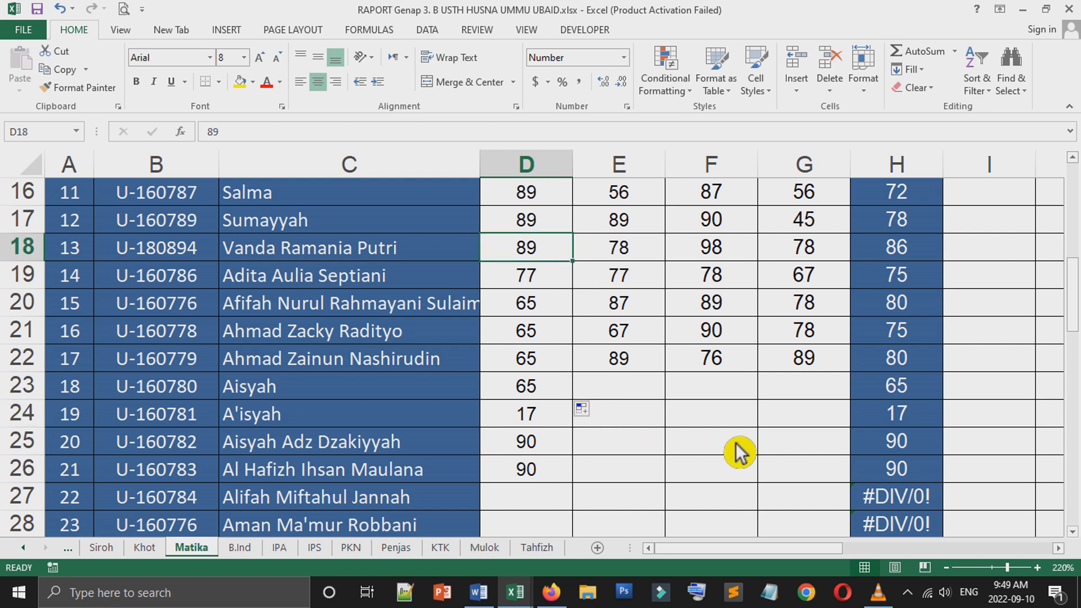
# Step: Fill the Rata-rata average formula in H26 down through H30
pyautogui.click(757, 442)
pyautogui.moveTo(1073, 333); pyautogui.dragTo(1025, 345)
pyautogui.click(926, 310)
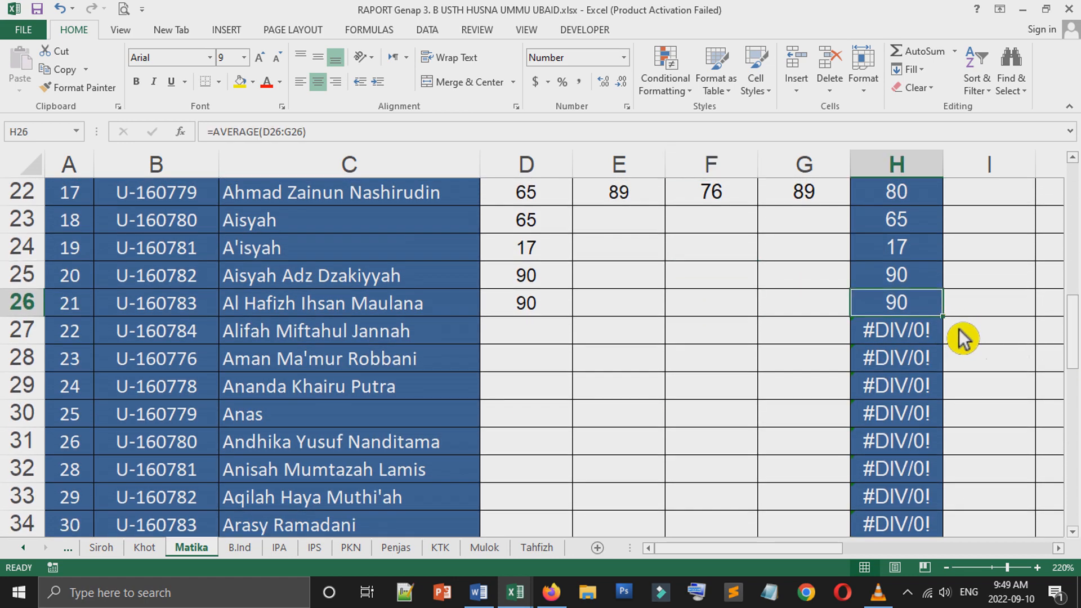
pyautogui.moveTo(942, 315); pyautogui.dragTo(946, 420)
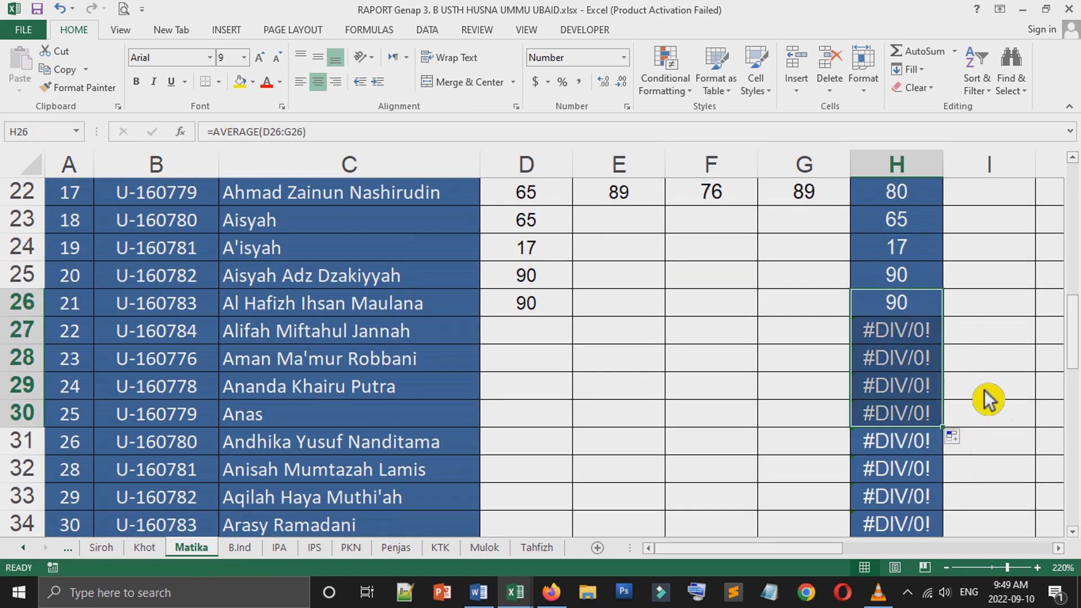
pyautogui.moveTo(1077, 337); pyautogui.dragTo(1074, 387)
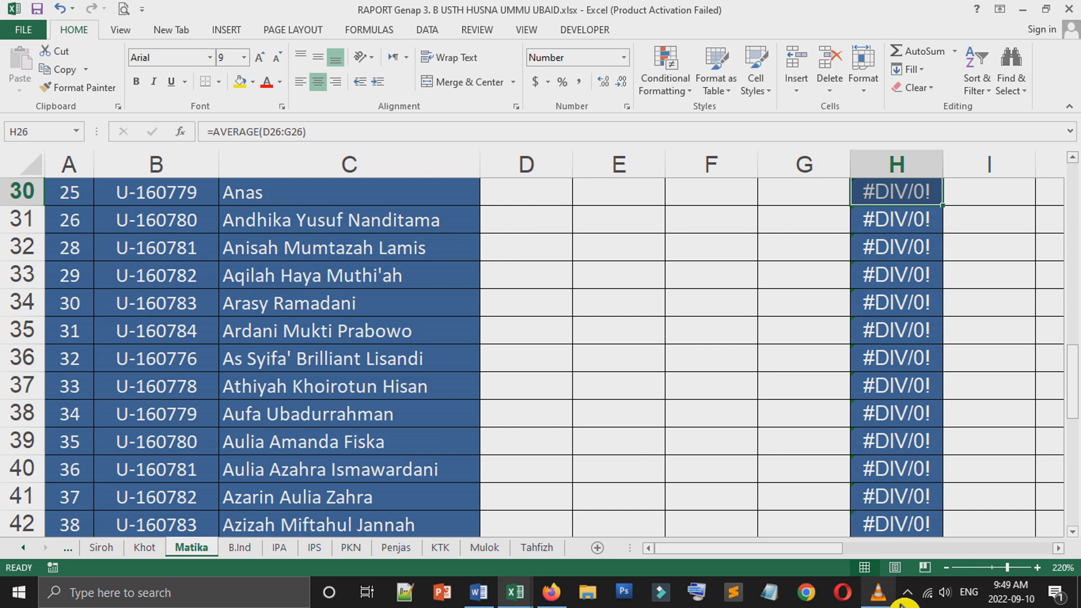
pyautogui.moveTo(891, 599)
pyautogui.click(908, 530)
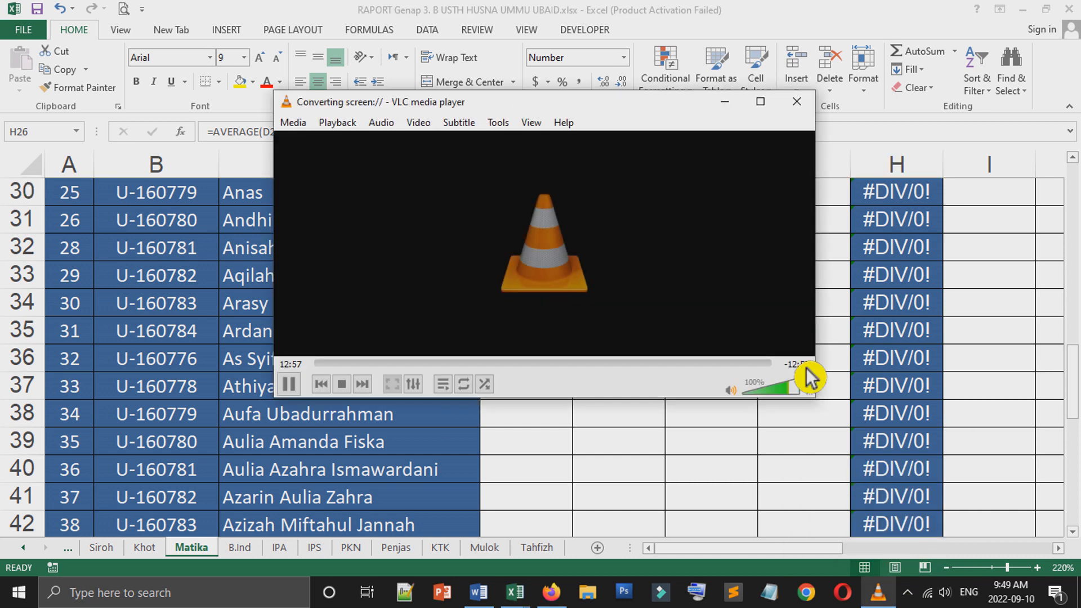
pyautogui.click(741, 108)
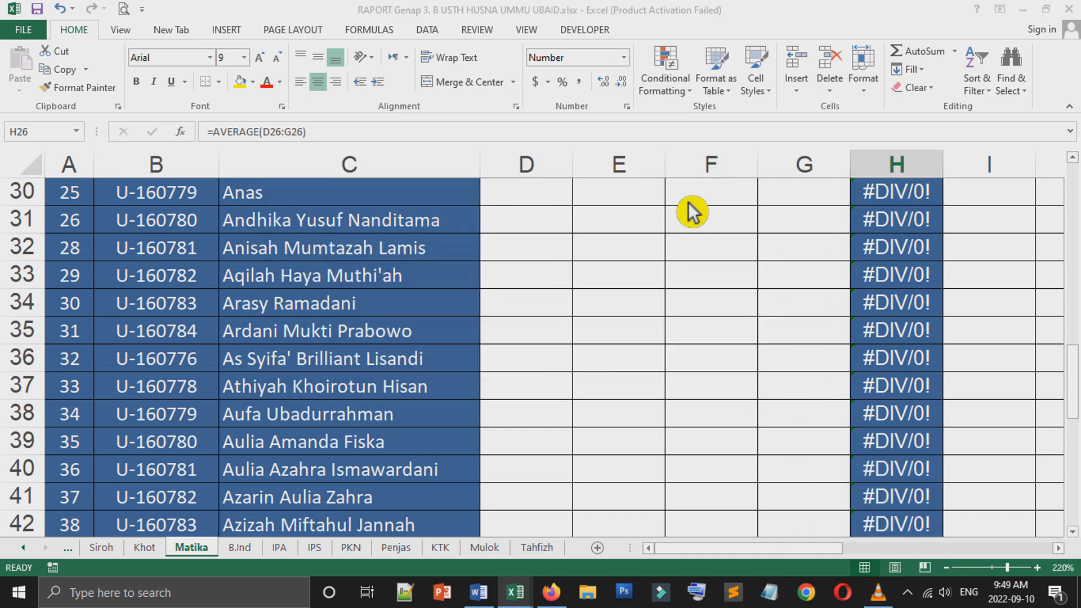
# Step: Examine the student list, Ulangan Harian grades and Rata-rata column from the sheet's headings down to row 32
pyautogui.click(427, 369)
pyautogui.moveTo(1075, 389); pyautogui.dragTo(1077, 207)
pyautogui.moveTo(736, 545); pyautogui.dragTo(580, 561)
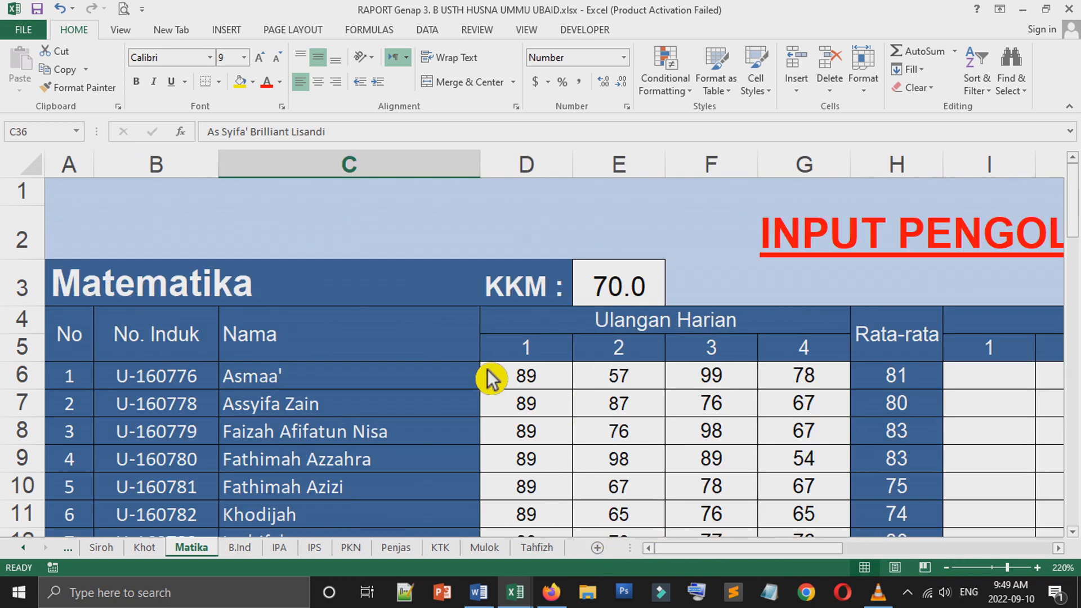
pyautogui.click(479, 377)
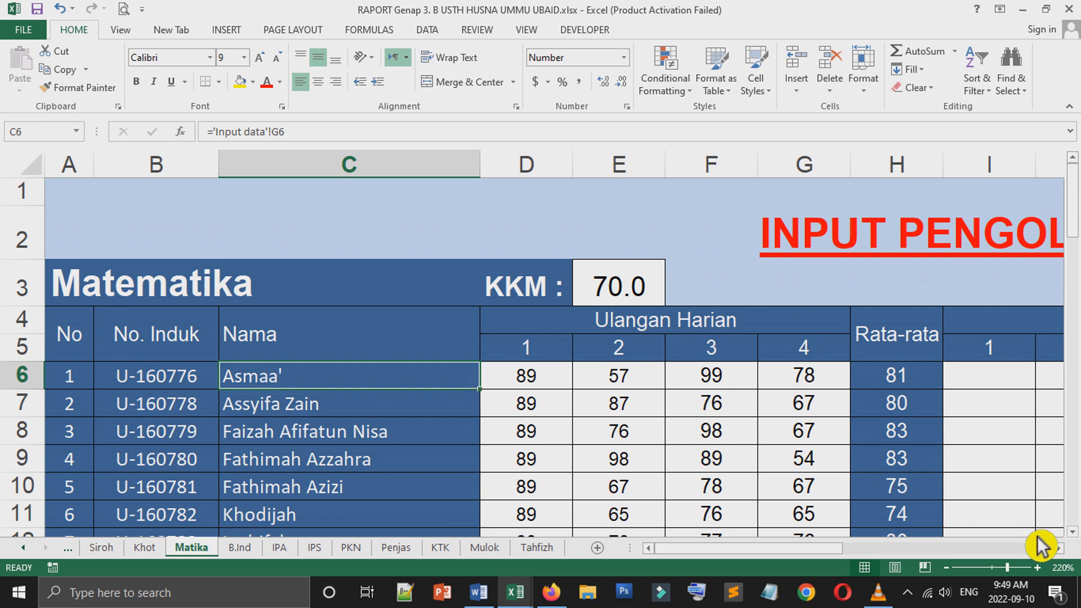
pyautogui.scroll(-1, 1078, 549)
pyautogui.scroll(-3, 1078, 550)
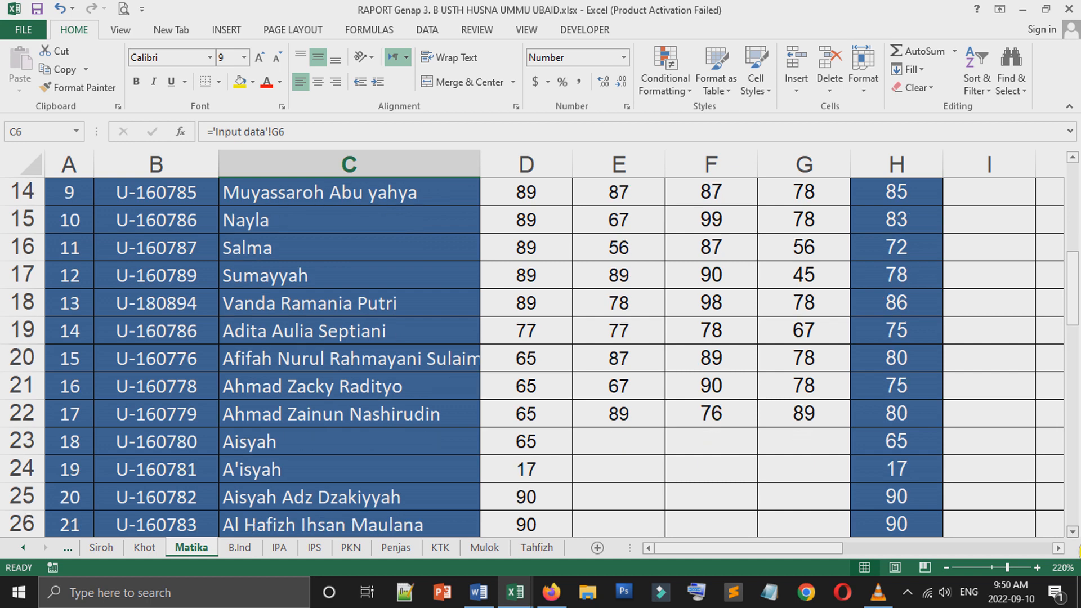
pyautogui.scroll(-2, 1078, 550)
pyautogui.scroll(-1, 1078, 551)
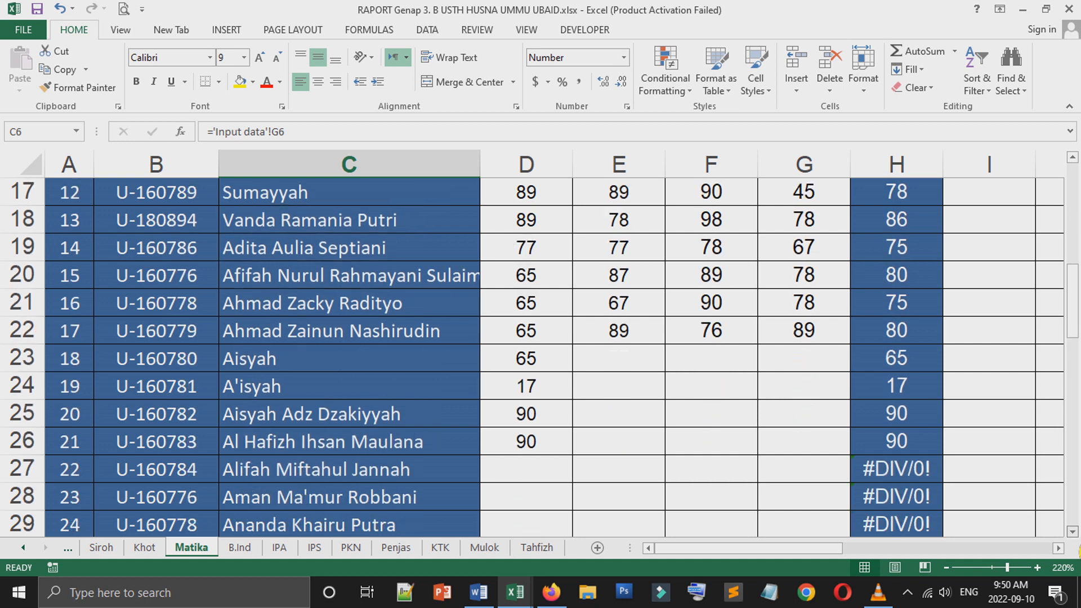
pyautogui.scroll(-3, 1079, 550)
pyautogui.moveTo(766, 548); pyautogui.dragTo(796, 559)
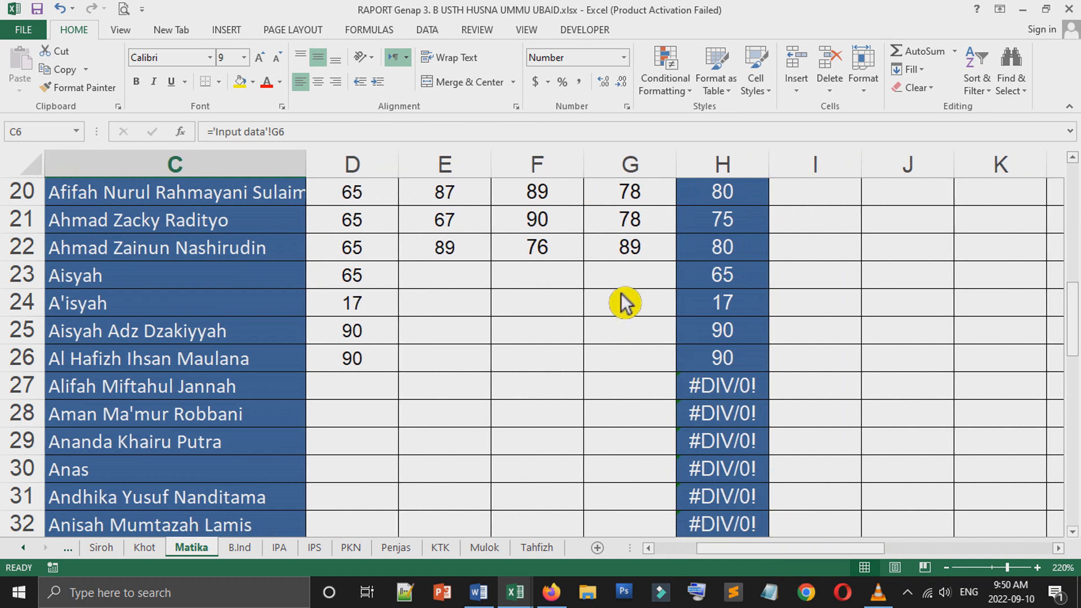
# Step: Examine the unfilled grade cells below row 22 and the empty columns I to L up to the averages in column M
pyautogui.click(623, 286)
pyautogui.click(556, 286)
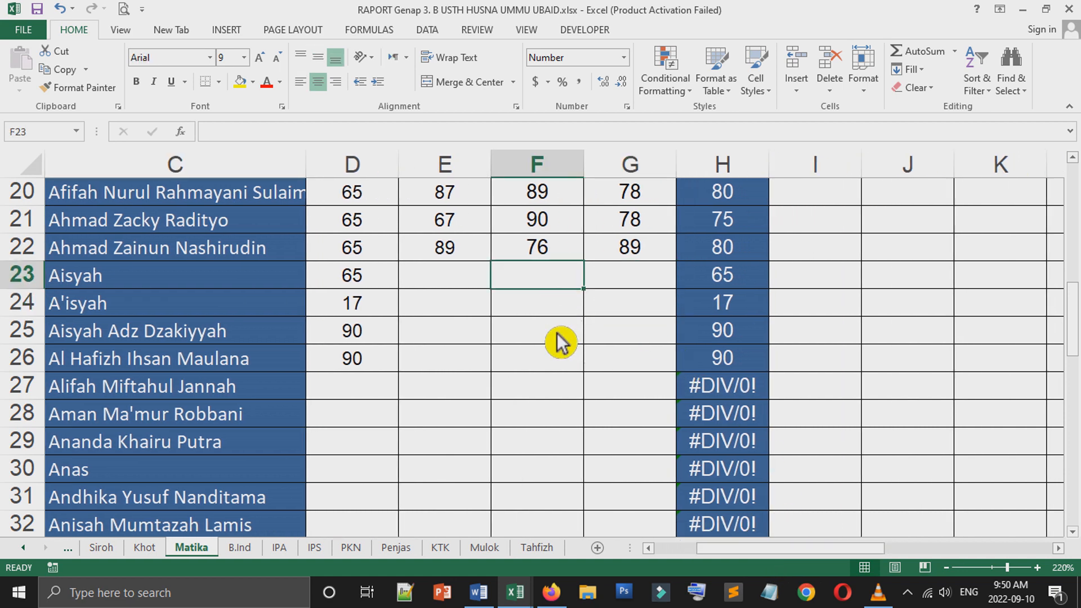
pyautogui.click(562, 337)
pyautogui.moveTo(747, 570)
pyautogui.mouseDown()
pyautogui.moveTo(748, 558)
pyautogui.moveTo(715, 558)
pyautogui.moveTo(795, 558)
pyautogui.moveTo(749, 558)
pyautogui.mouseUp()
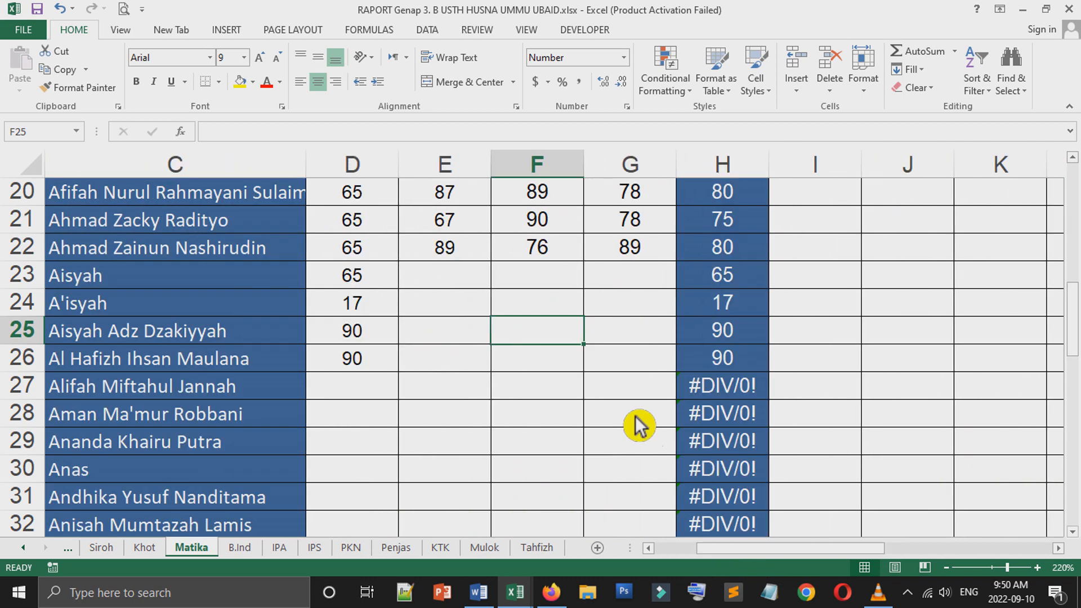
pyautogui.click(1058, 547)
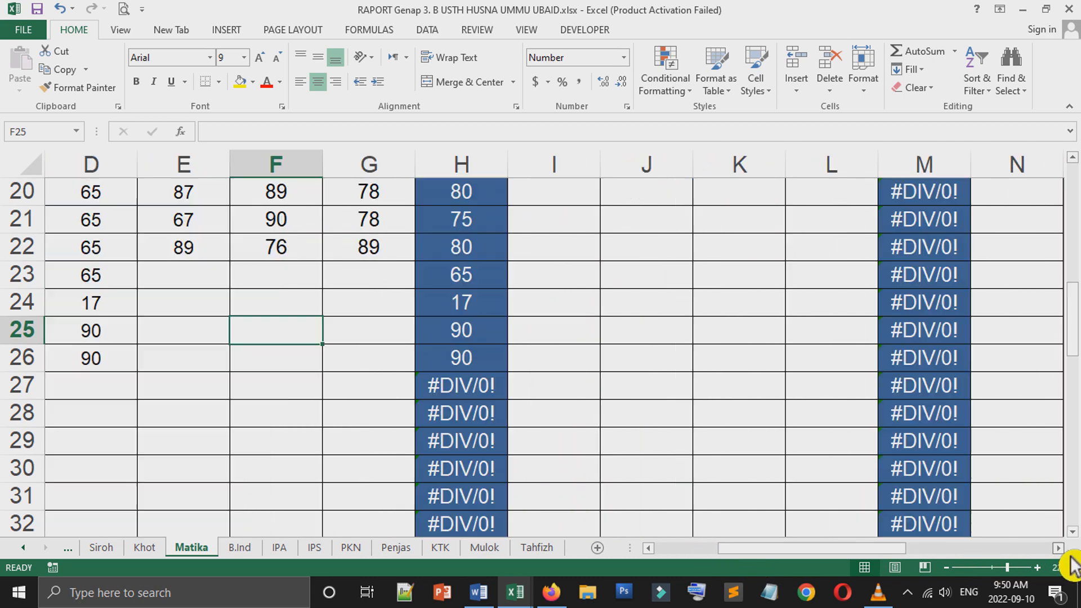
pyautogui.click(1058, 547)
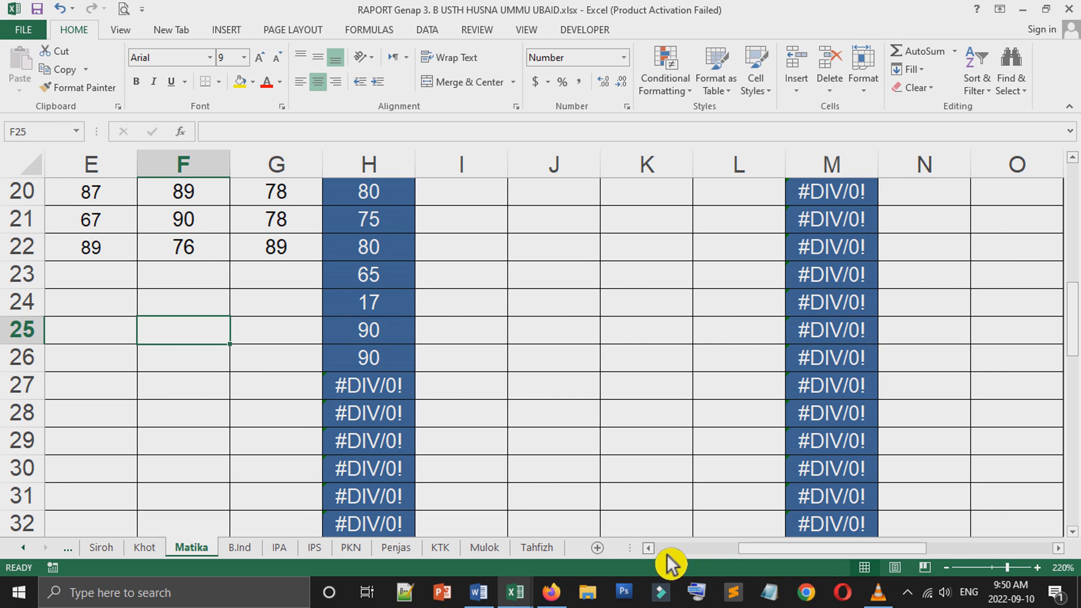
pyautogui.click(648, 548)
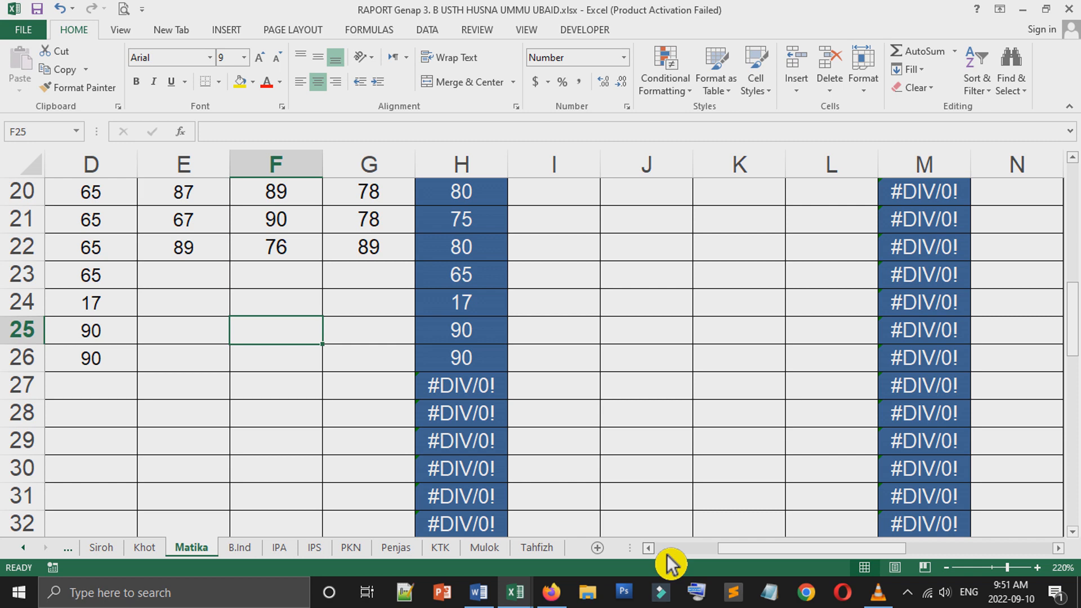
pyautogui.click(226, 358)
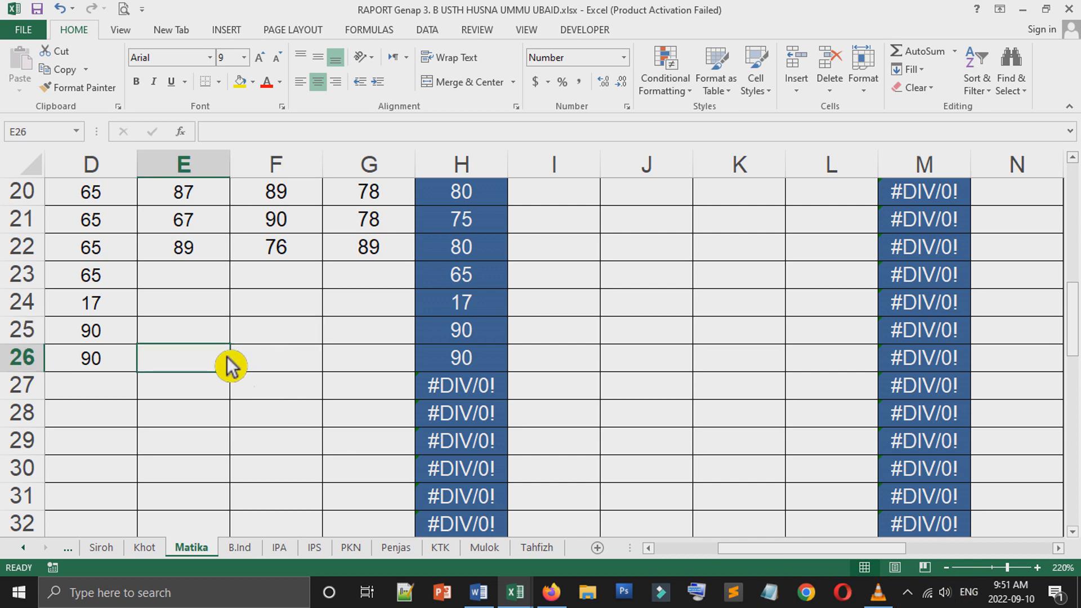
pyautogui.click(893, 603)
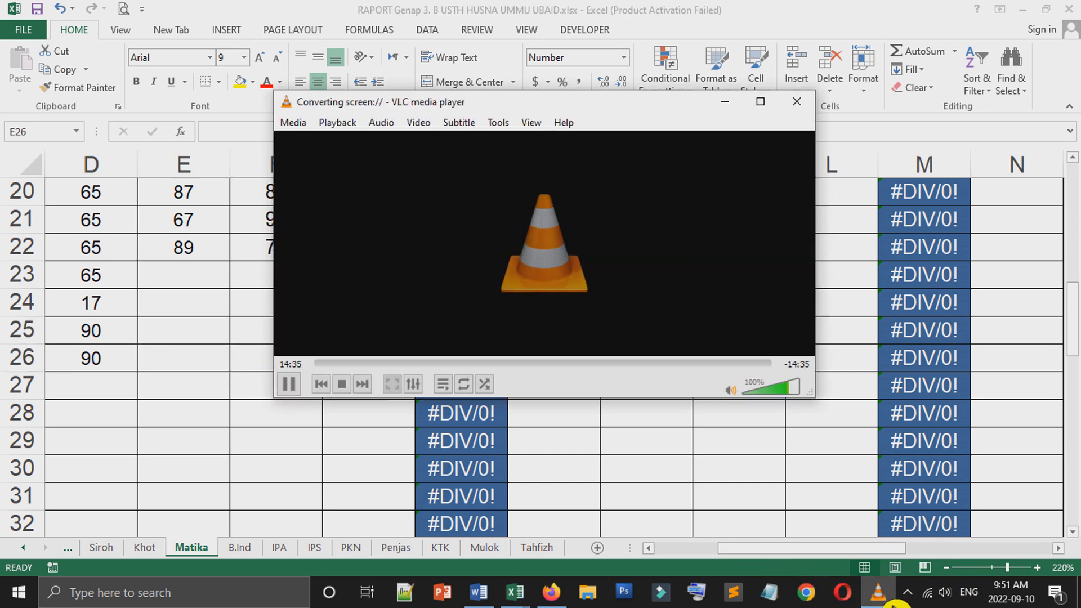
pyautogui.click(893, 601)
pyautogui.press('Up')
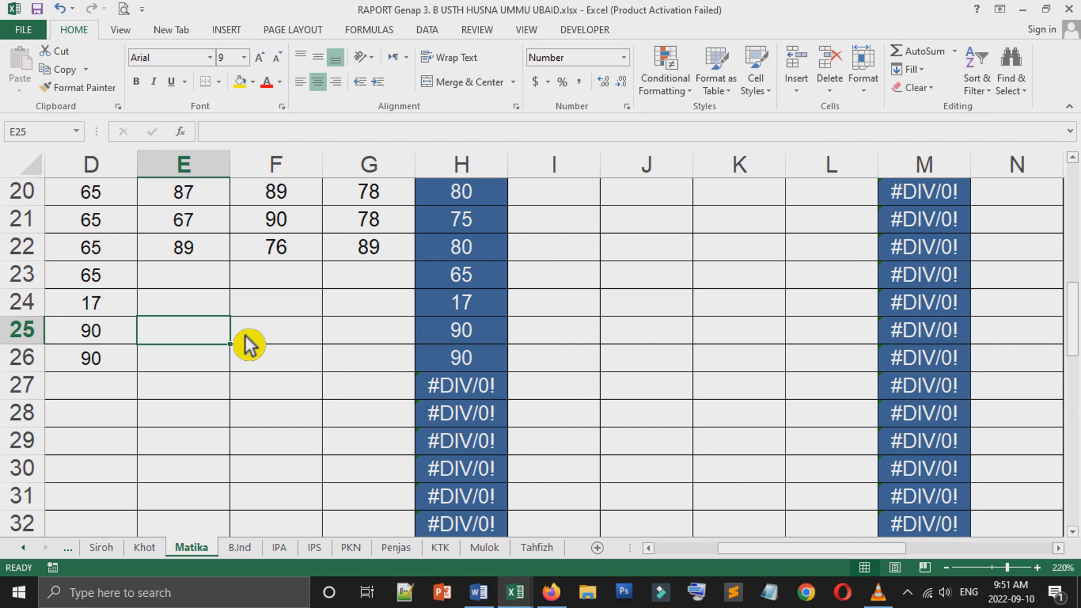
# Step: Extend the grades in E21:E22, F20:F22 and G20:G22 as series down through row 26
pyautogui.moveTo(221, 225); pyautogui.dragTo(229, 391)
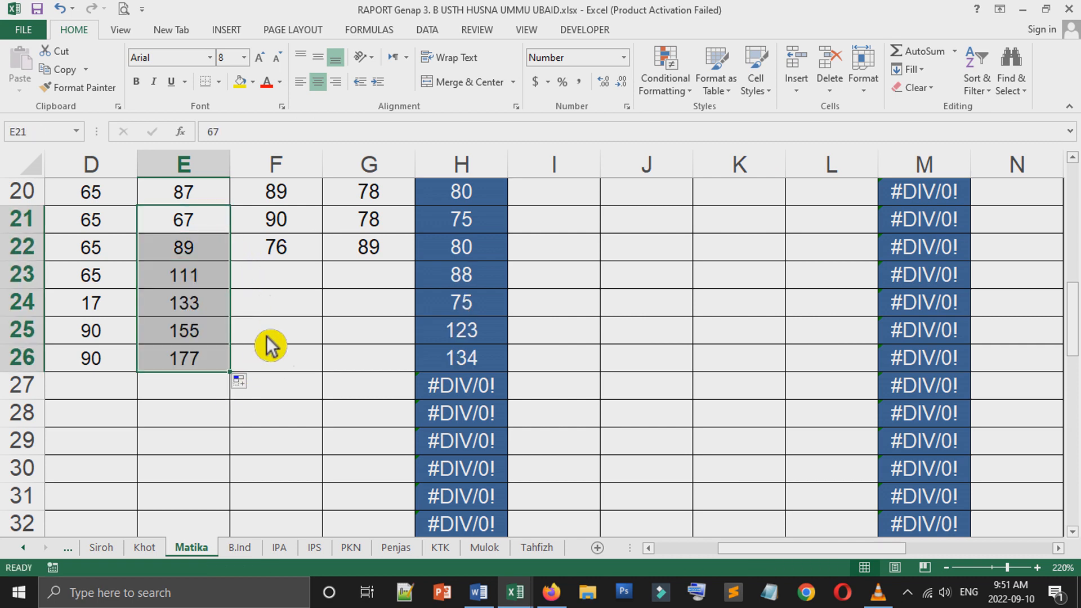
pyautogui.moveTo(321, 228); pyautogui.dragTo(336, 372)
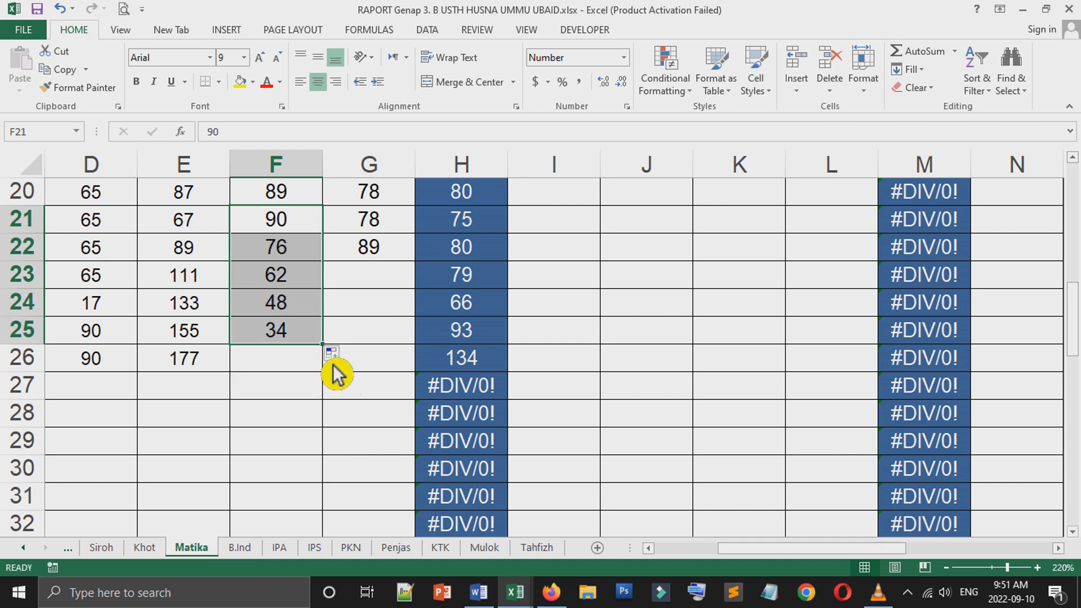
pyautogui.moveTo(319, 204); pyautogui.dragTo(337, 394)
pyautogui.moveTo(401, 195); pyautogui.dragTo(415, 369)
# Step: Examine the Ulangan Harian grades and averages in rows 15 to 27, across to column M
pyautogui.scroll(1, 1079, 179)
pyautogui.scroll(1, 1079, 179)
pyautogui.moveTo(751, 550)
pyautogui.mouseDown()
pyautogui.moveTo(749, 558)
pyautogui.moveTo(698, 558)
pyautogui.moveTo(730, 555)
pyautogui.mouseUp()
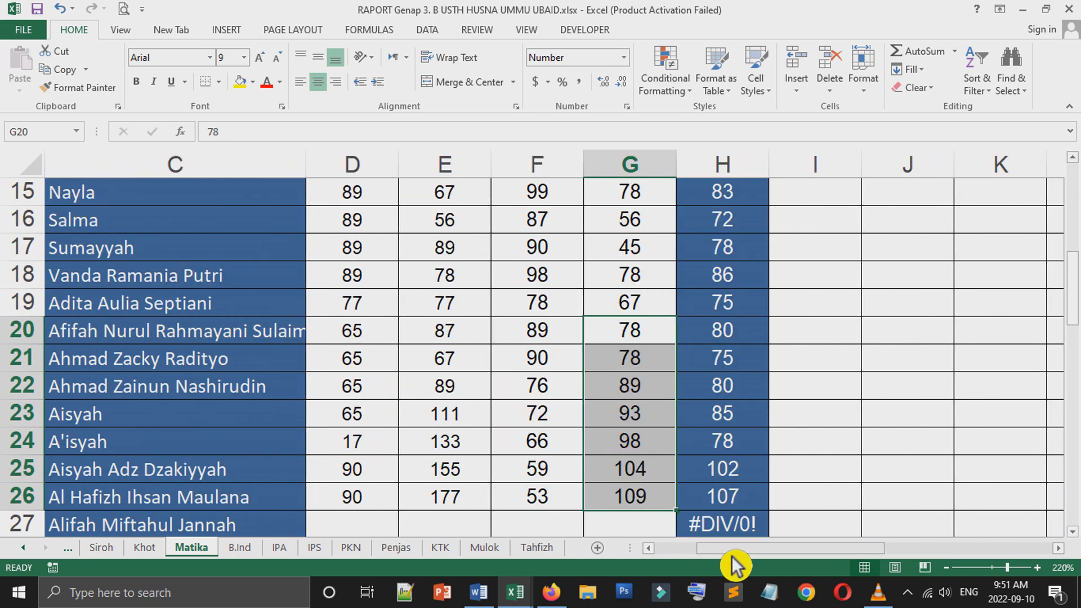
pyautogui.click(1059, 548)
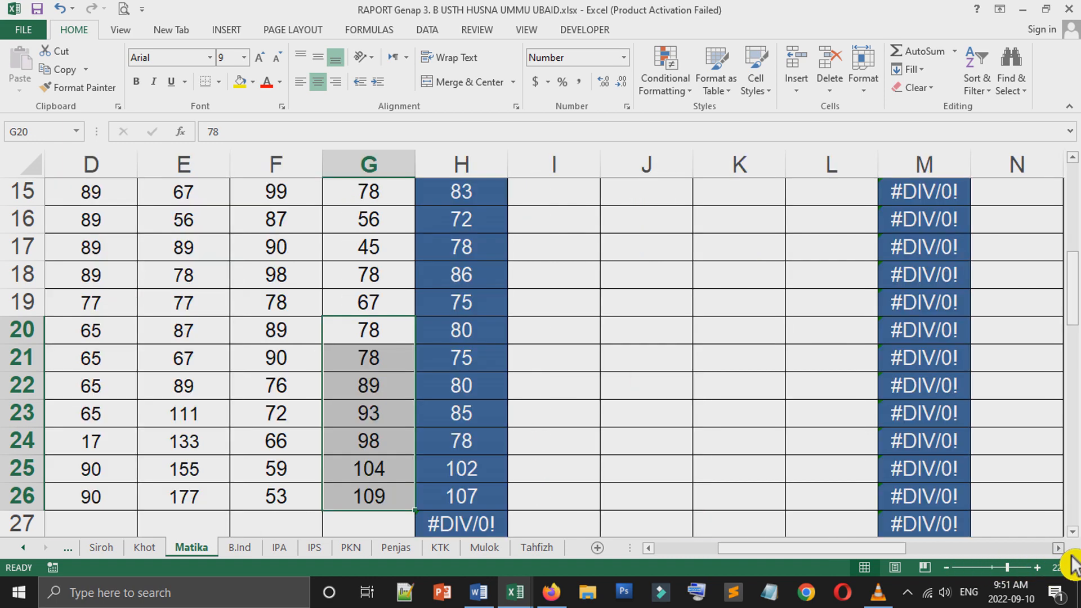
pyautogui.moveTo(777, 556); pyautogui.dragTo(765, 556)
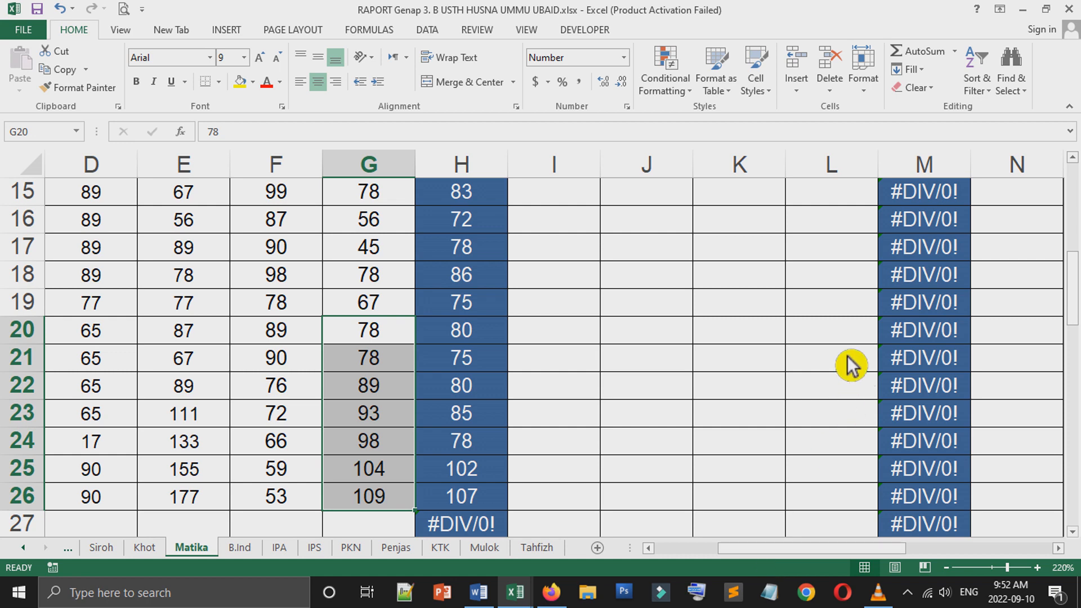
pyautogui.click(337, 314)
pyautogui.click(322, 310)
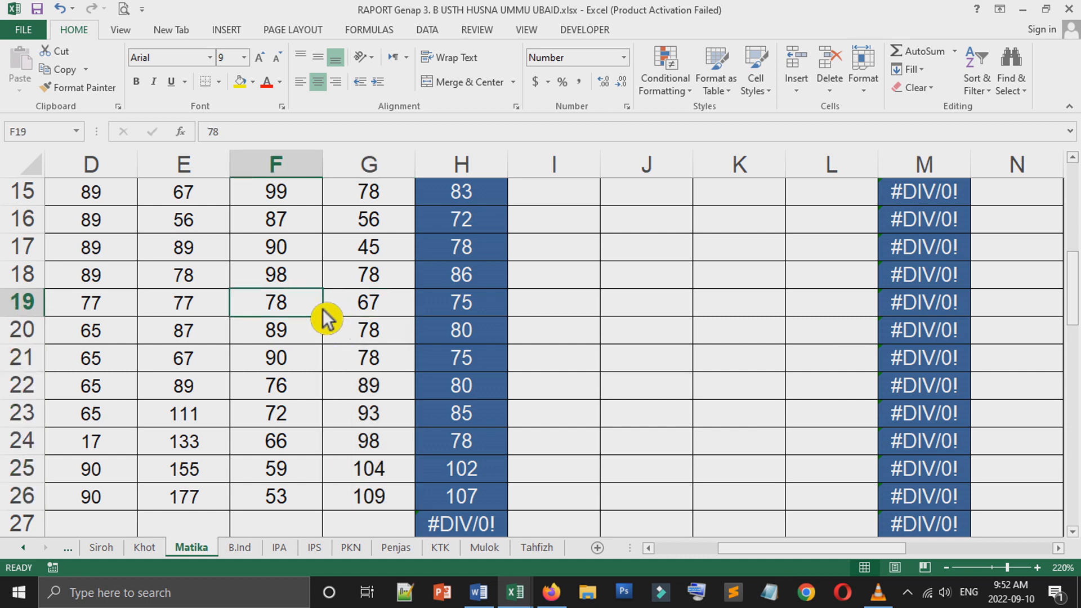
pyautogui.click(890, 602)
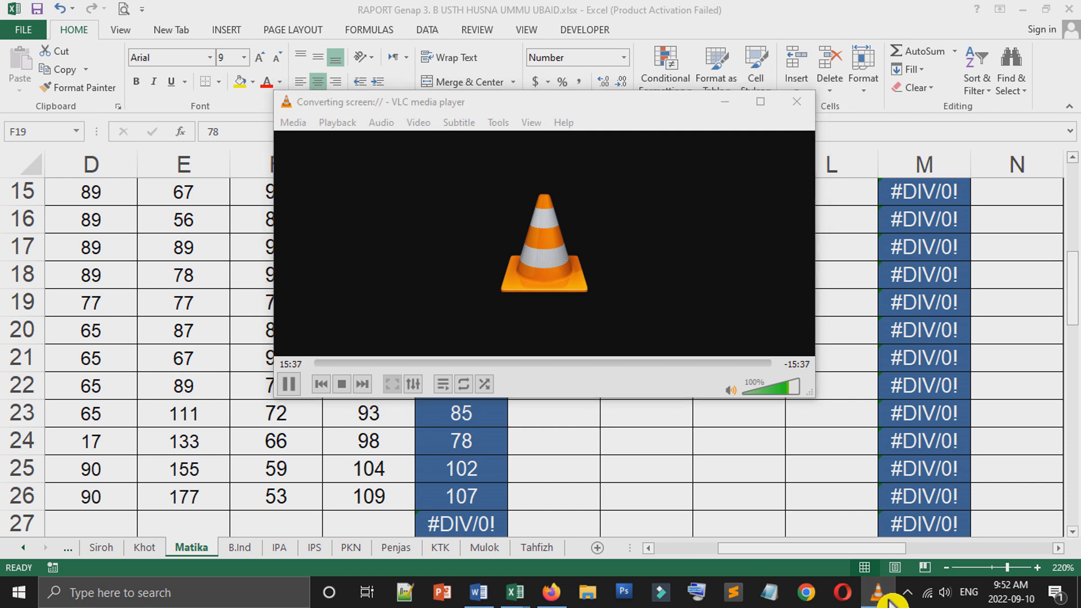
pyautogui.click(890, 601)
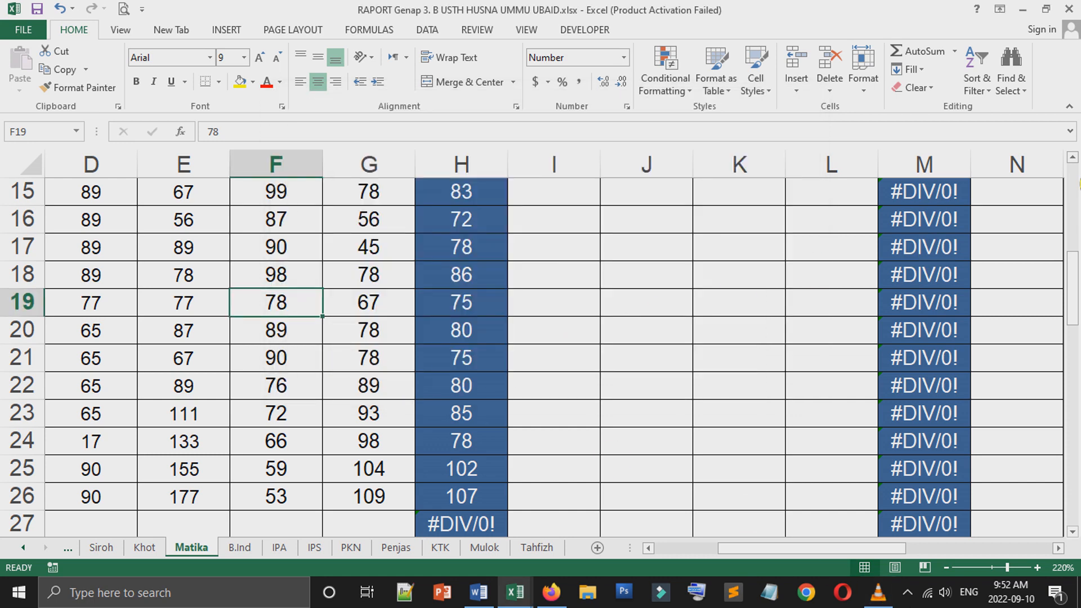
pyautogui.click(1073, 157)
pyautogui.moveTo(1074, 287); pyautogui.dragTo(1076, 299)
pyautogui.moveTo(890, 602)
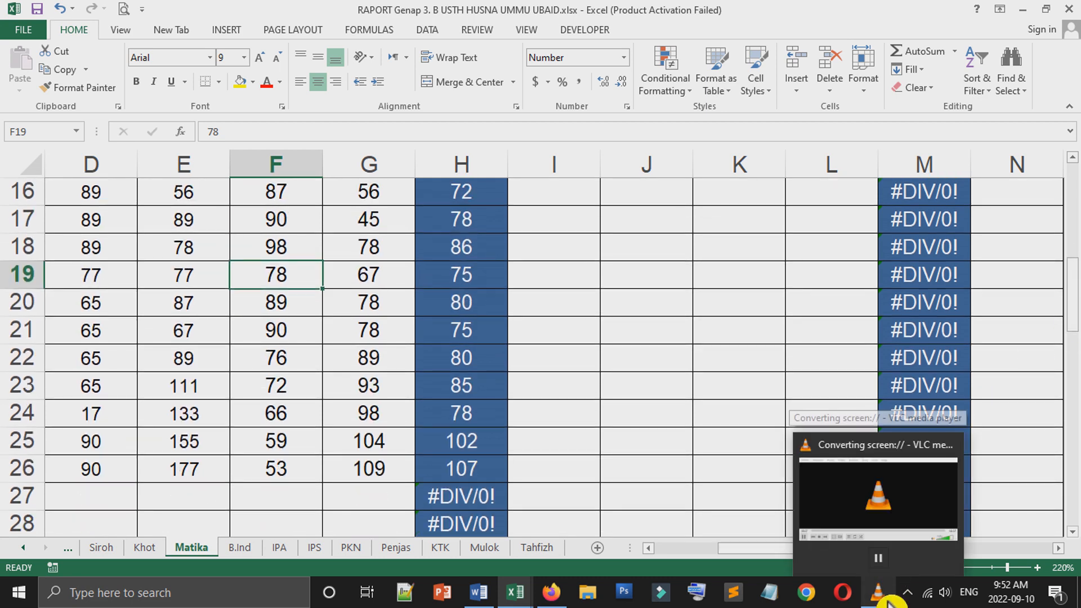
pyautogui.click(889, 601)
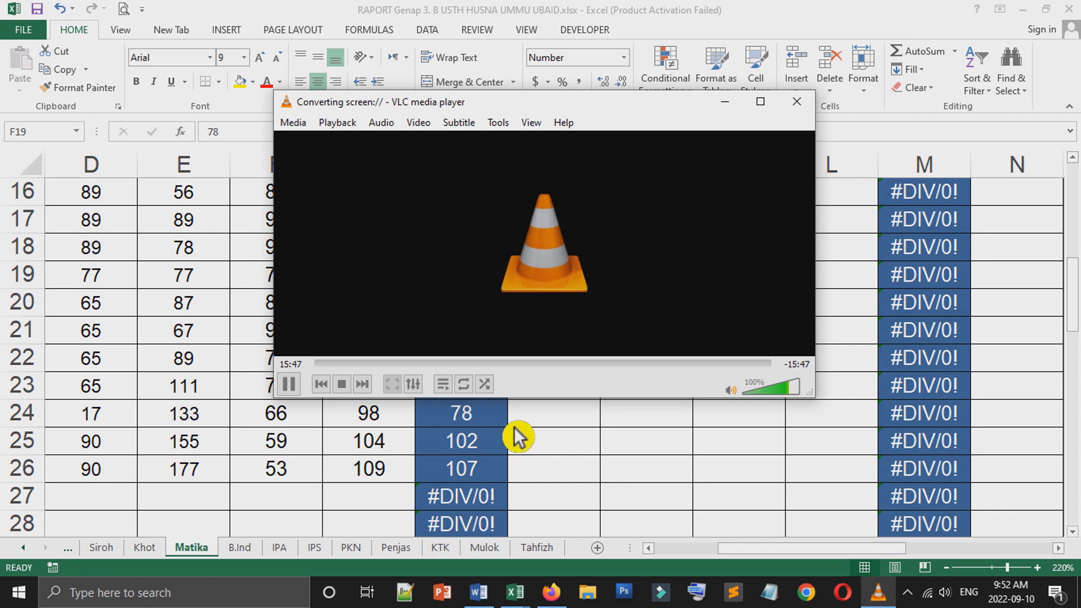